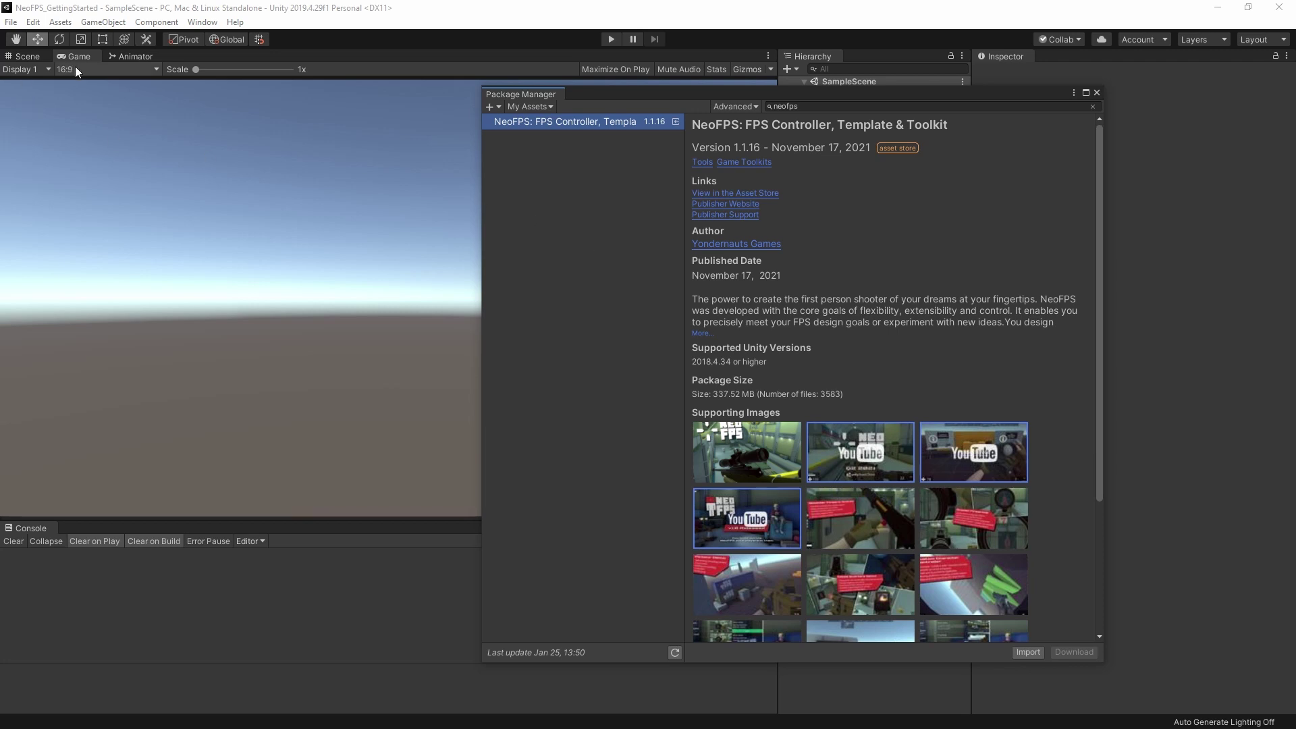
# Step: Set the Player Settings Color Space to Linear from Build Settings and close Project Settings
pyautogui.click(11, 22)
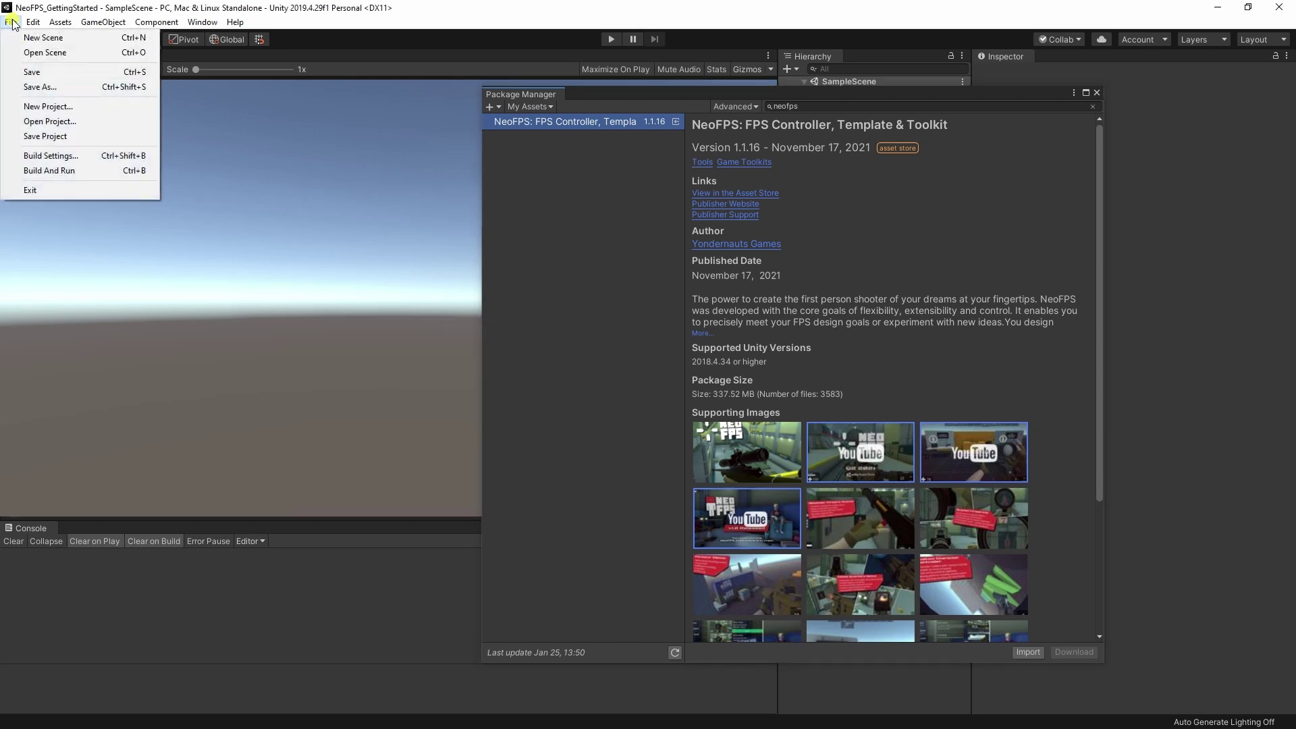
pyautogui.click(76, 157)
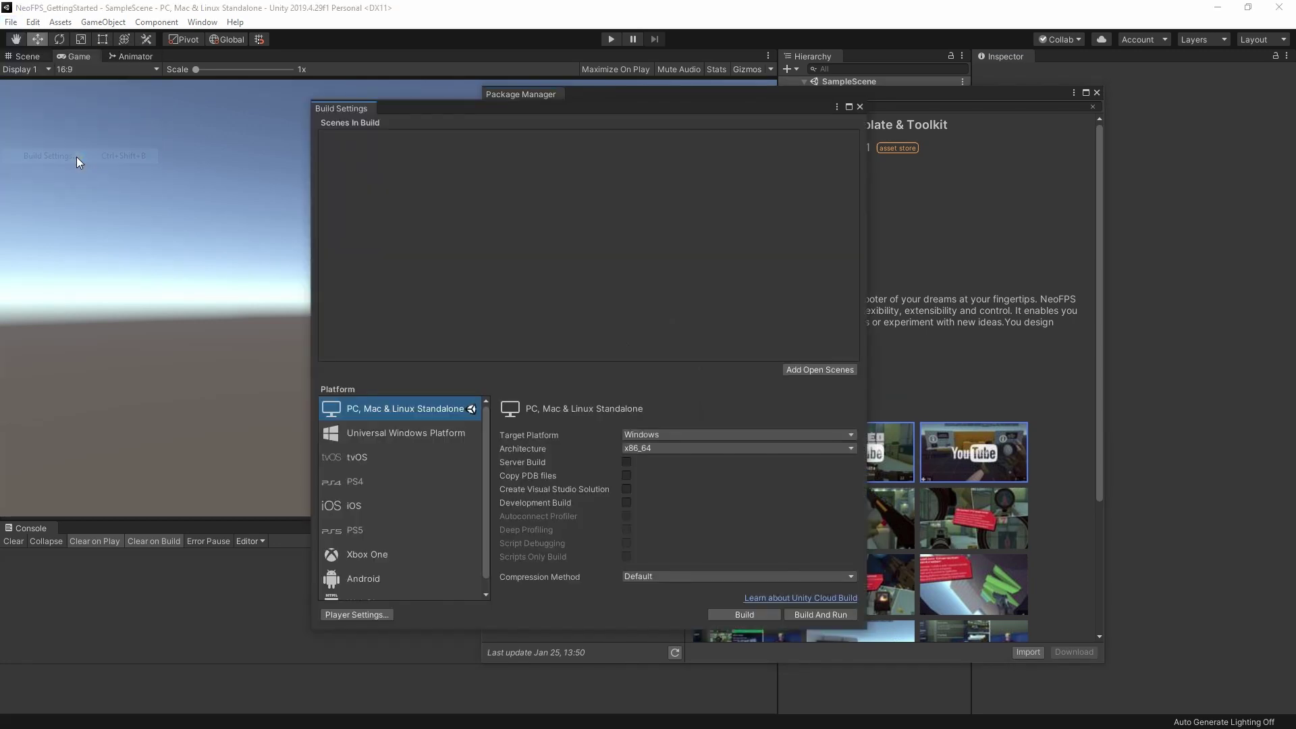
pyautogui.click(384, 613)
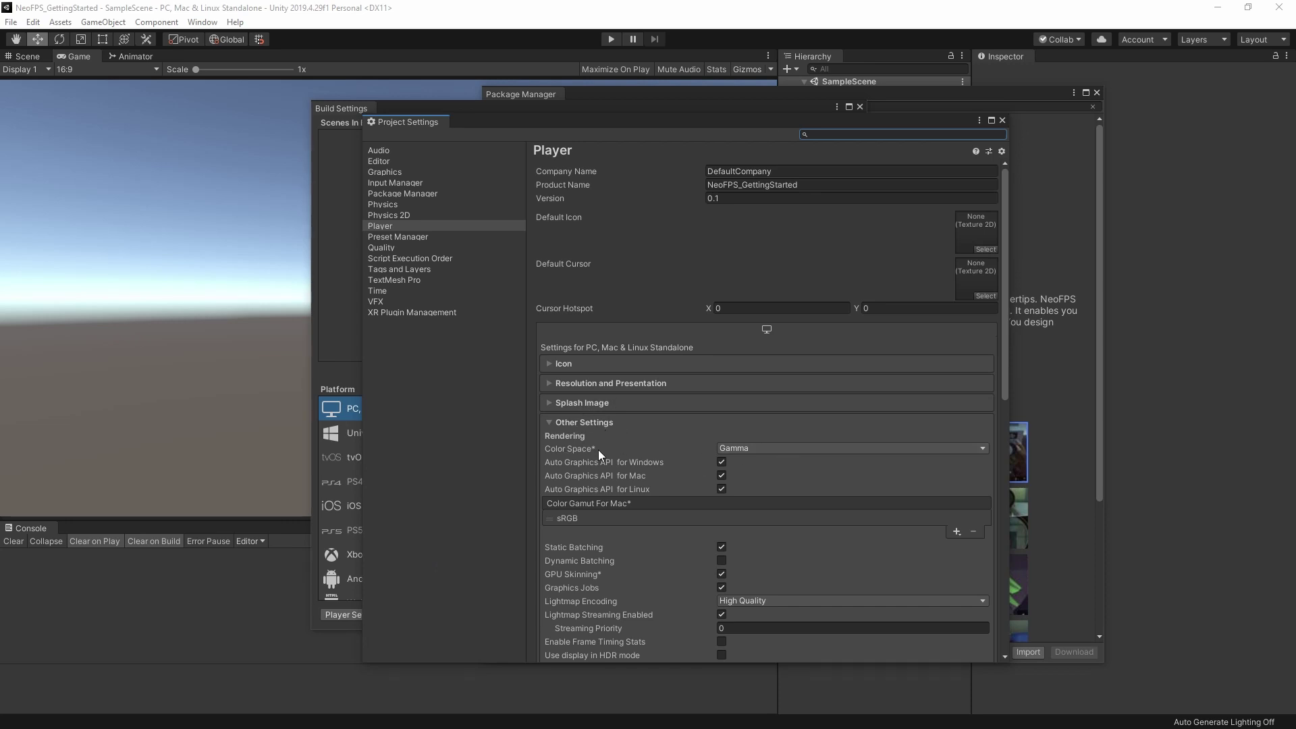
pyautogui.click(767, 450)
pyautogui.click(766, 478)
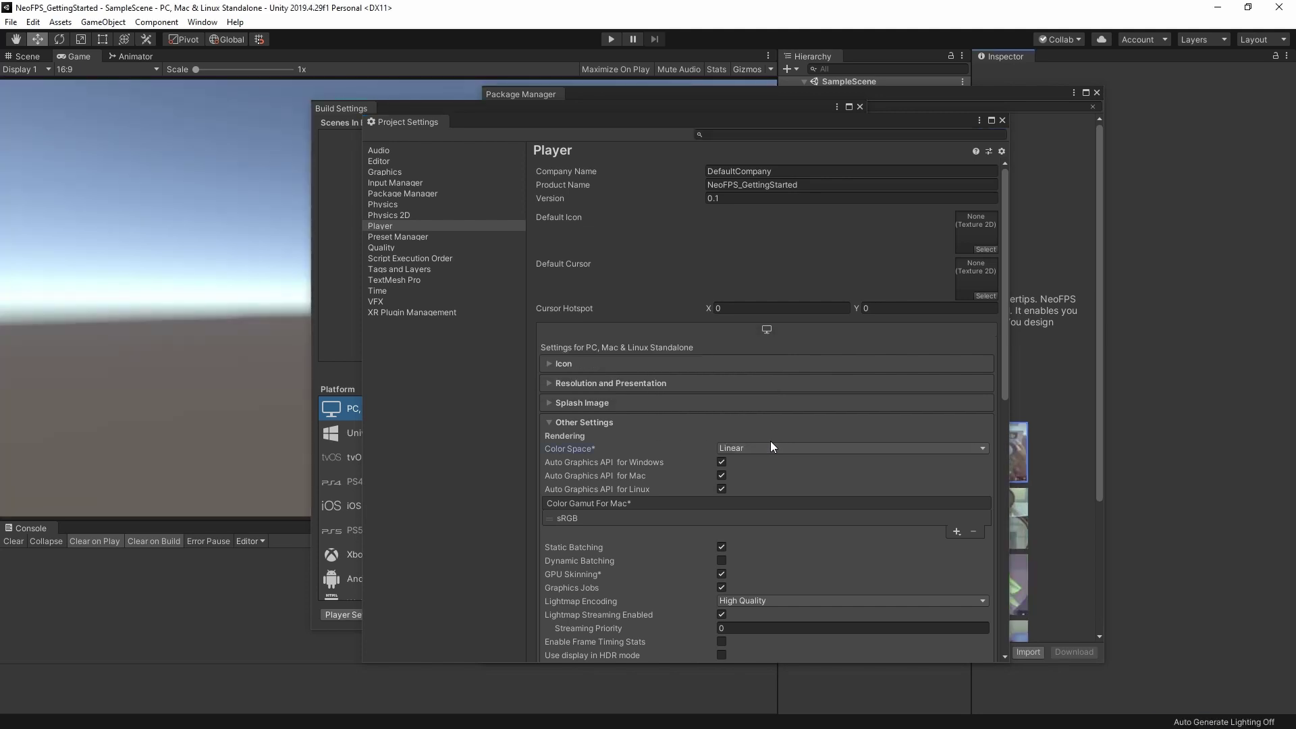
pyautogui.click(1002, 120)
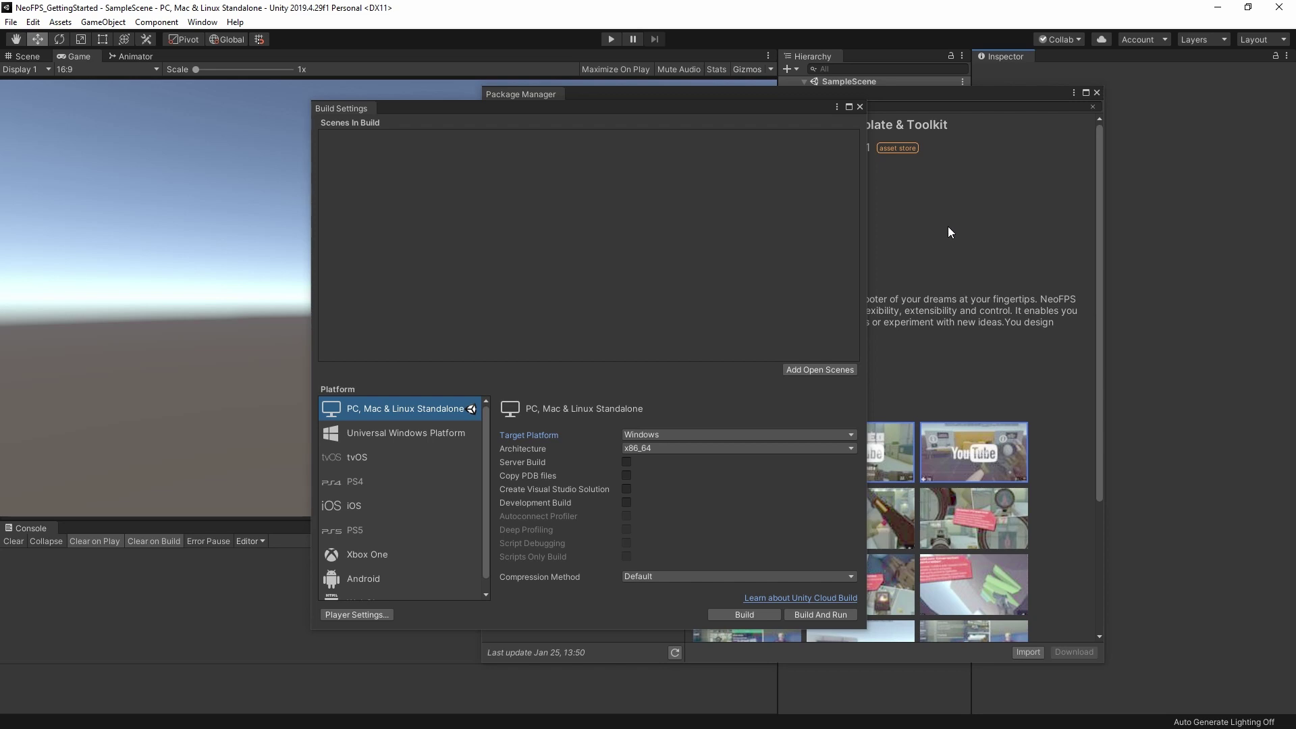
# Step: Import the NeoFPS package from the Package Manager with all files ticked
pyautogui.click(860, 106)
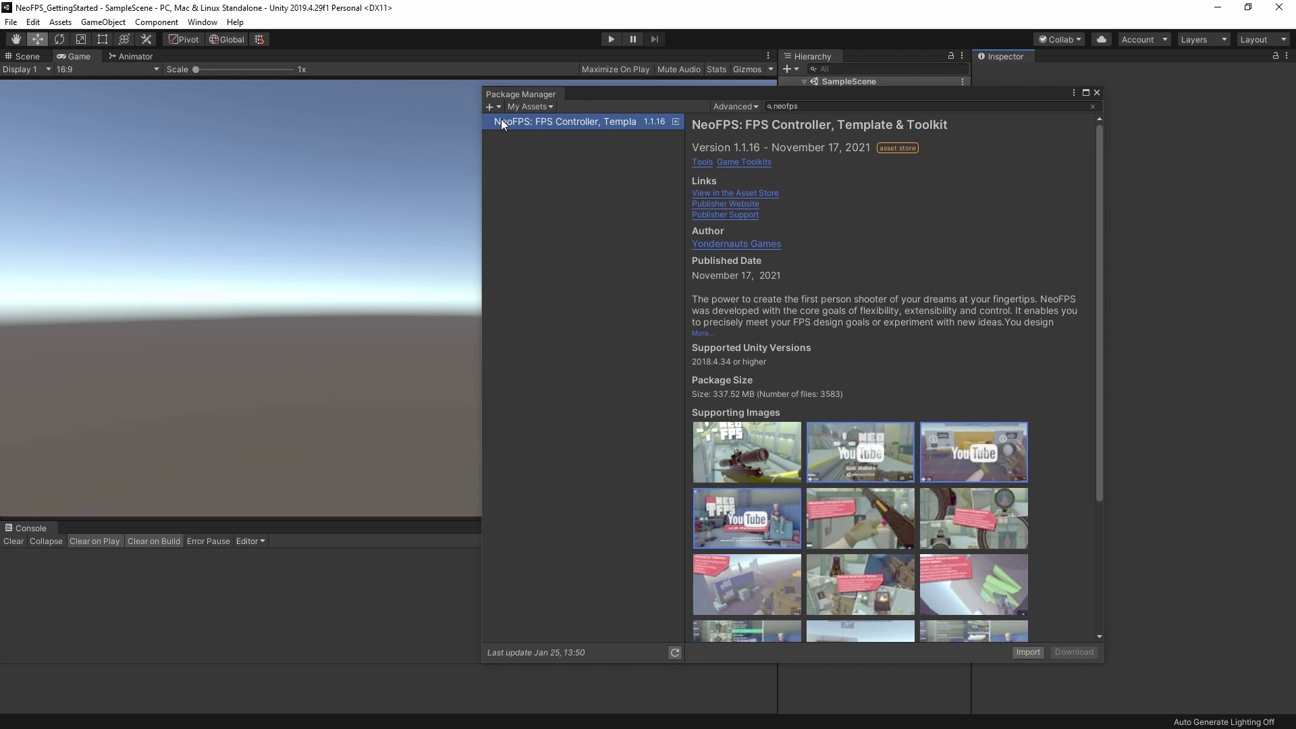
pyautogui.click(1027, 652)
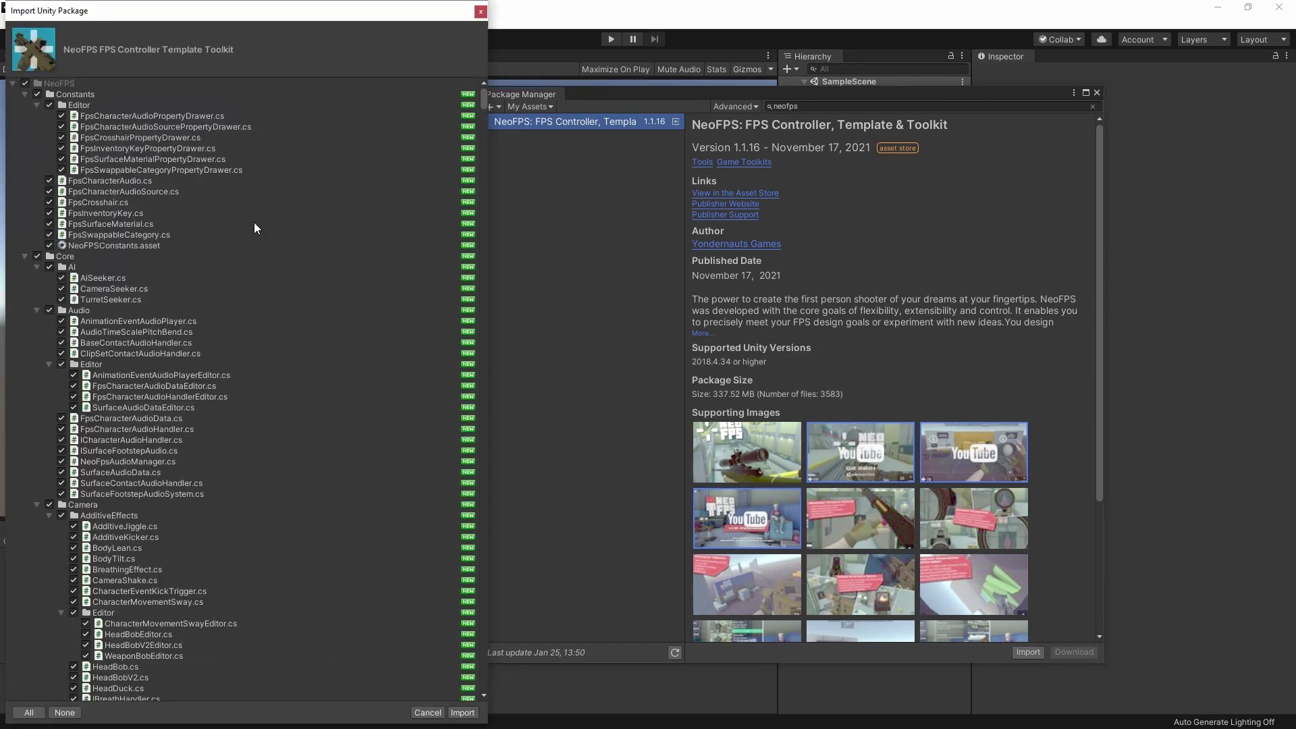
pyautogui.moveTo(482, 100); pyautogui.dragTo(472, 61)
pyautogui.click(464, 711)
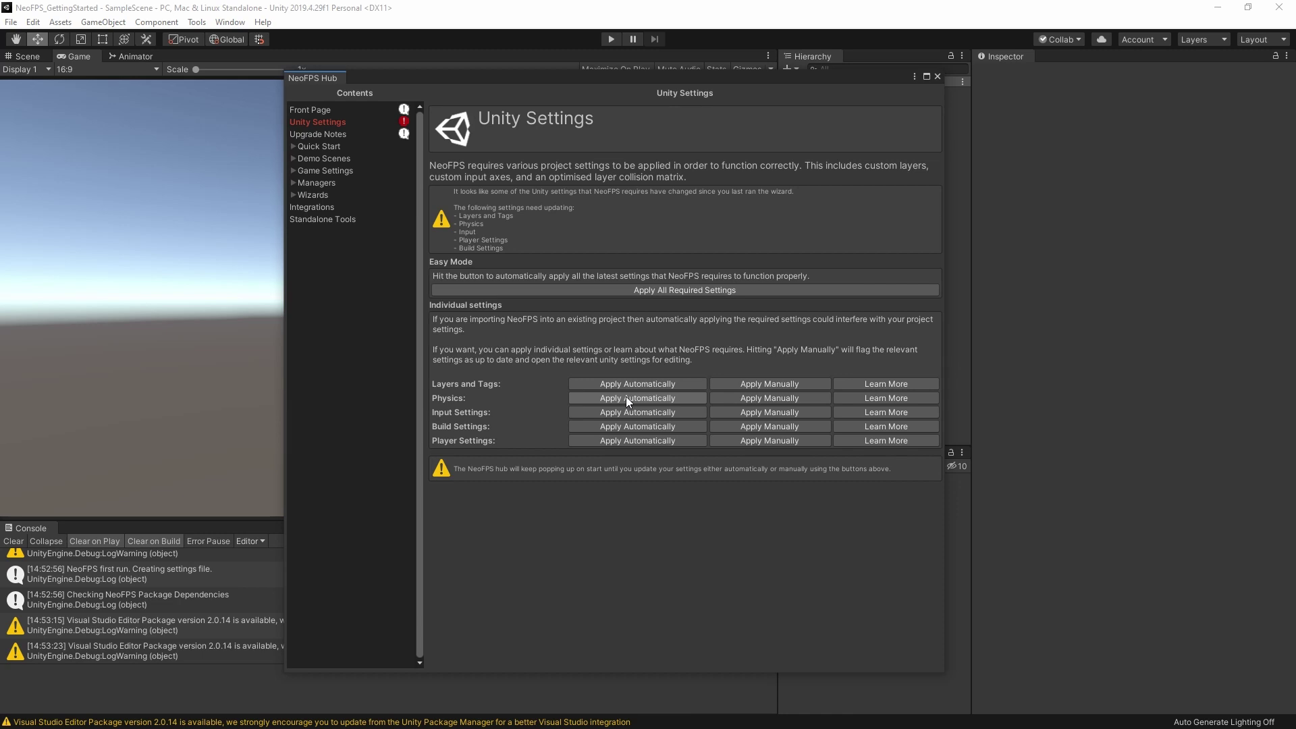
# Step: Mark the Physics settings as Apply Manually in the Hub and open its Learn More documentation
pyautogui.click(774, 399)
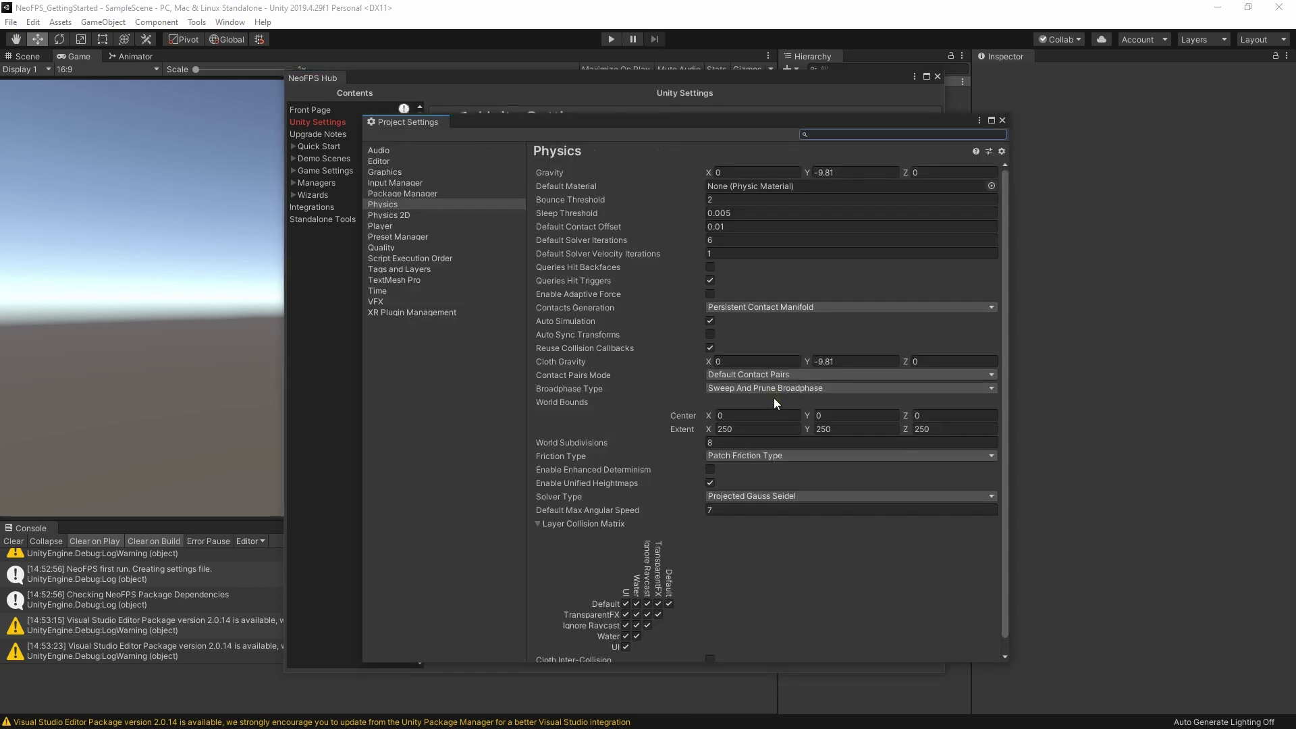
pyautogui.moveTo(601, 123)
pyautogui.mouseDown()
pyautogui.moveTo(552, 111)
pyautogui.moveTo(608, 117)
pyautogui.mouseUp()
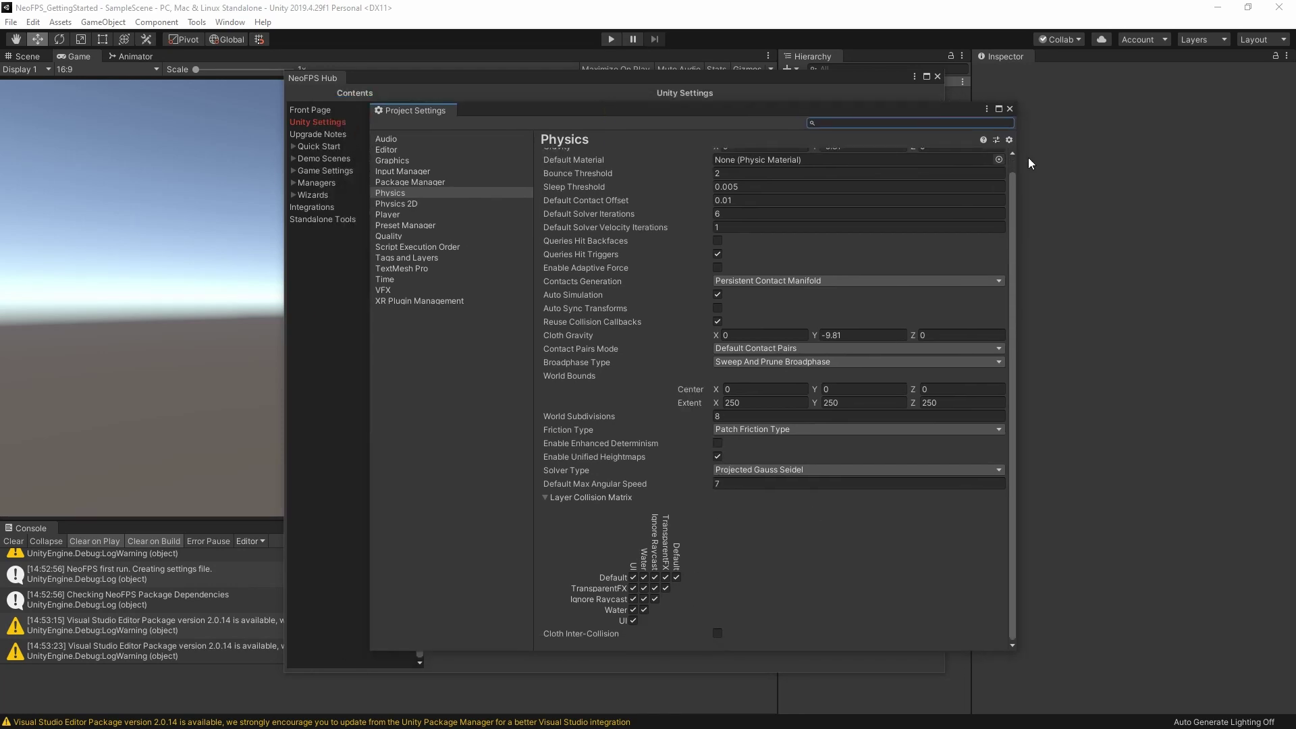
pyautogui.click(1009, 109)
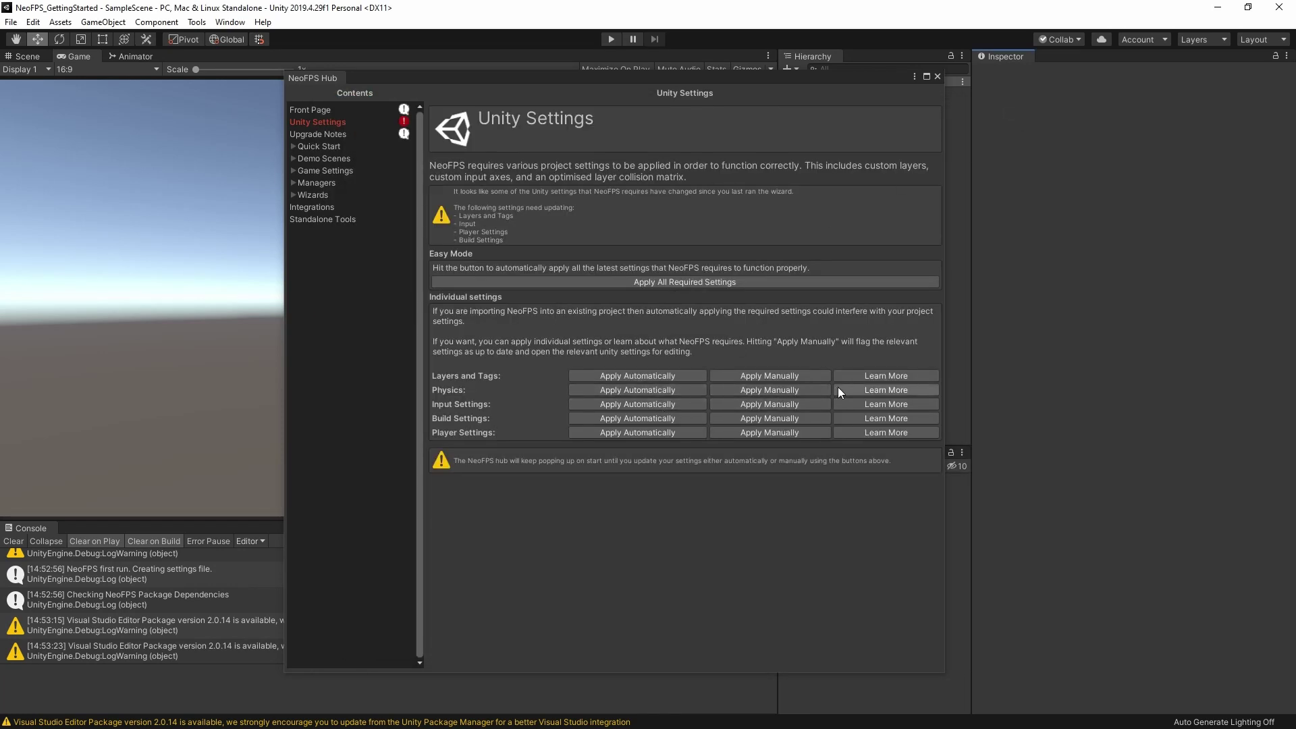
pyautogui.click(857, 390)
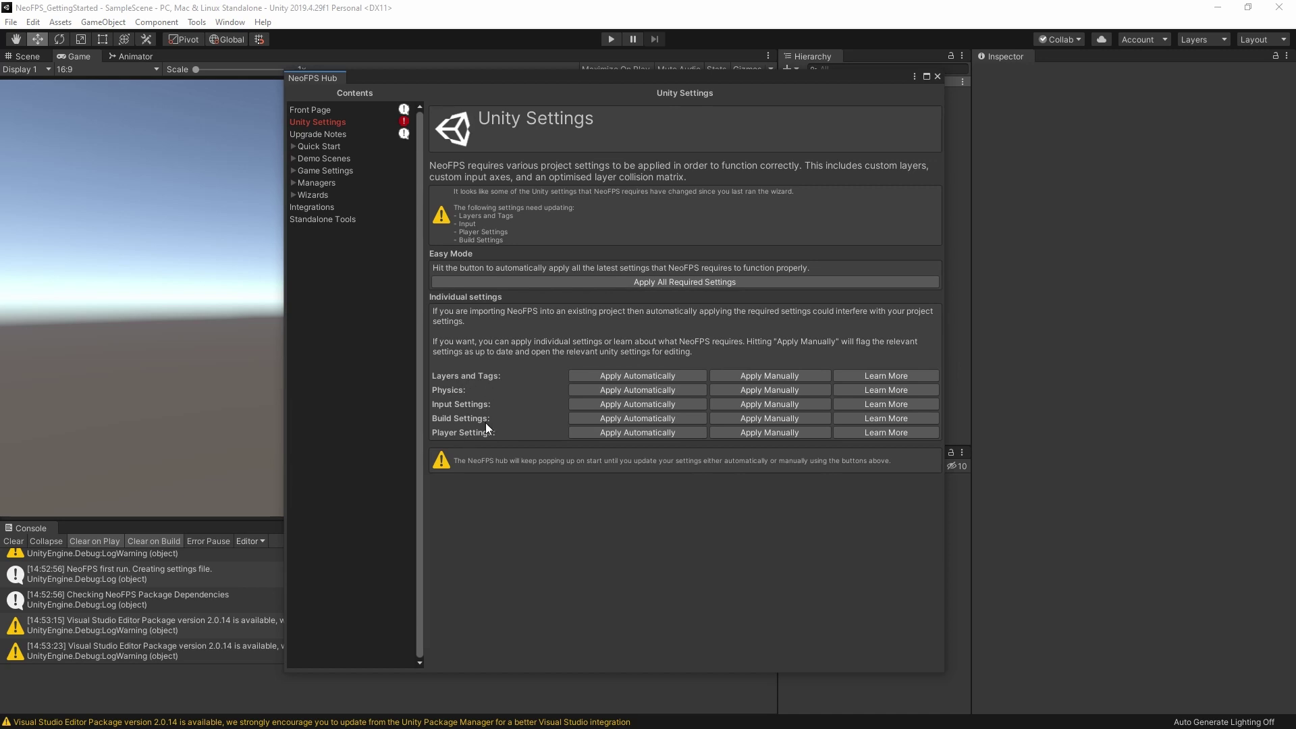
# Step: Apply All Required Settings, confirm, and check the new NeoFPS layers in the Physics collision matrix
pyautogui.click(645, 282)
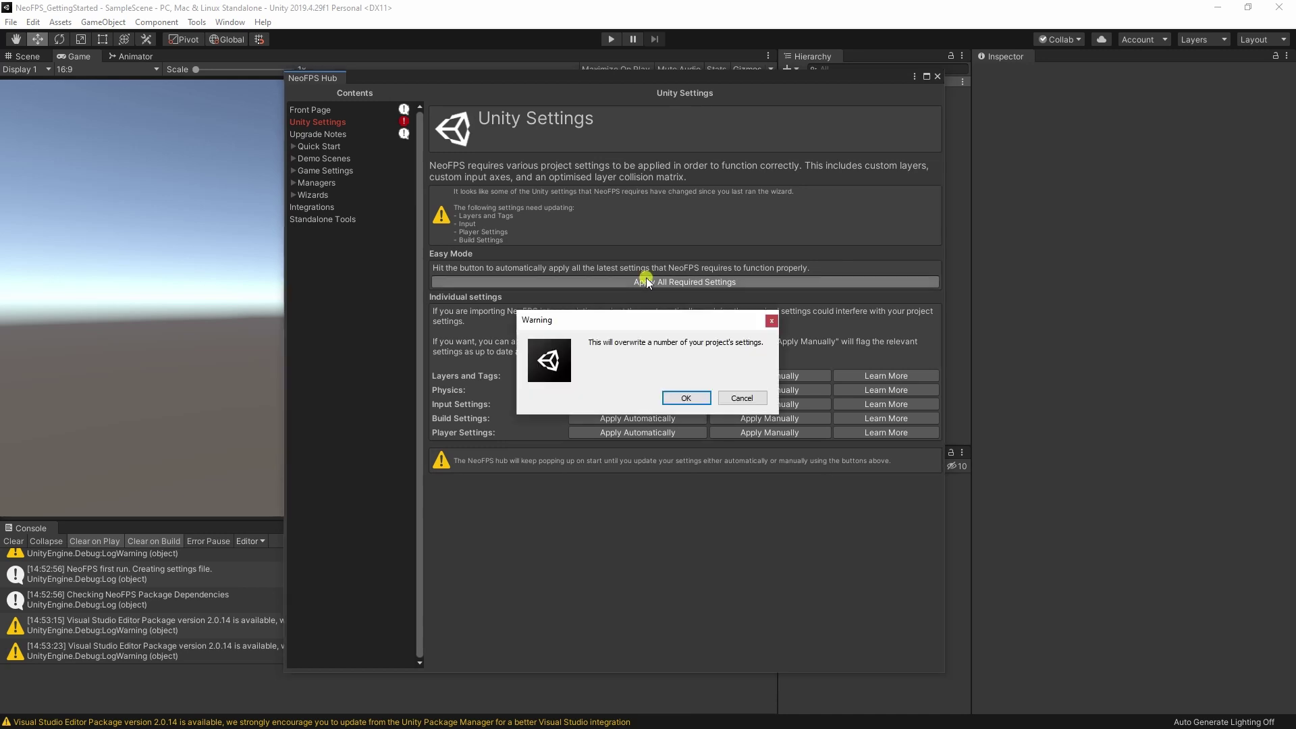
pyautogui.click(688, 402)
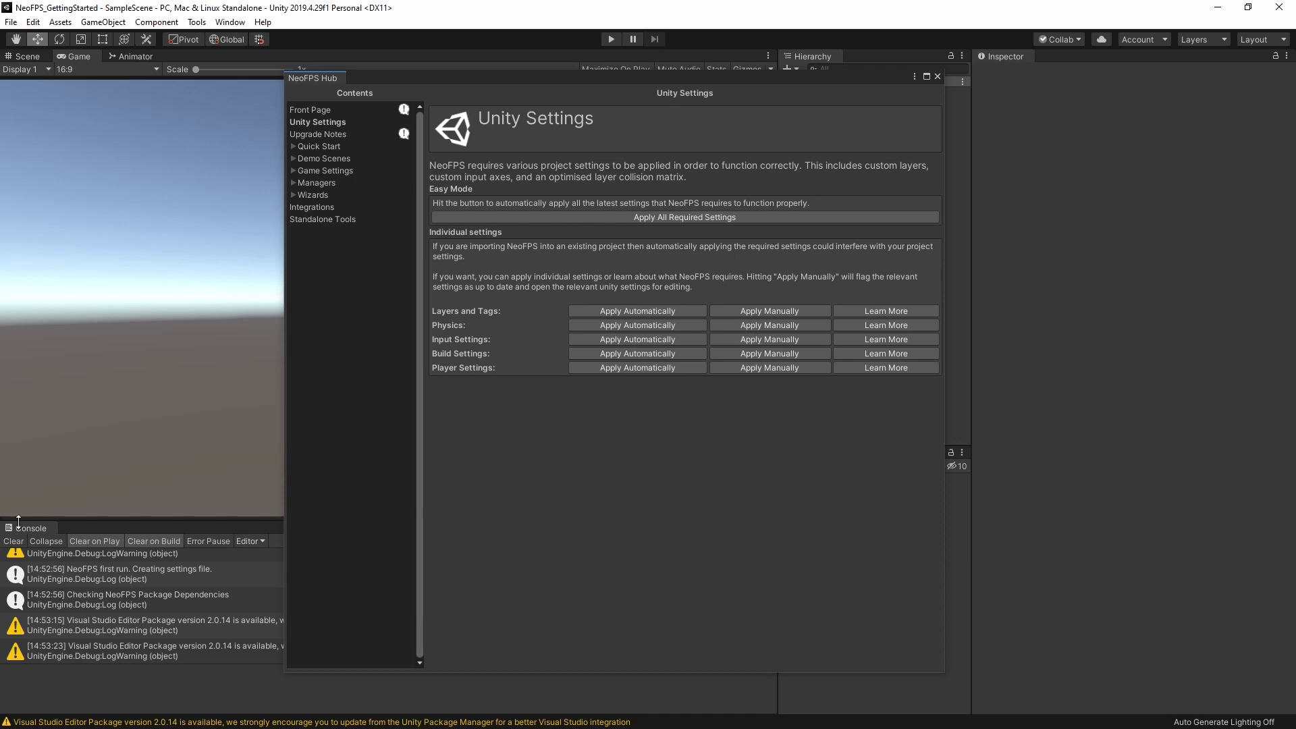
pyautogui.click(753, 325)
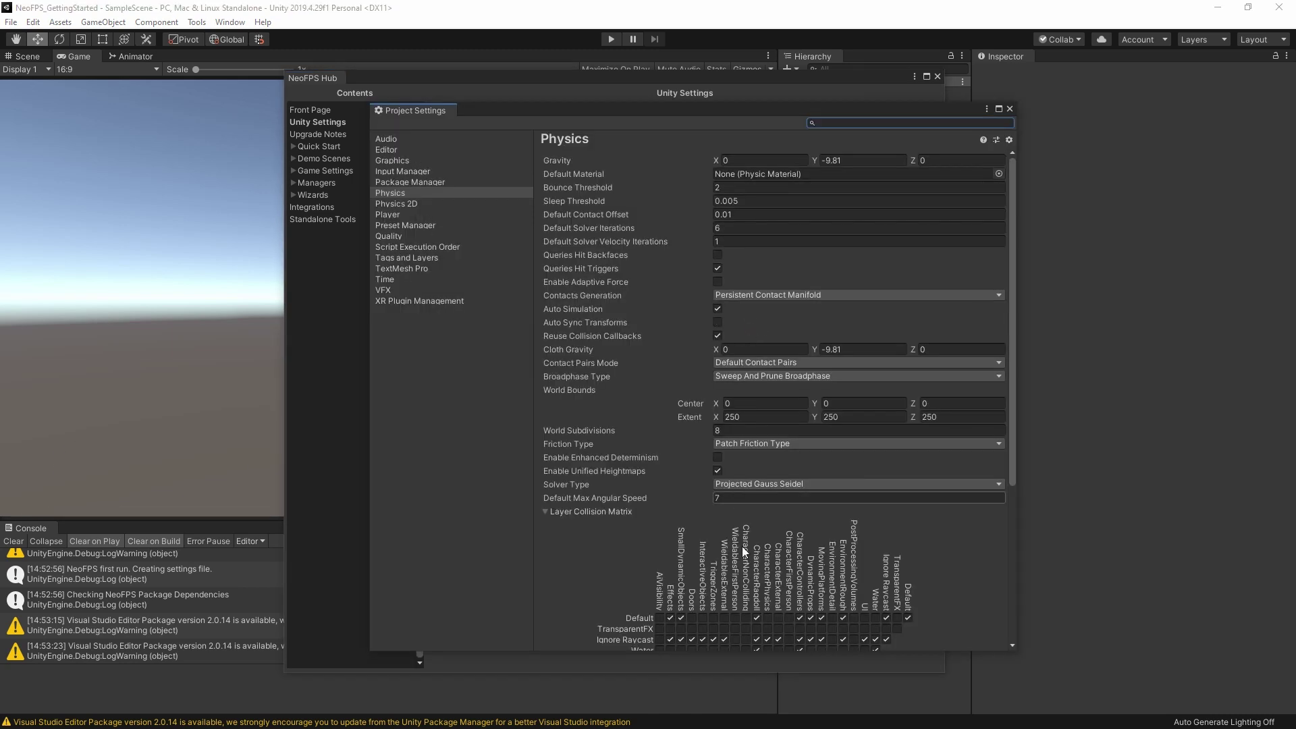
pyautogui.scroll(-5, 740, 545)
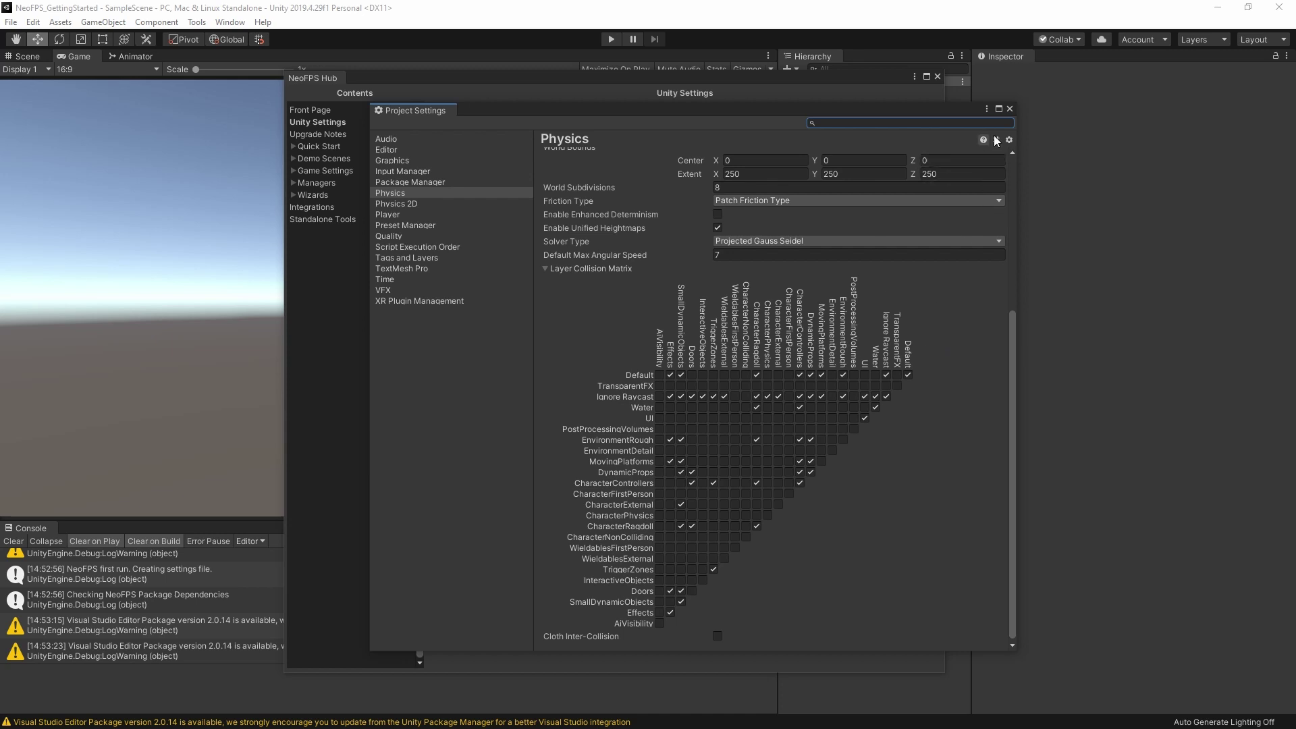
pyautogui.click(1011, 109)
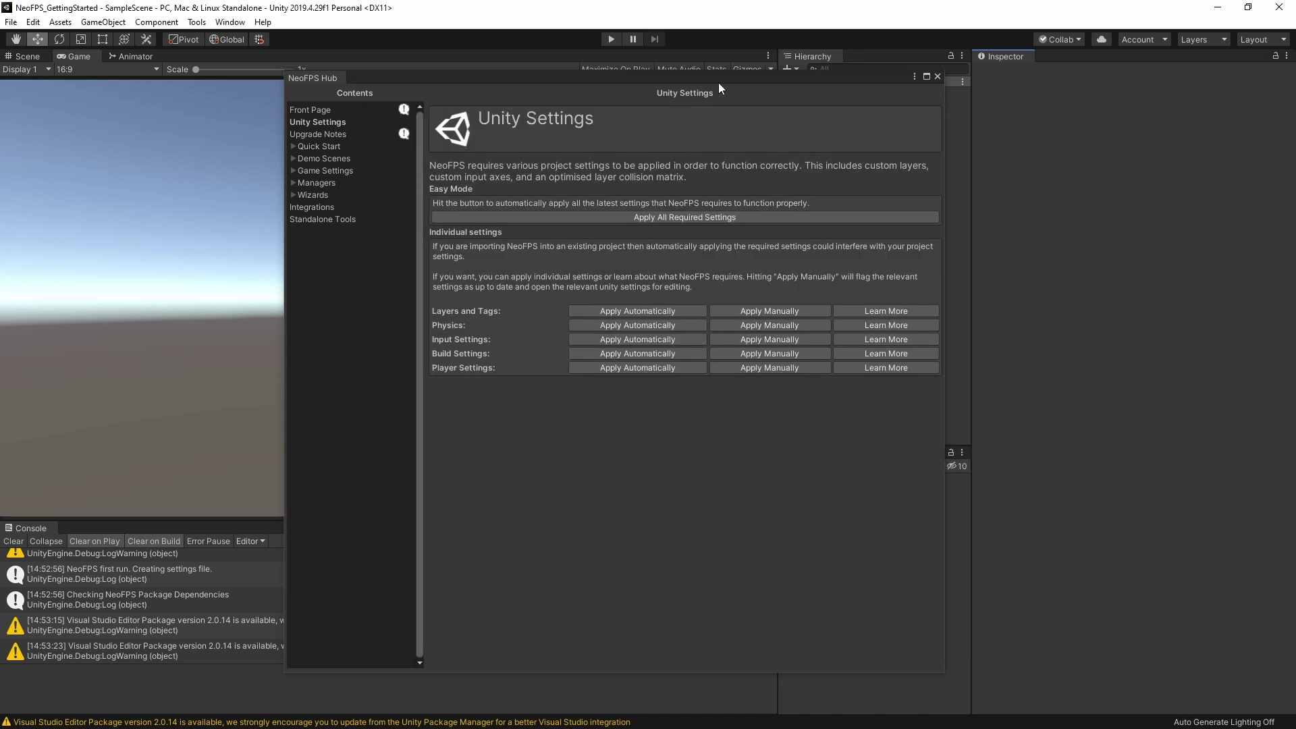
# Step: Reposition the NeoFPS Hub and switch it to its Front Page
pyautogui.moveTo(720, 80); pyautogui.dragTo(729, 80)
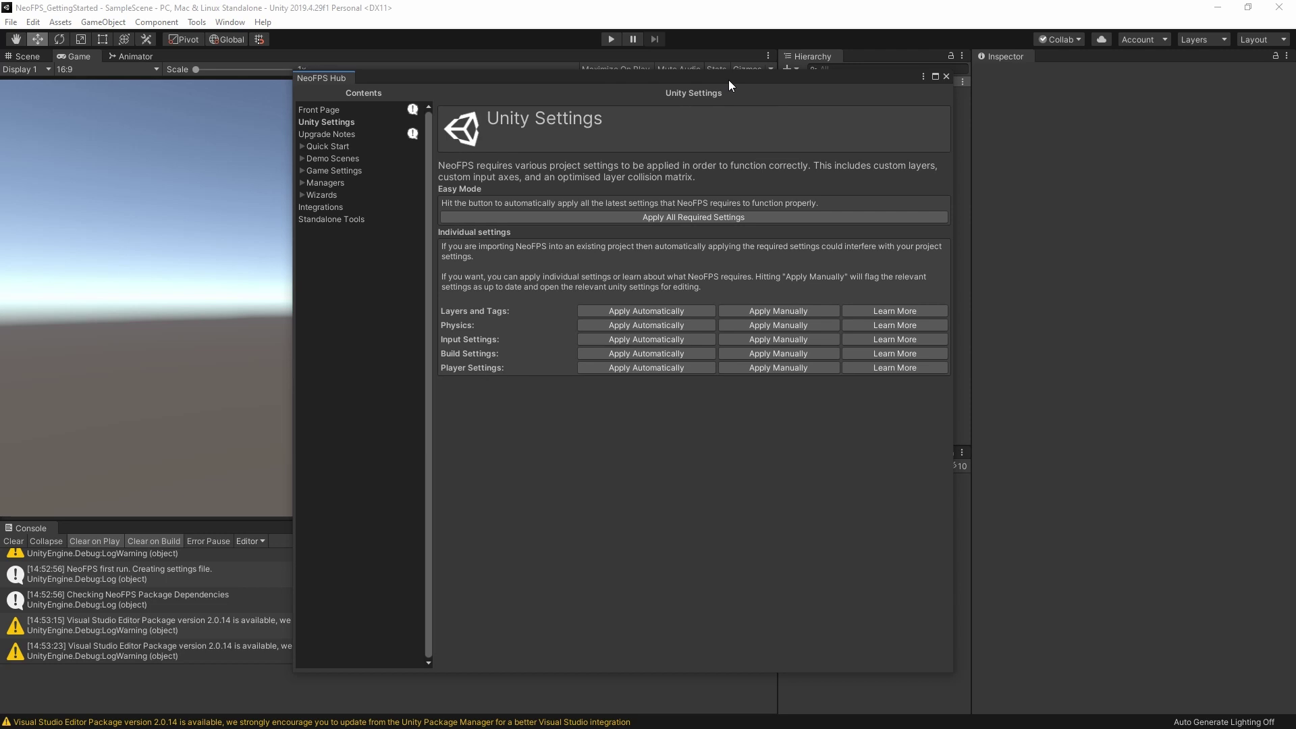
pyautogui.click(728, 80)
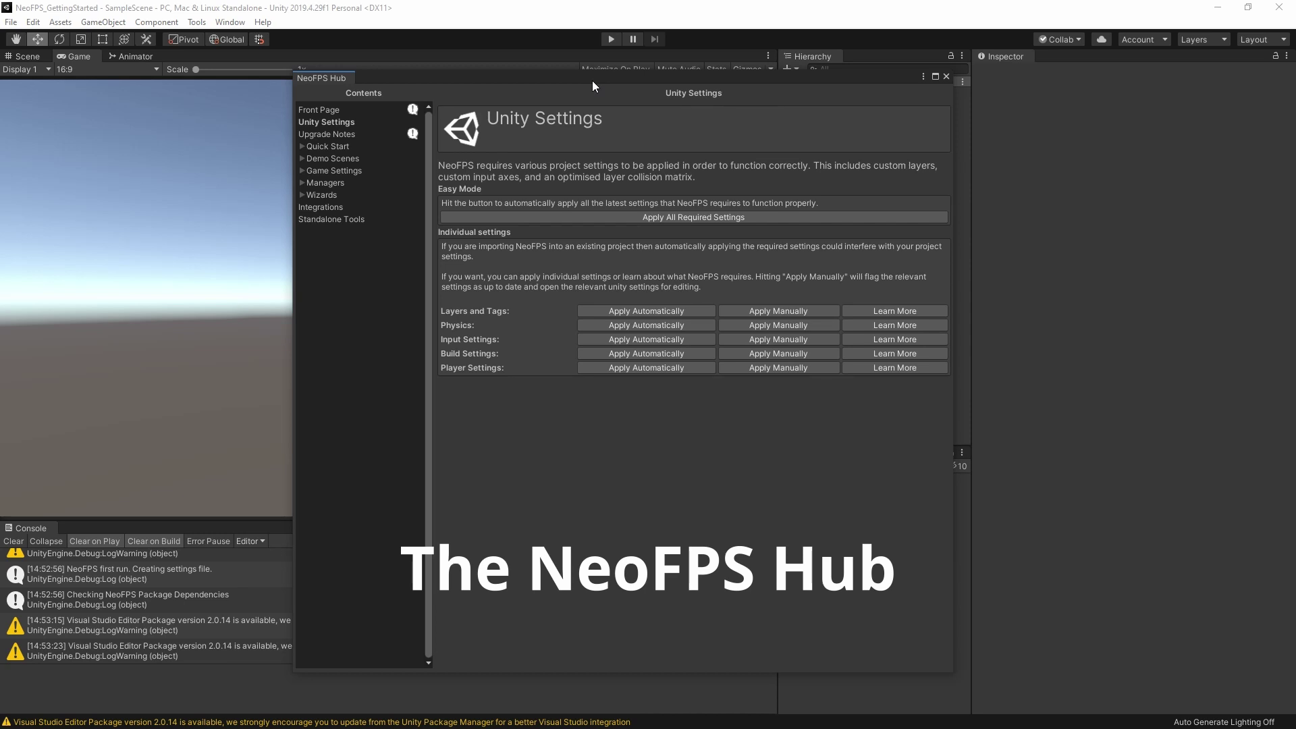
pyautogui.click(332, 110)
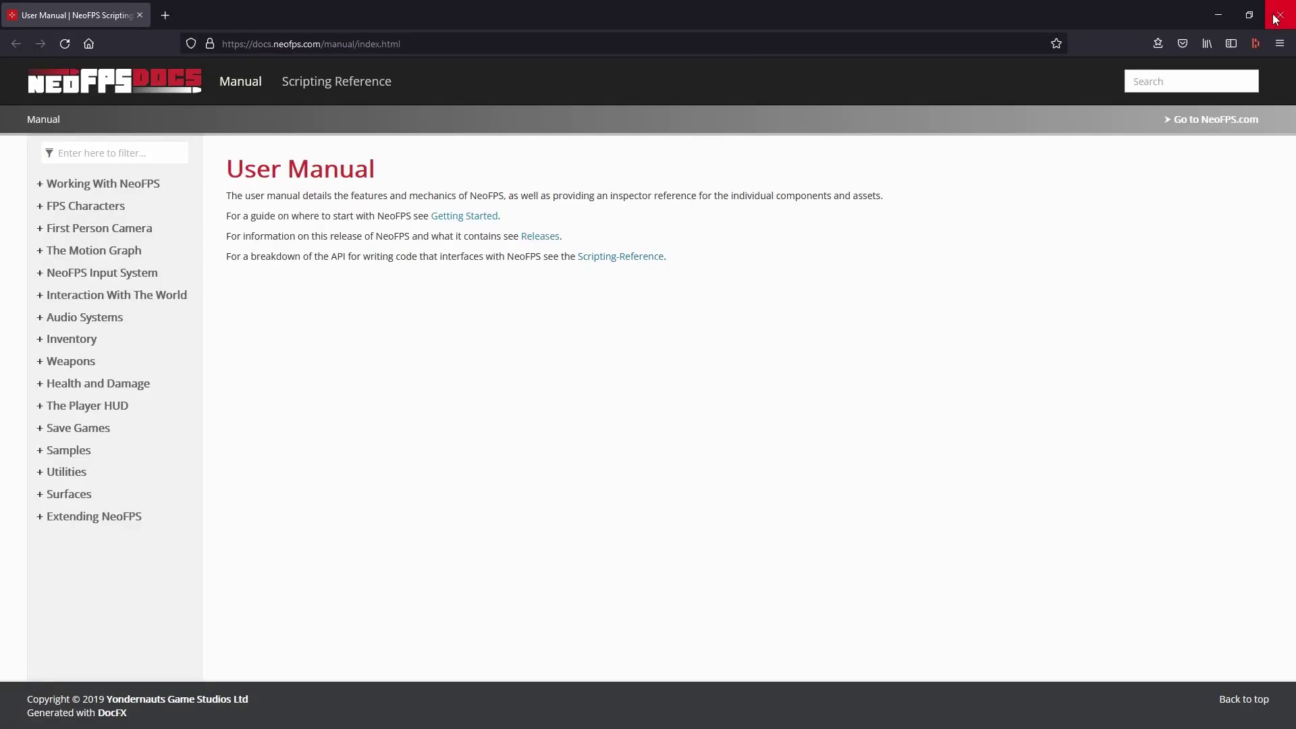
# Step: Close the user manual browser and follow the Hub's NeoFPS Discord link
pyautogui.click(1280, 15)
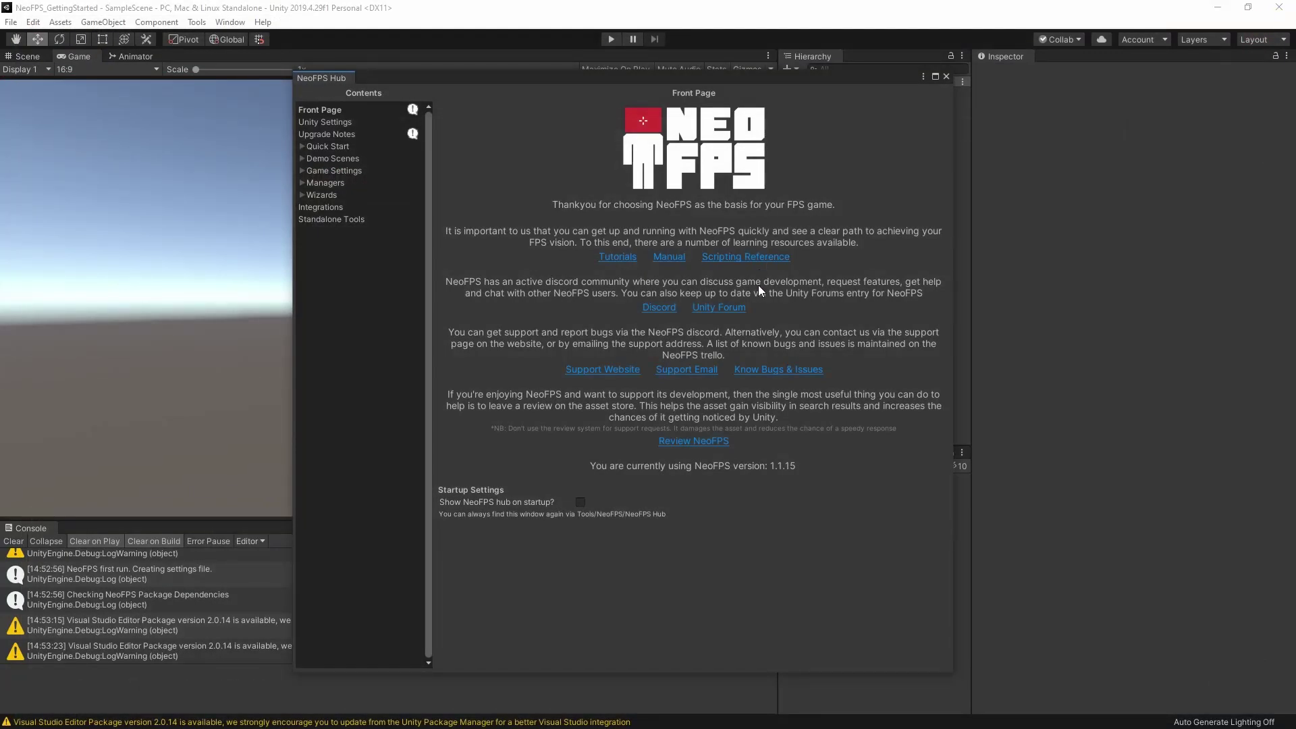
pyautogui.click(660, 310)
# Step: Reopen the NeoFPS Hub on its Upgrade Notes page, starting from version 1.1.01
pyautogui.click(196, 21)
pyautogui.moveTo(229, 40)
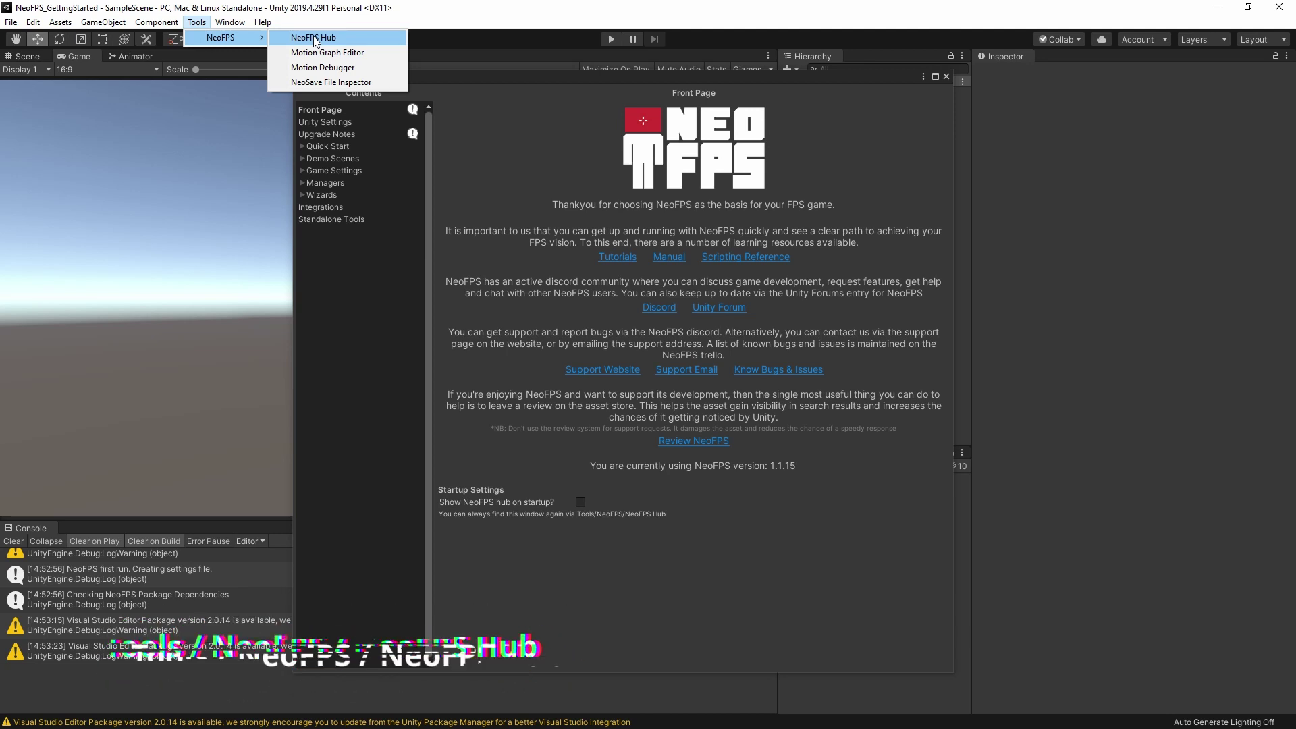
pyautogui.click(521, 293)
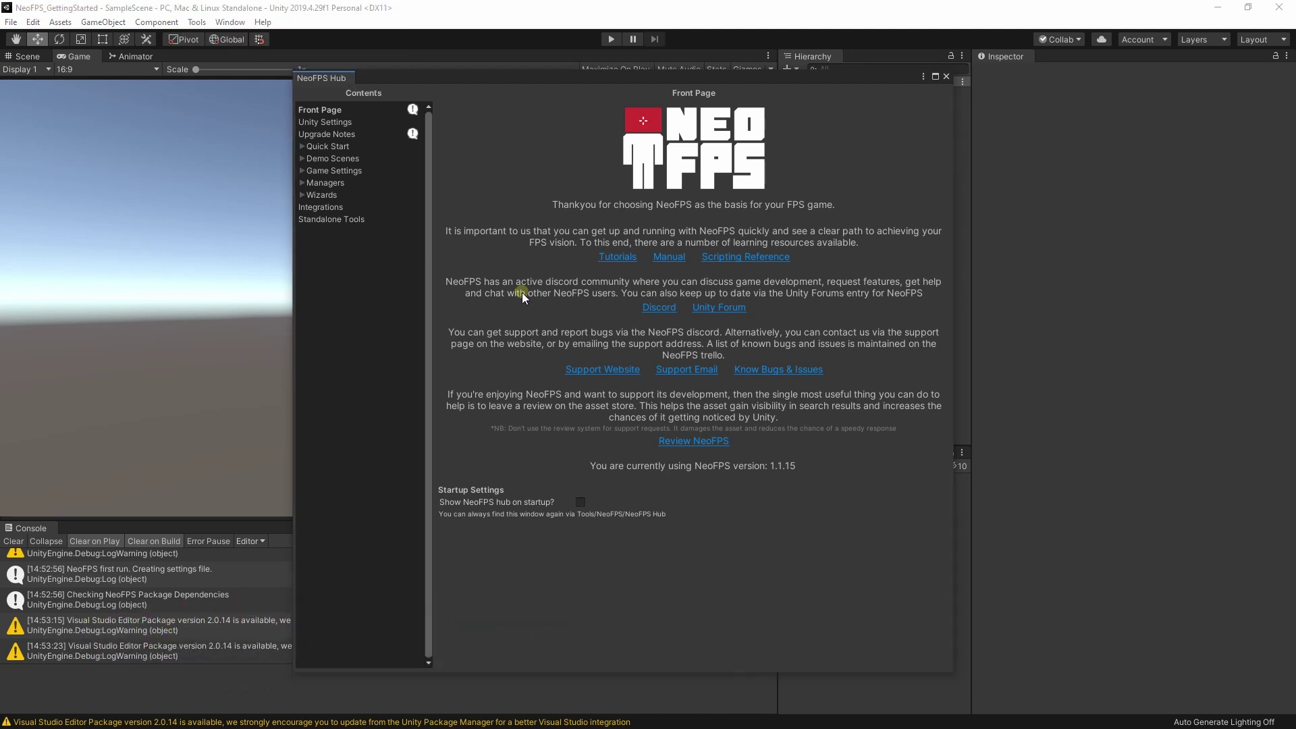
pyautogui.click(331, 122)
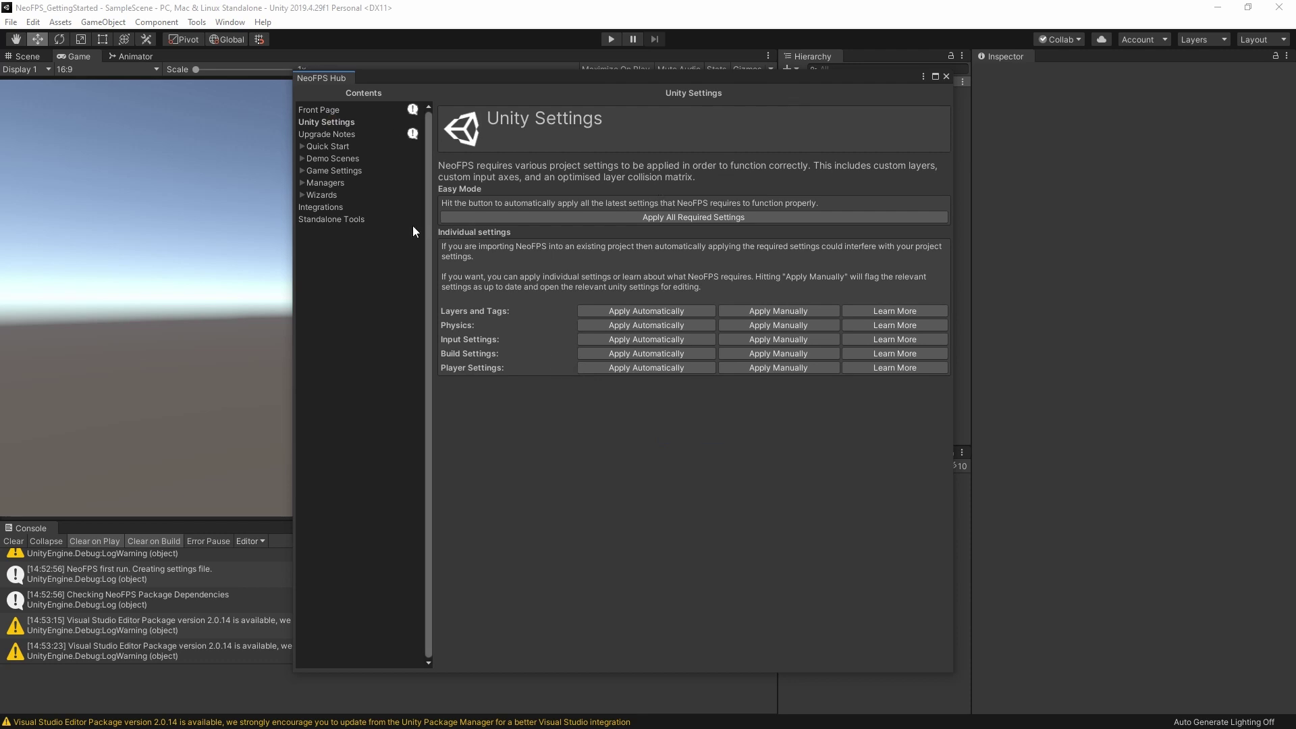
pyautogui.click(349, 135)
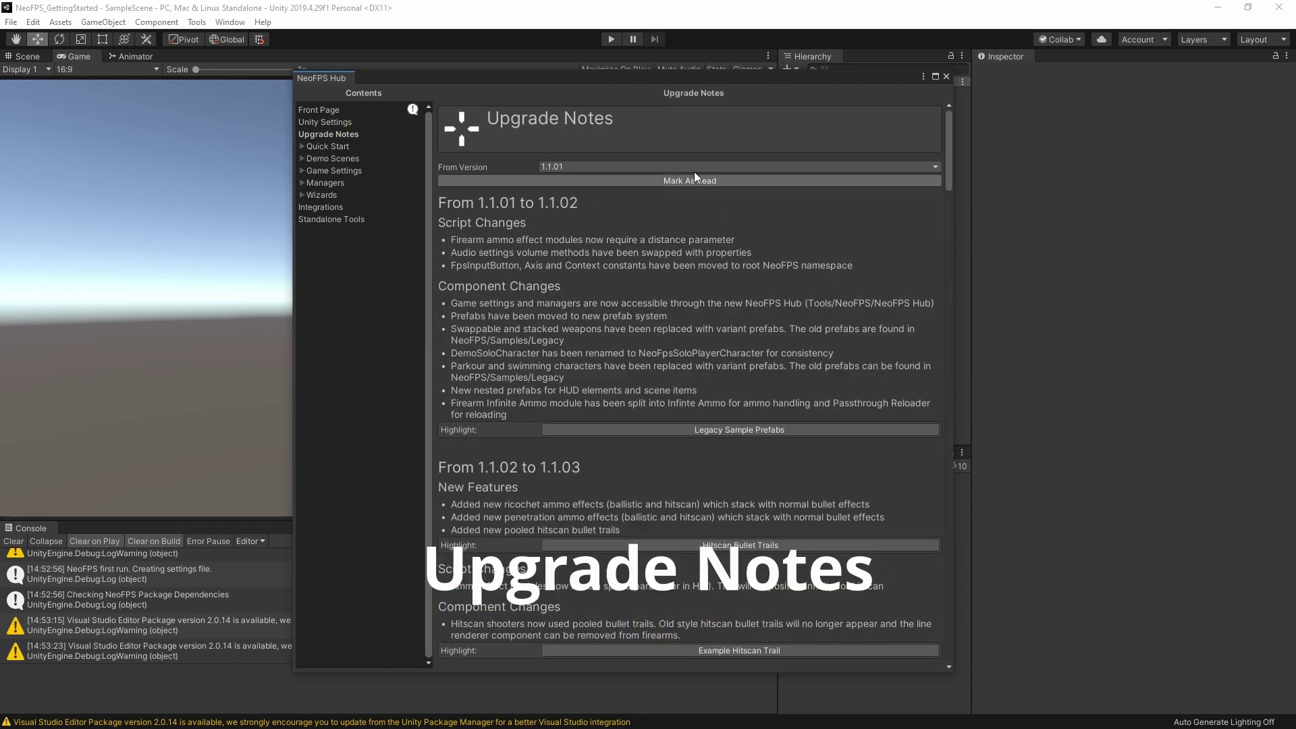
pyautogui.click(643, 168)
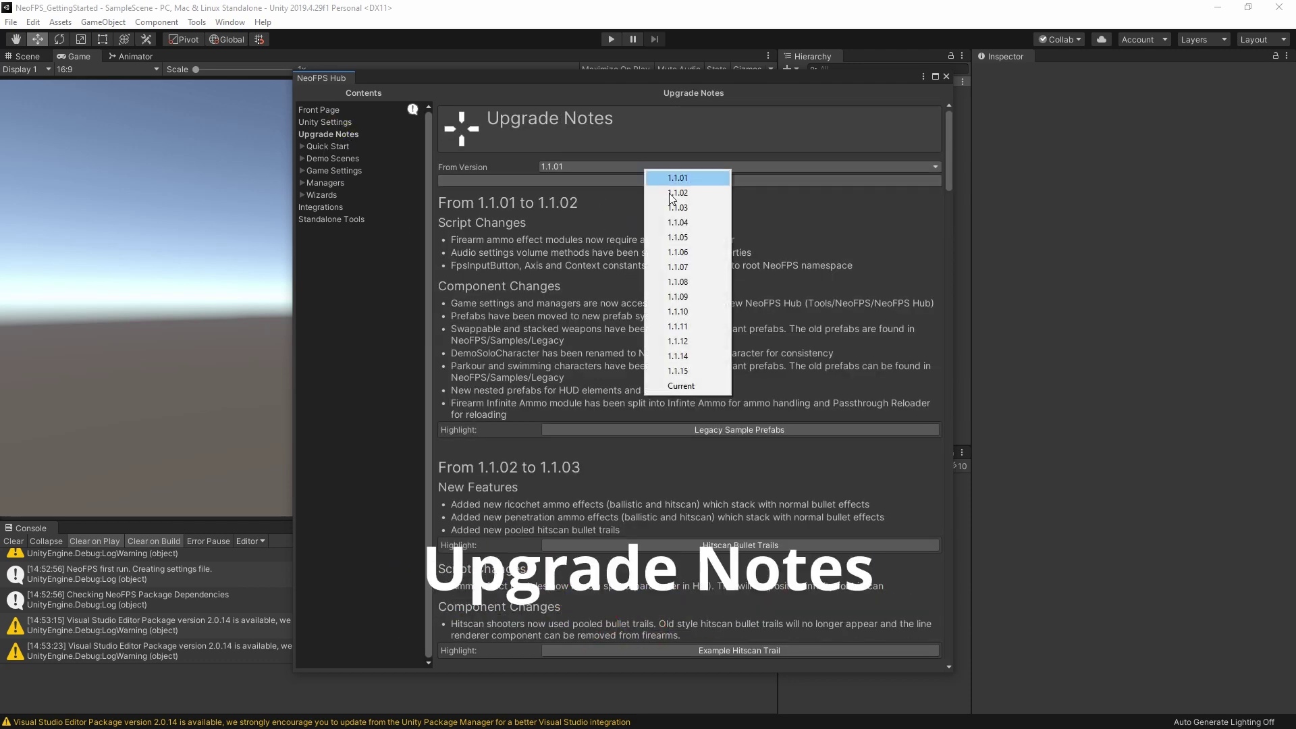
pyautogui.click(614, 237)
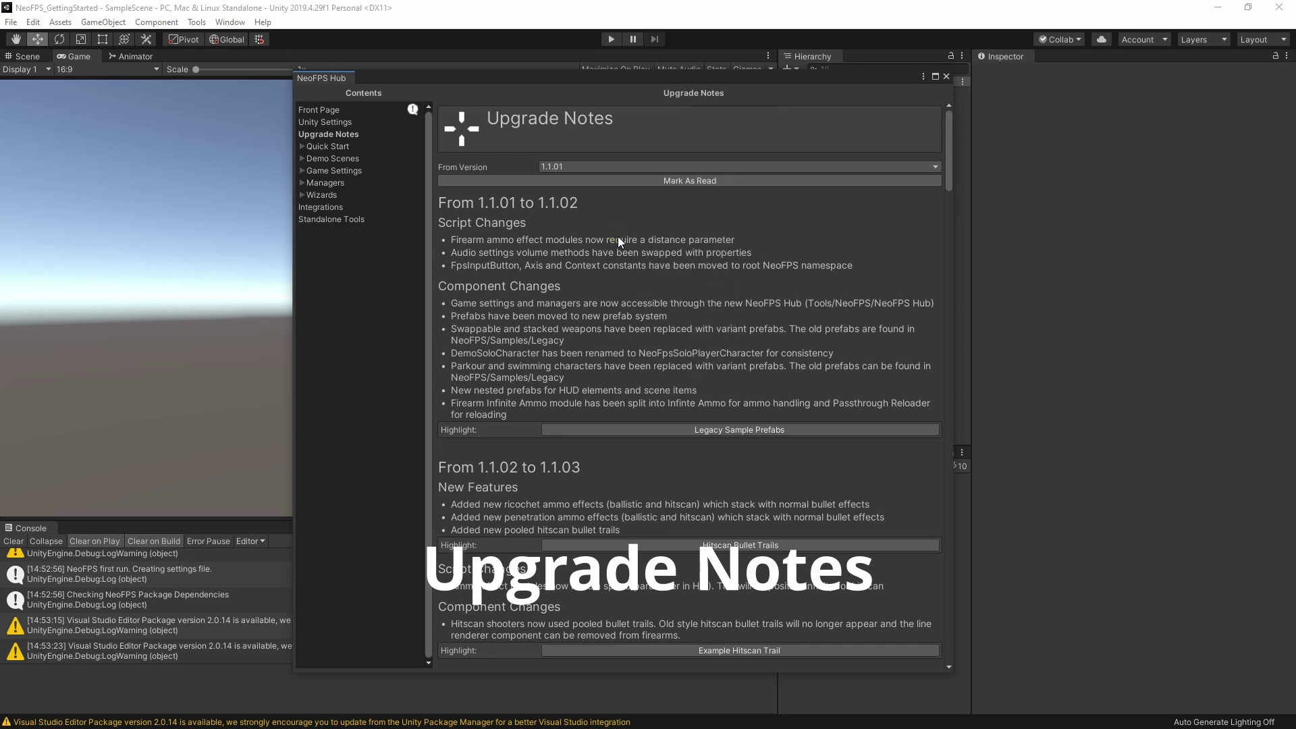
# Step: Scroll the upgrade notes and highlight the Hitscan Bullet Trails folder in the project
pyautogui.scroll(-3, 618, 236)
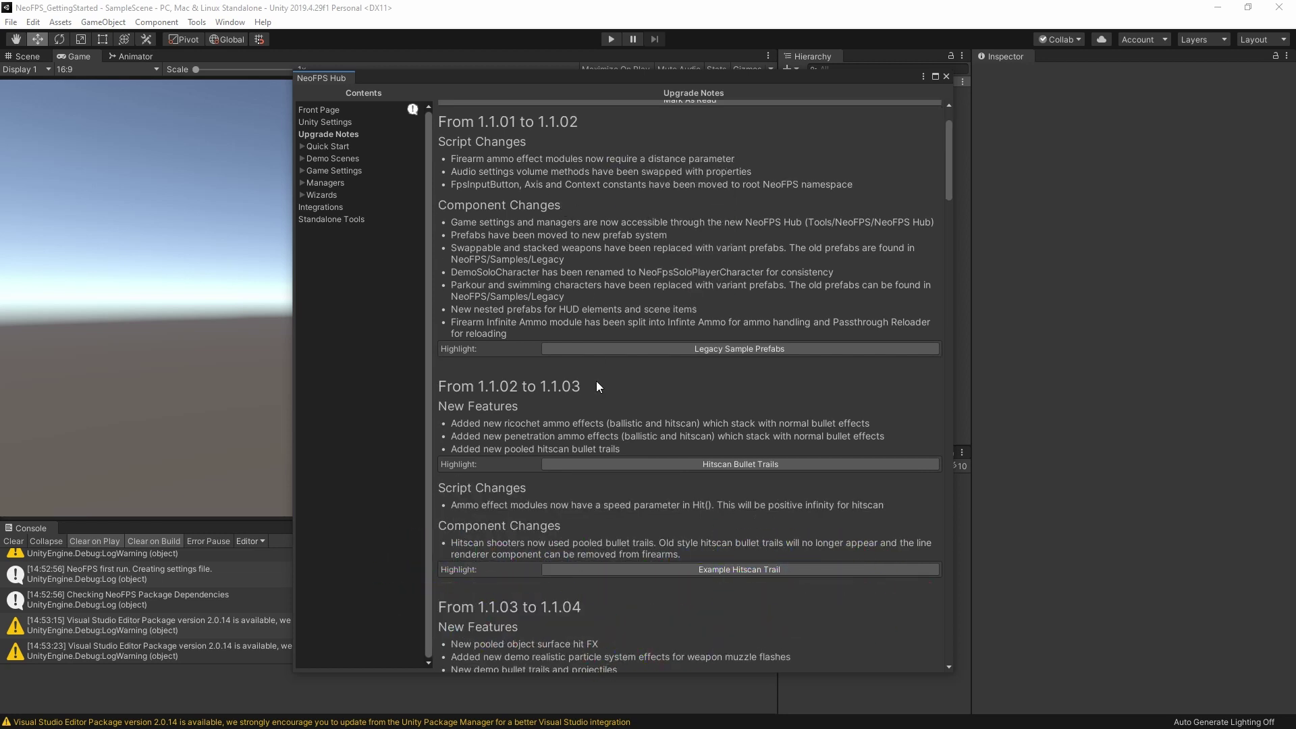
pyautogui.scroll(-2, 638, 395)
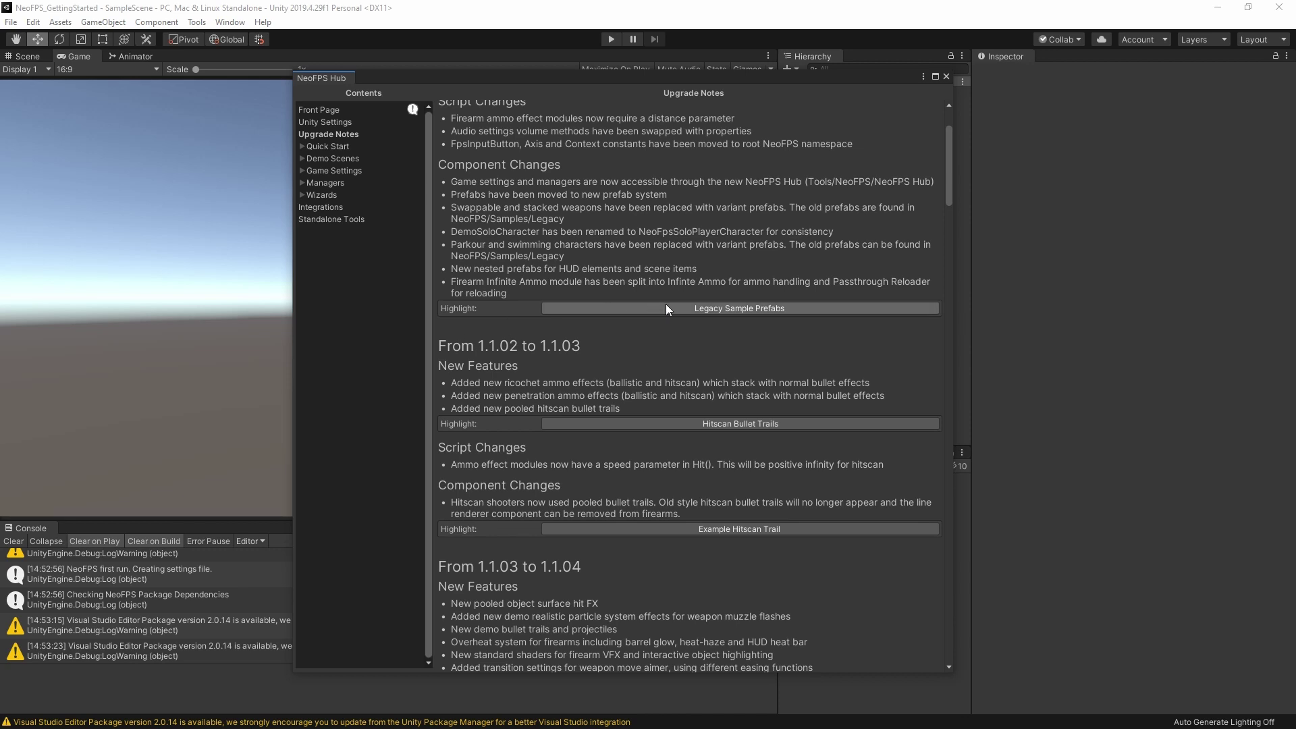
pyautogui.scroll(-3, 675, 395)
pyautogui.click(667, 342)
pyautogui.moveTo(762, 78); pyautogui.dragTo(735, 72)
pyautogui.scroll(-7, 665, 408)
pyautogui.scroll(12, 674, 413)
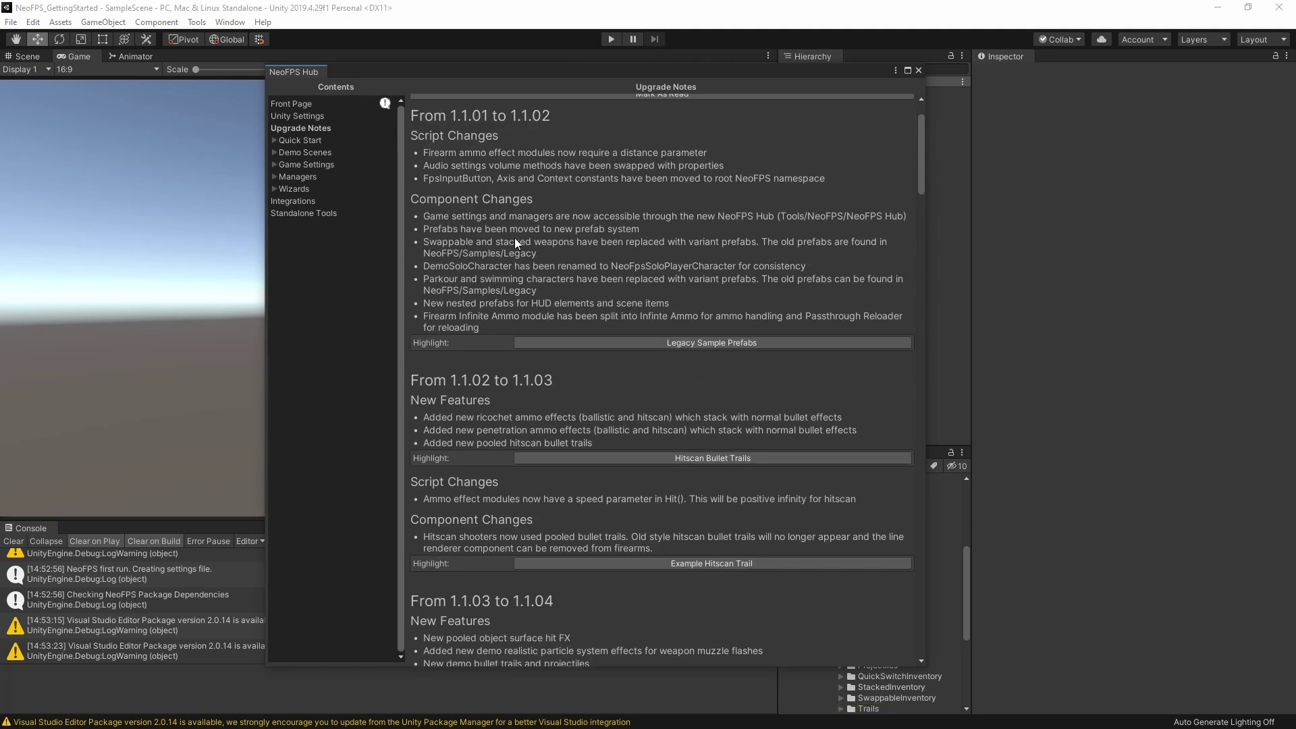
# Step: Expand Quick Start and read through the Scene Setup page
pyautogui.click(298, 139)
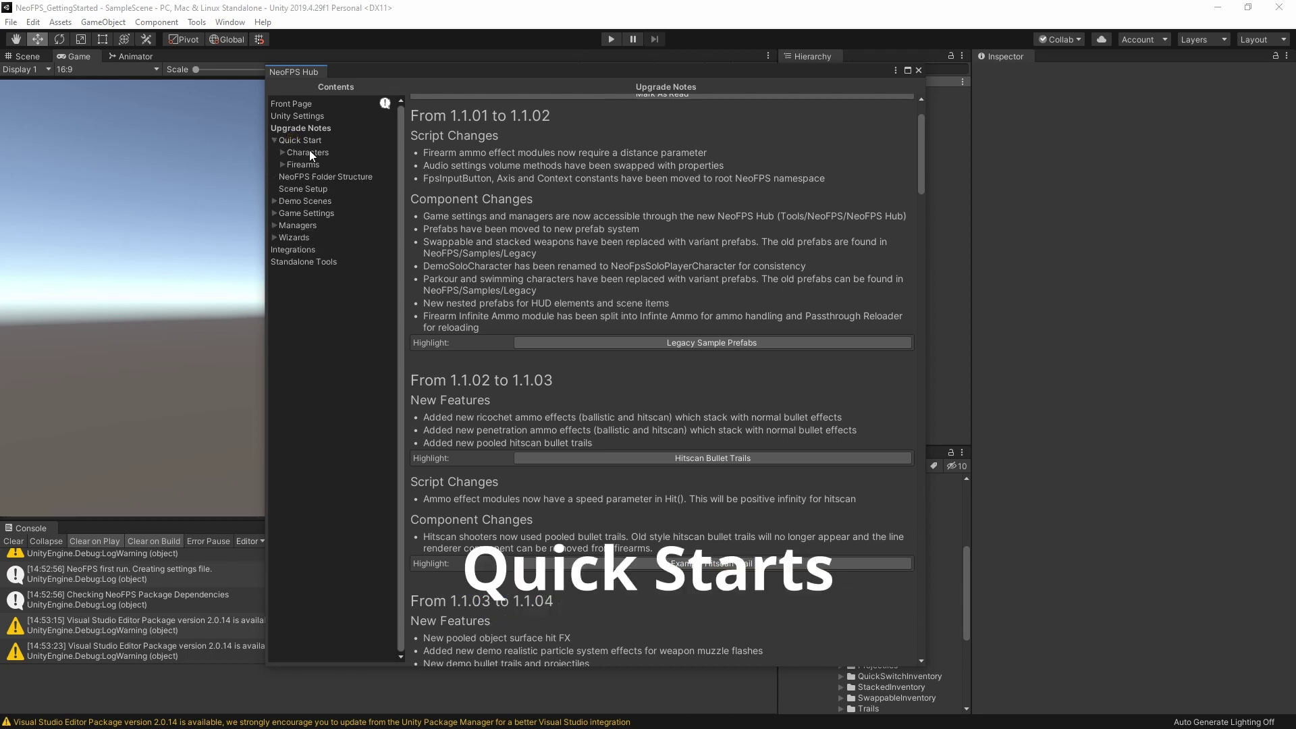
pyautogui.click(303, 185)
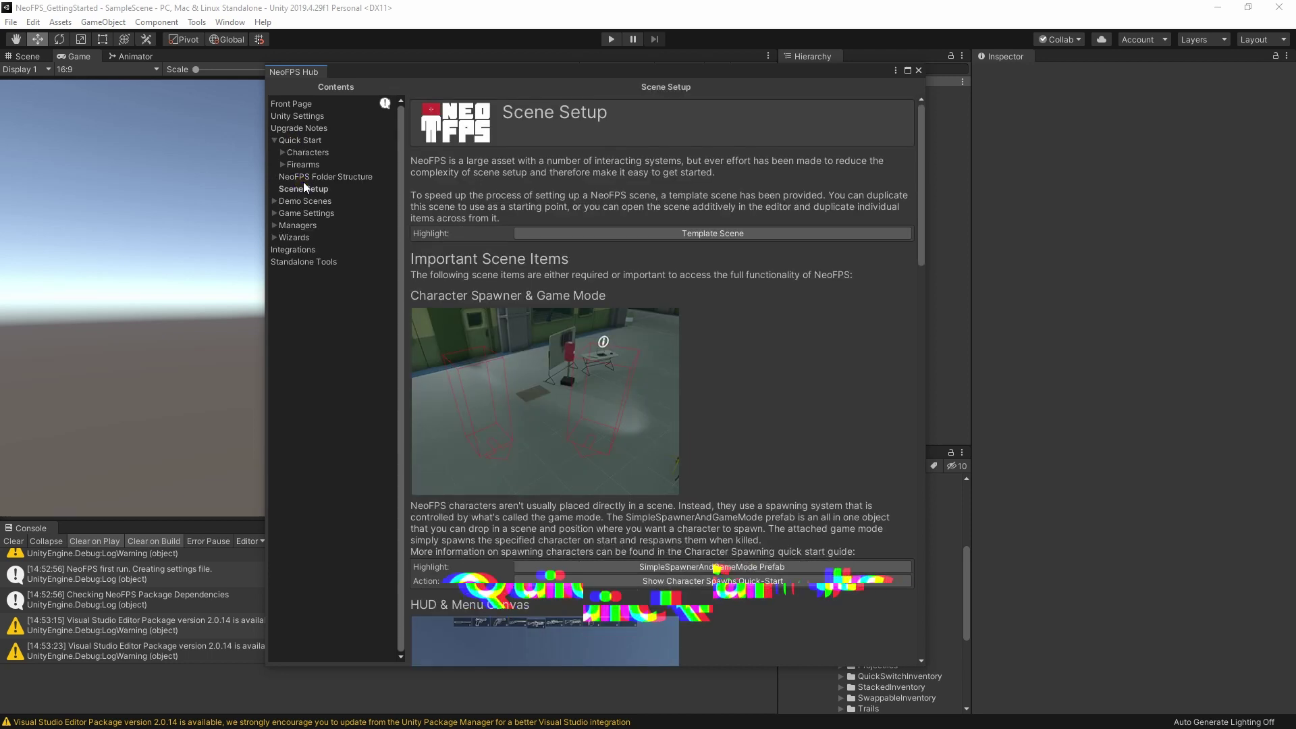
pyautogui.scroll(-10, 764, 362)
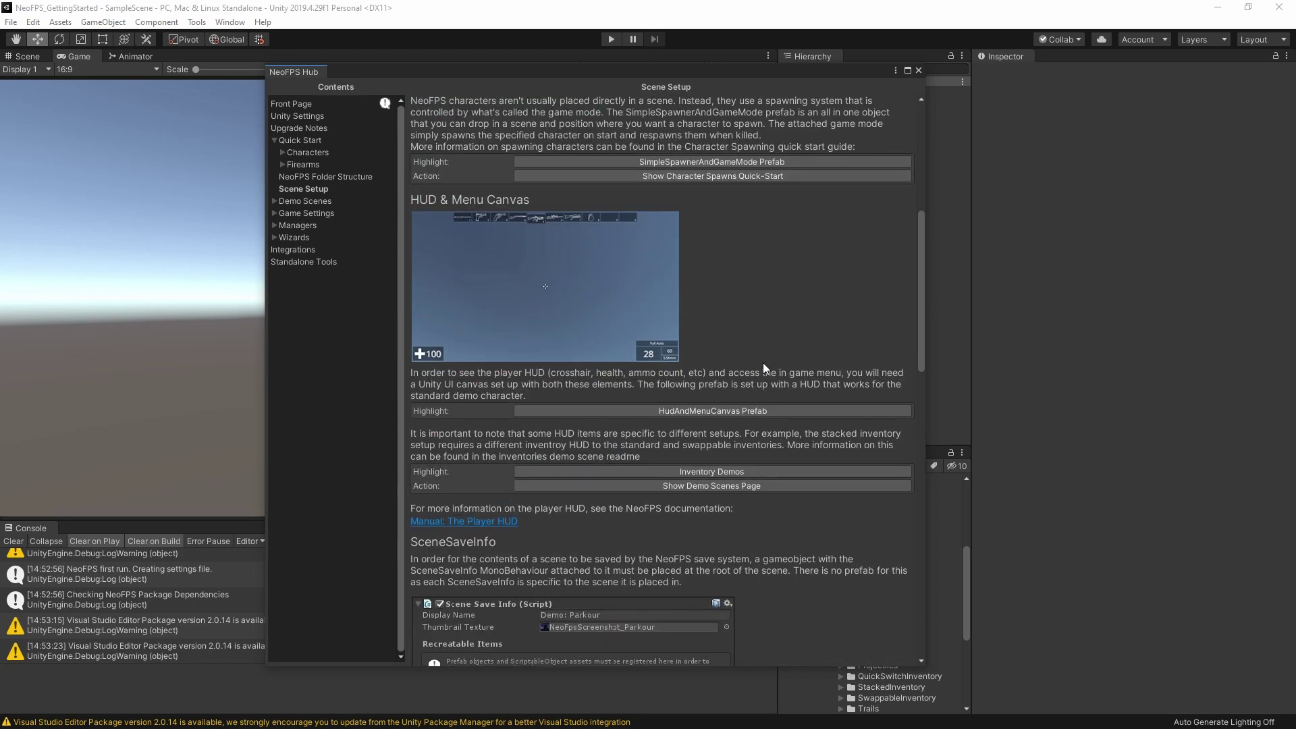
pyautogui.scroll(10, 776, 357)
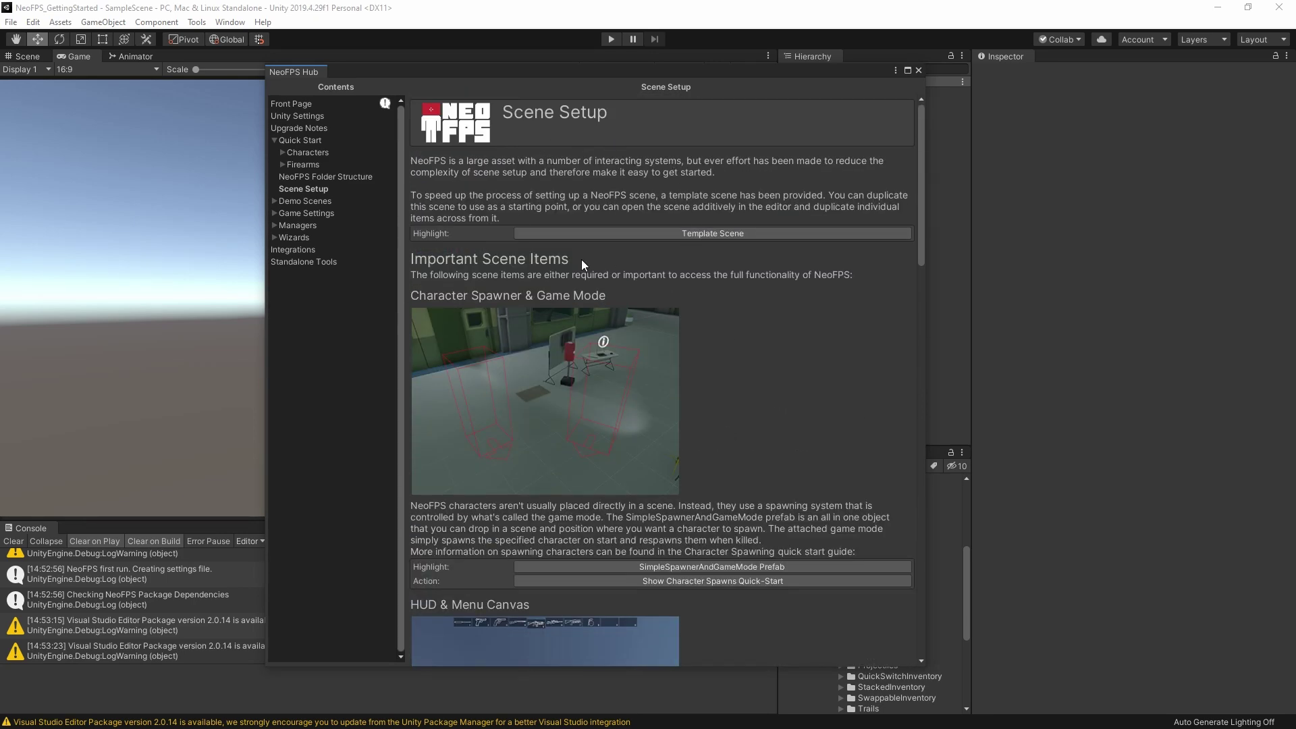
pyautogui.scroll(-7, 627, 280)
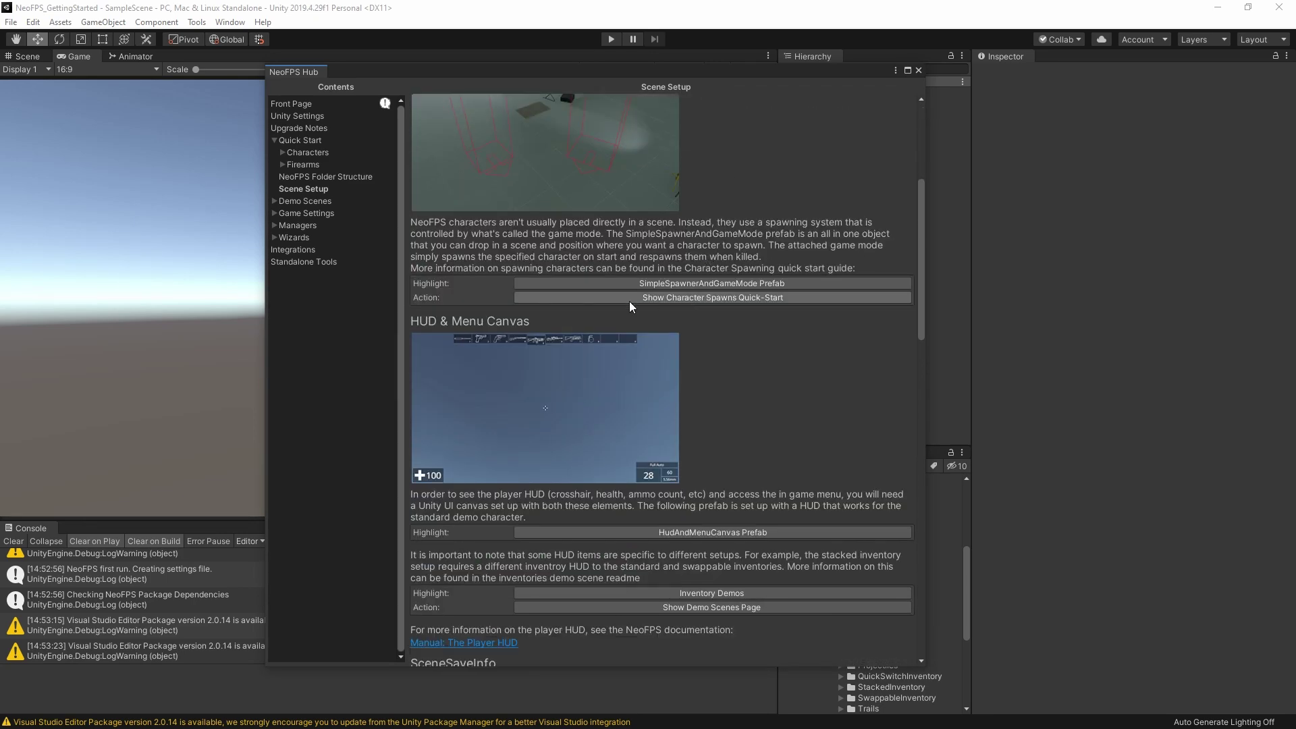
# Step: Move the Hub left, peek at Character Spawns, then return to scroll Scene Setup
pyautogui.moveTo(702, 68); pyautogui.dragTo(489, 64)
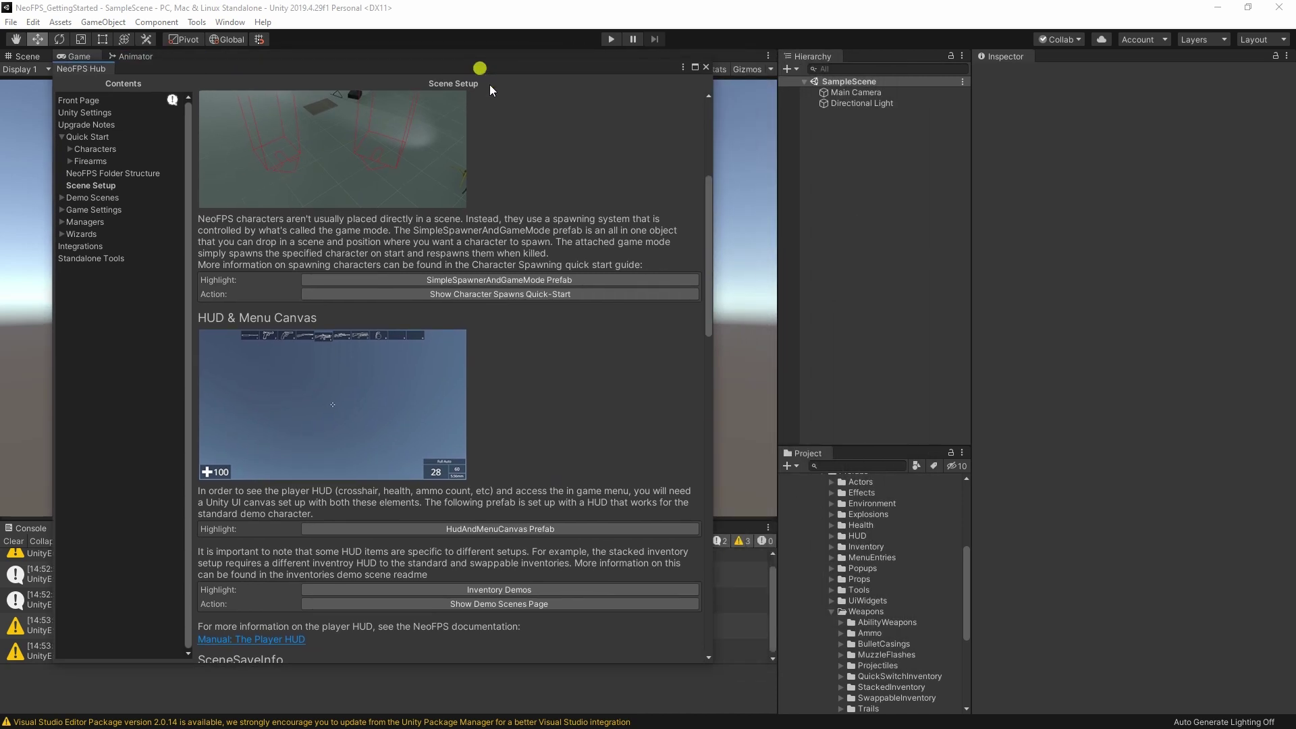
pyautogui.click(503, 294)
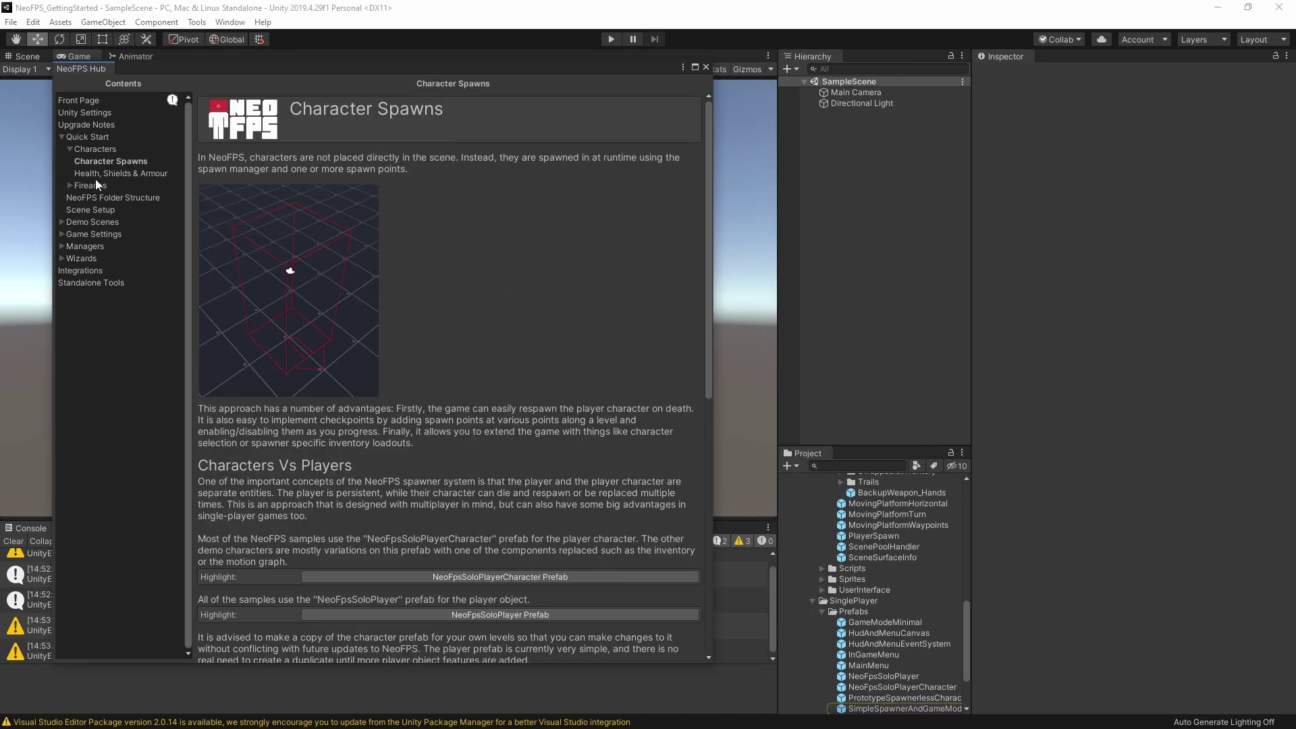
pyautogui.click(92, 210)
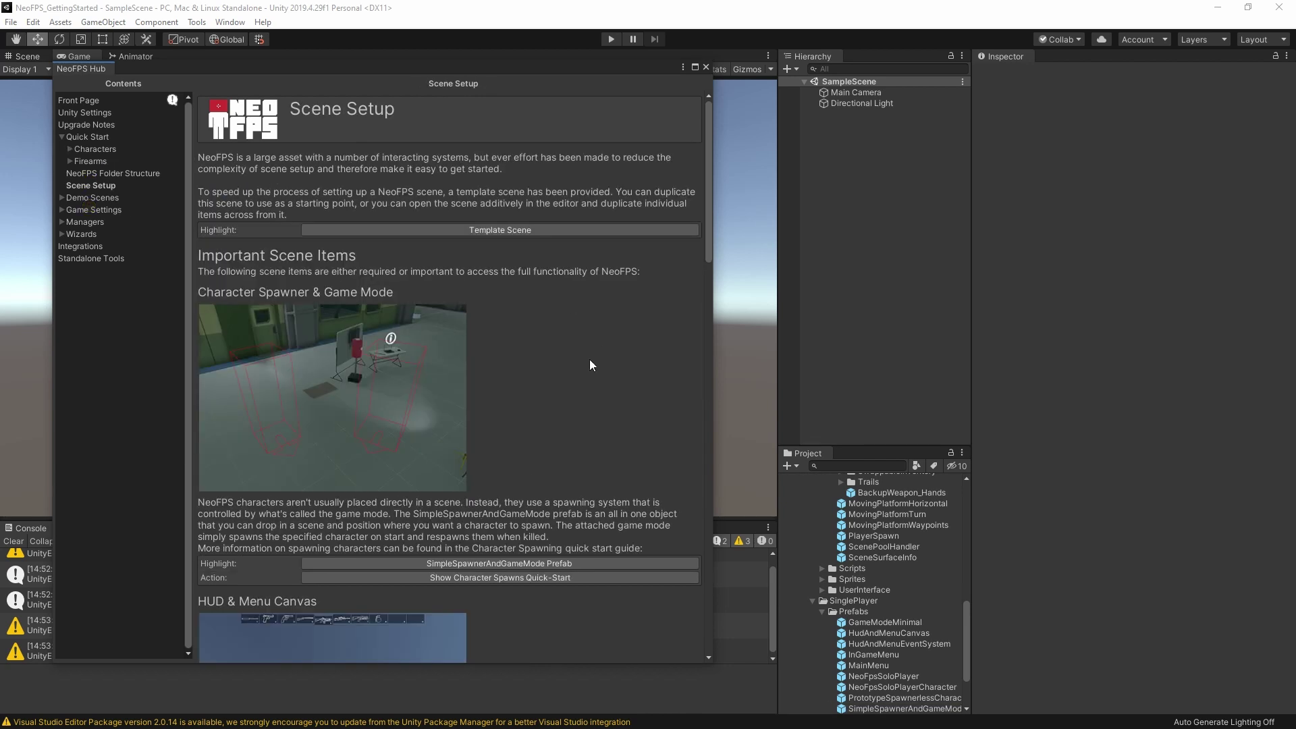
pyautogui.scroll(-3, 587, 370)
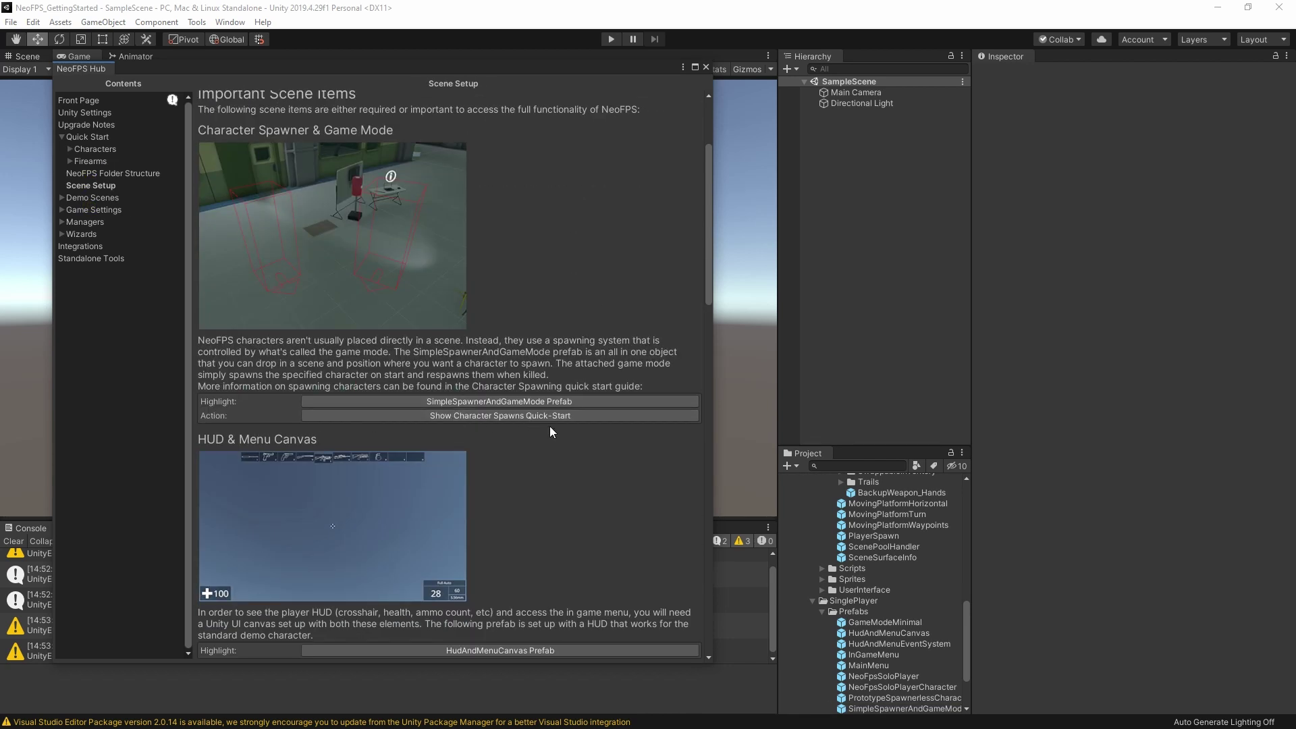
pyautogui.scroll(-4, 558, 434)
pyautogui.scroll(-2, 578, 406)
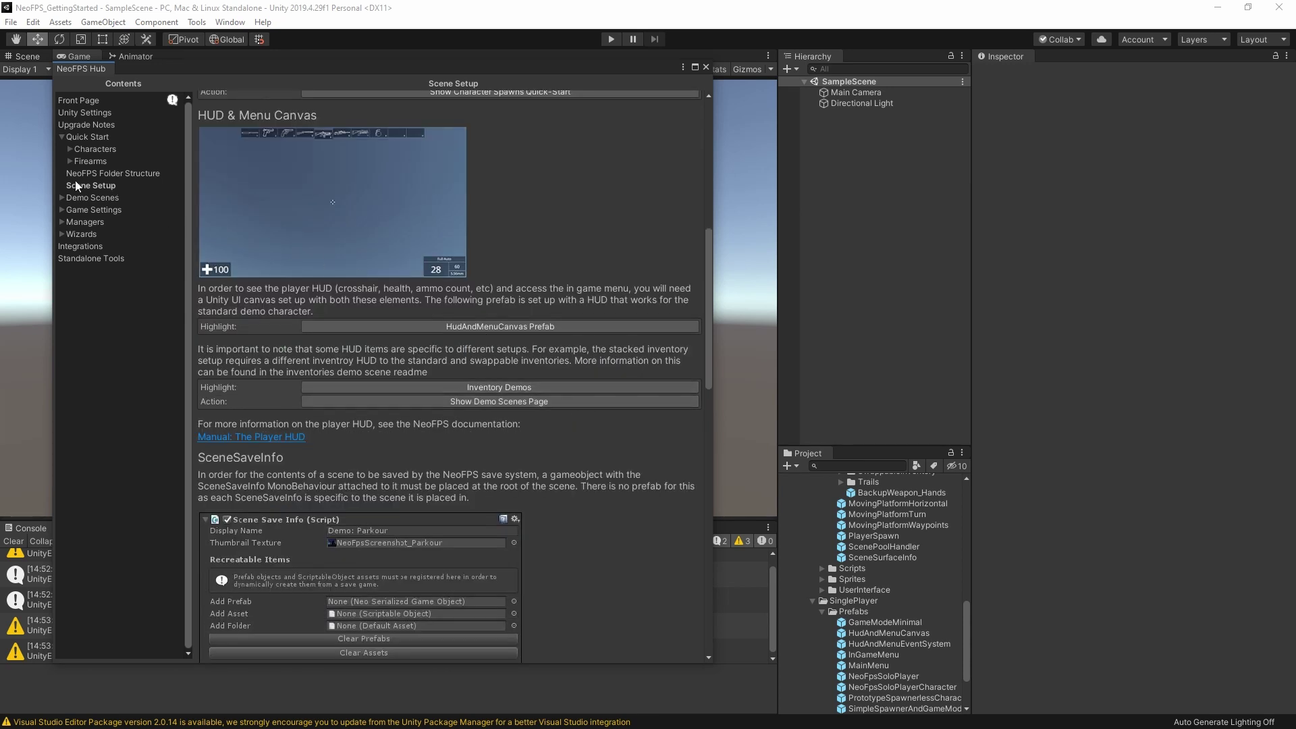
# Step: View Folder Structure, then the Character Spawns and Health, Shields & Armour quick starts
pyautogui.click(103, 174)
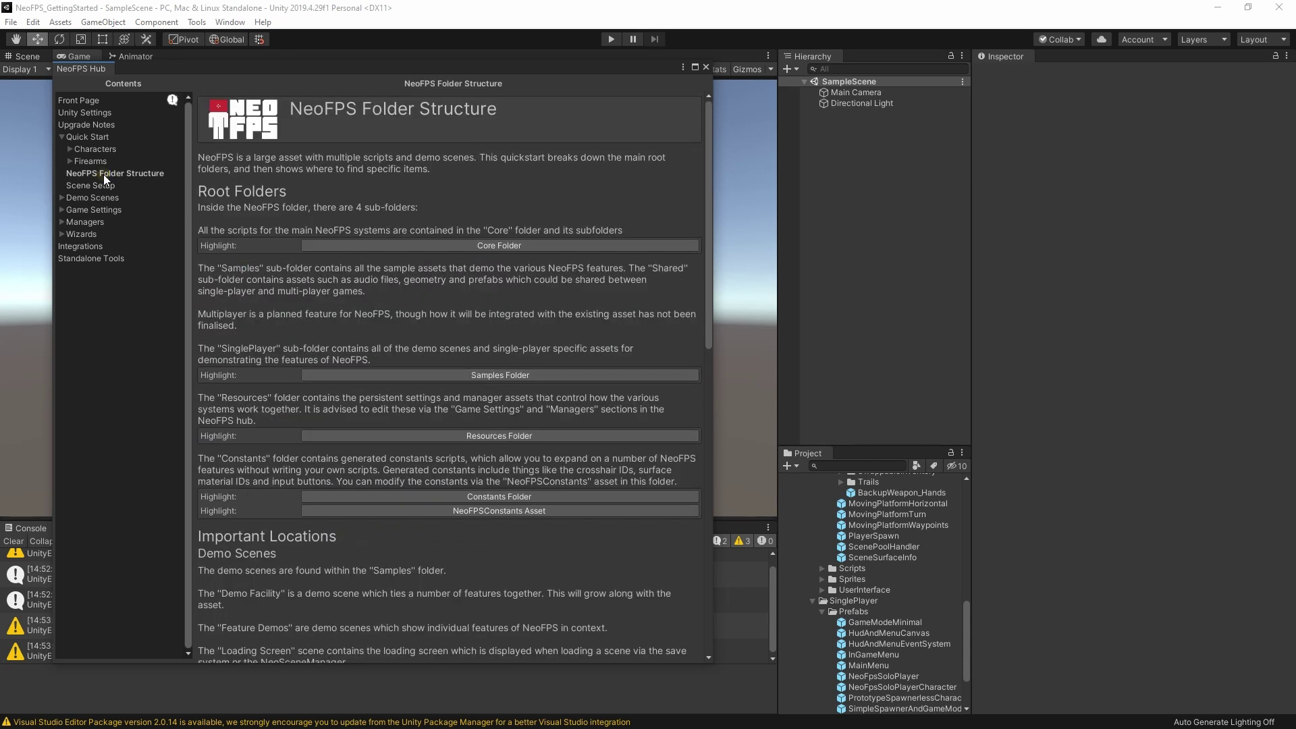
pyautogui.click(70, 148)
pyautogui.click(92, 162)
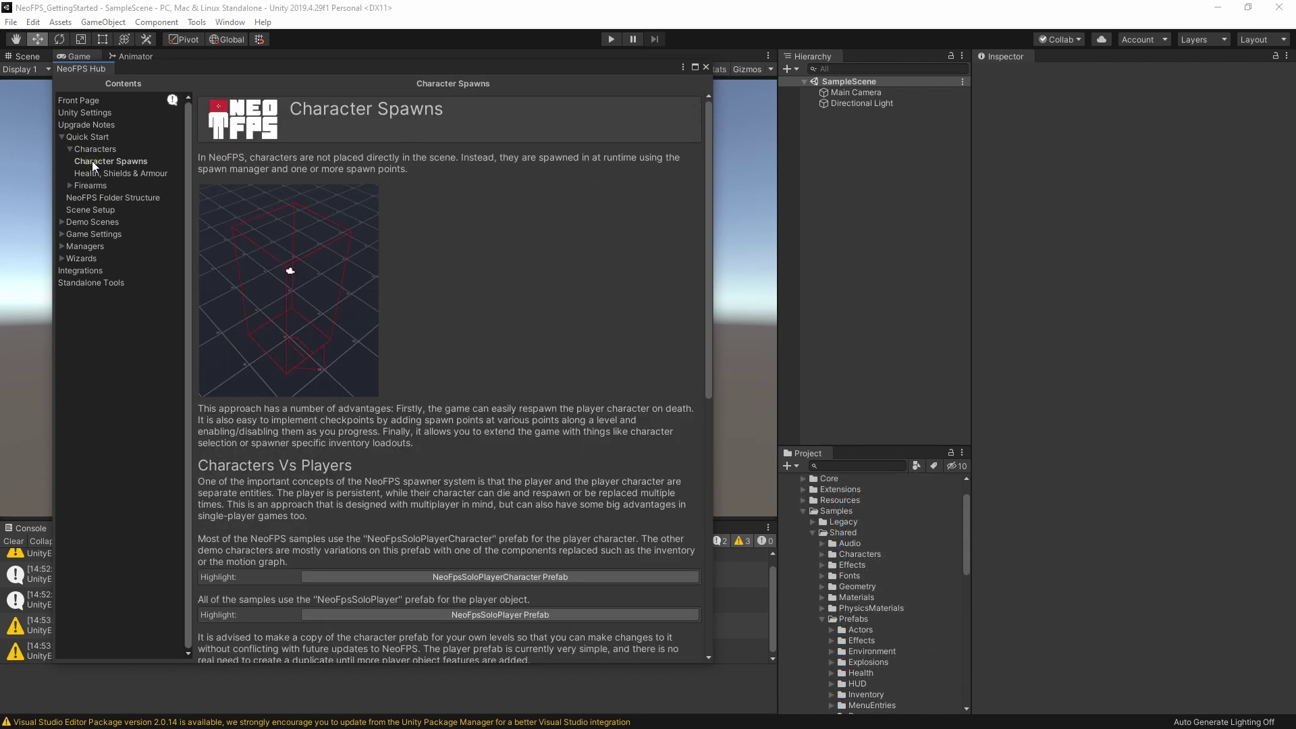
pyautogui.click(107, 173)
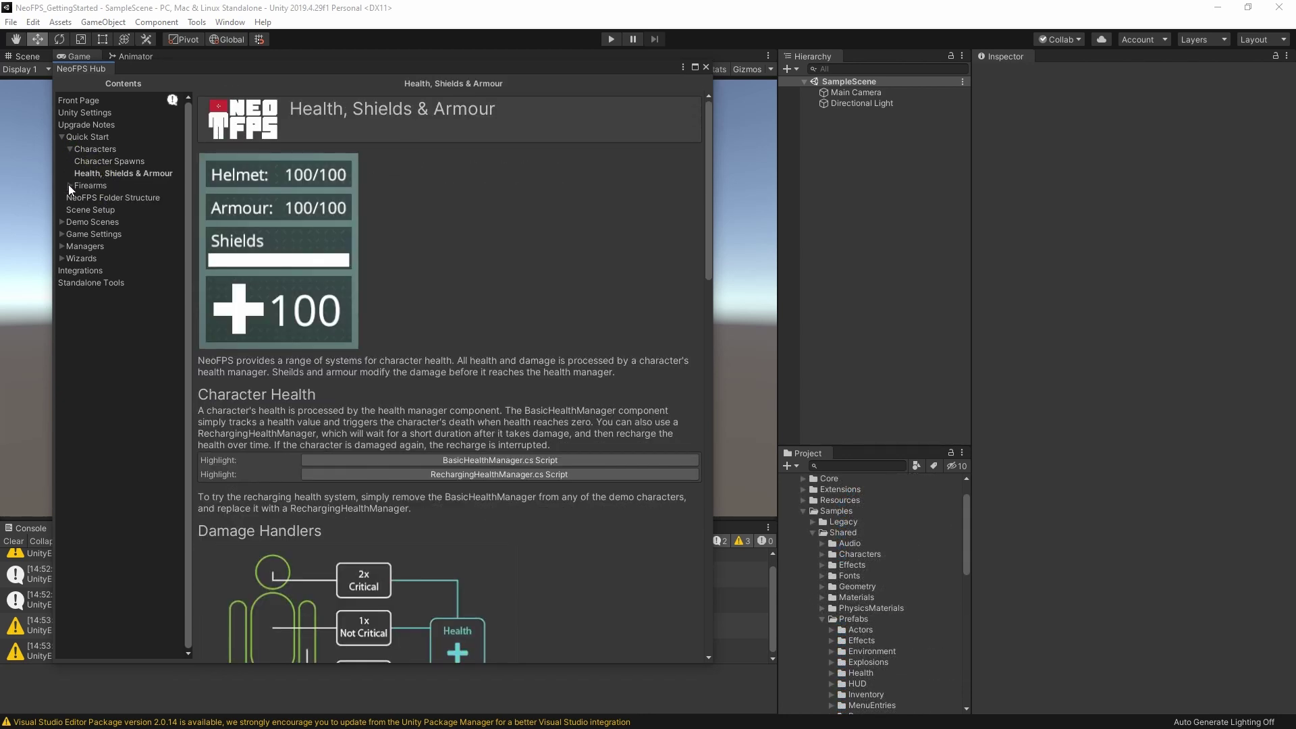
# Step: Expand Firearms and view the Muzzle Effects and Weapon Overheat pages
pyautogui.click(70, 185)
pyautogui.click(106, 197)
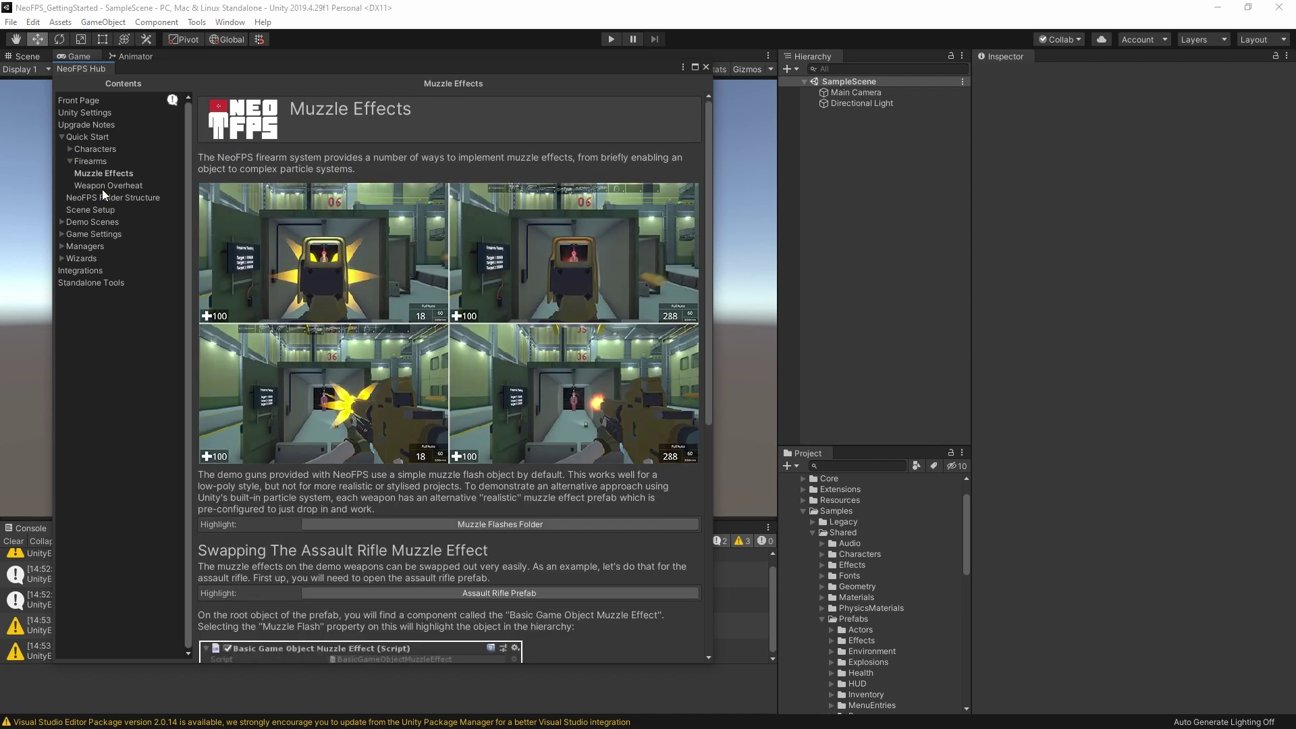
pyautogui.click(103, 185)
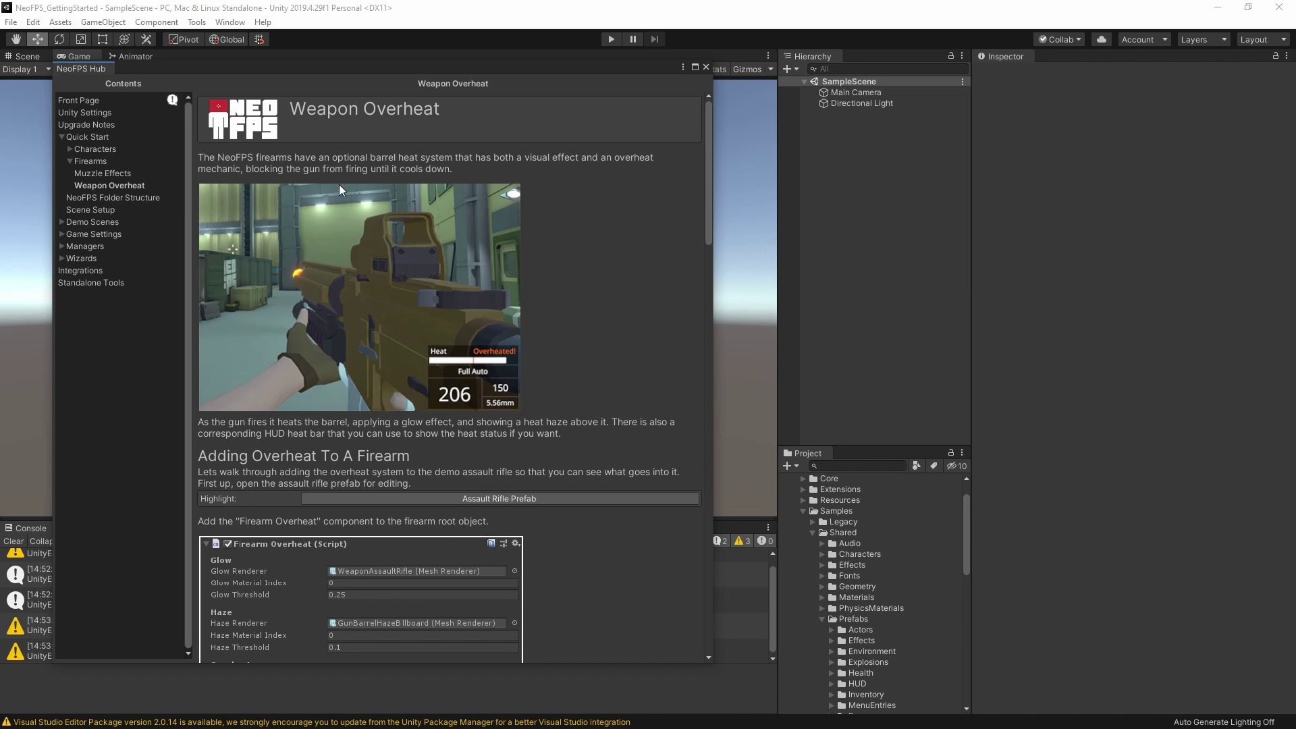
pyautogui.moveTo(433, 69); pyautogui.dragTo(484, 74)
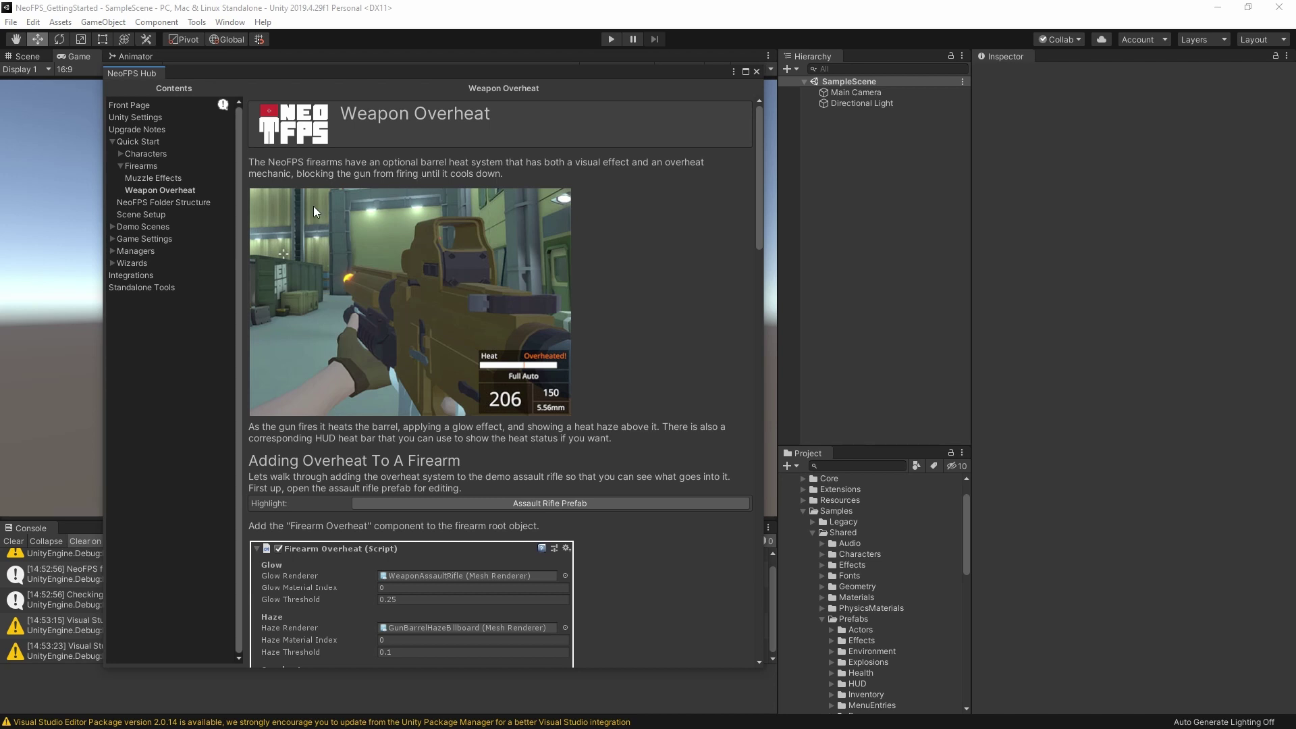
# Step: On the Demo Scenes page, locate Demo Facility in the project and load the scene
pyautogui.click(151, 229)
pyautogui.scroll(-6, 436, 289)
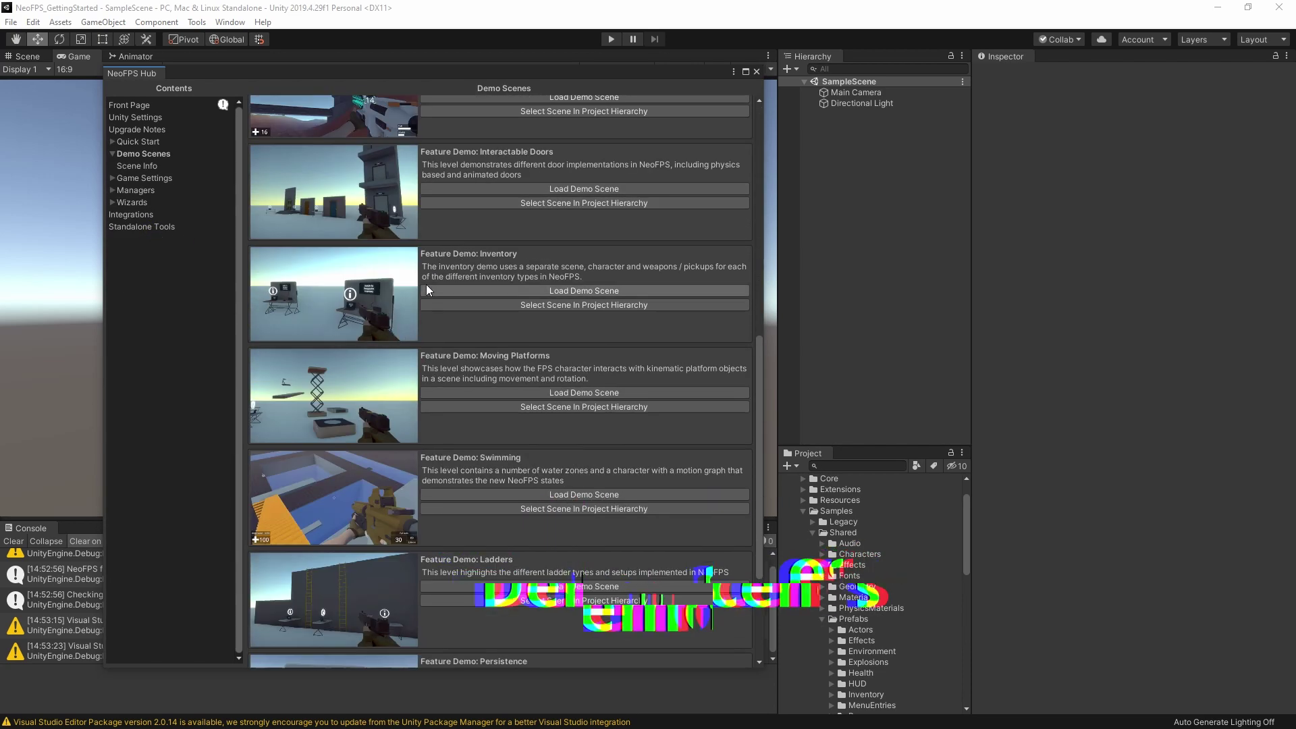
pyautogui.scroll(-3, 427, 285)
pyautogui.scroll(10, 371, 376)
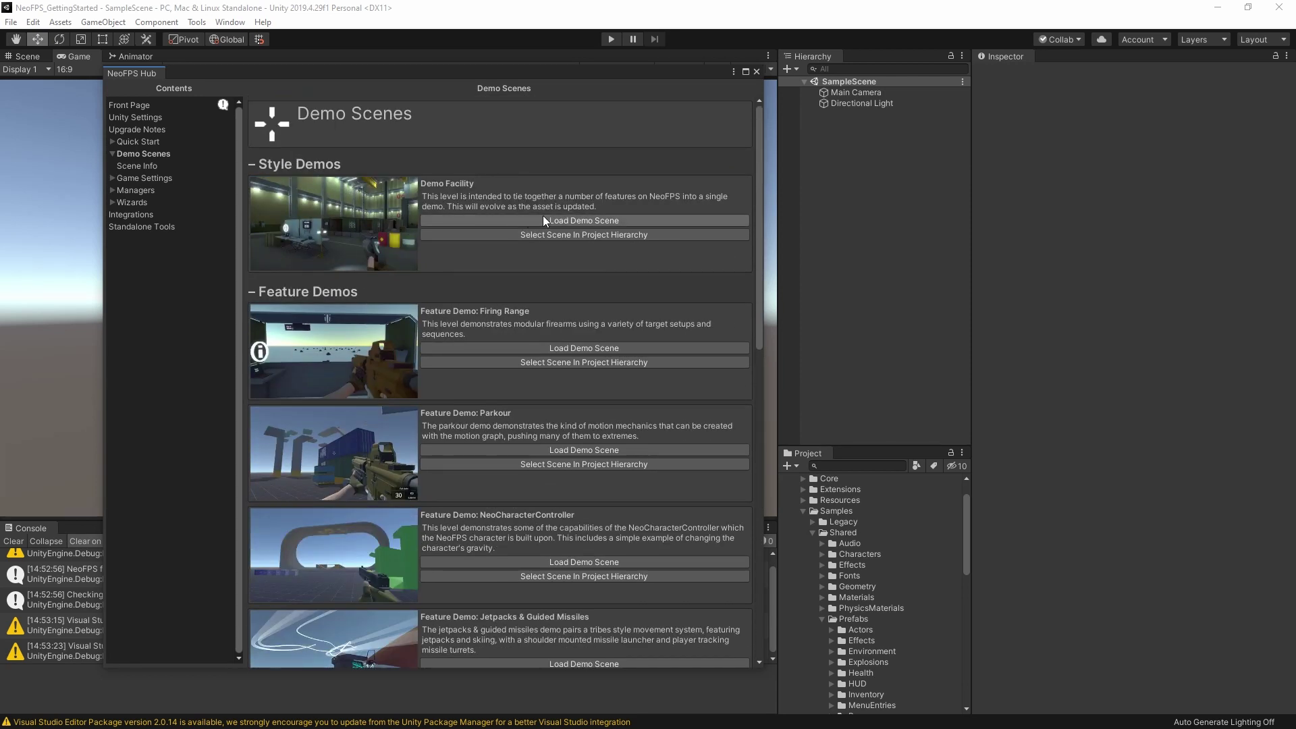
pyautogui.click(515, 235)
pyautogui.scroll(-3, 918, 638)
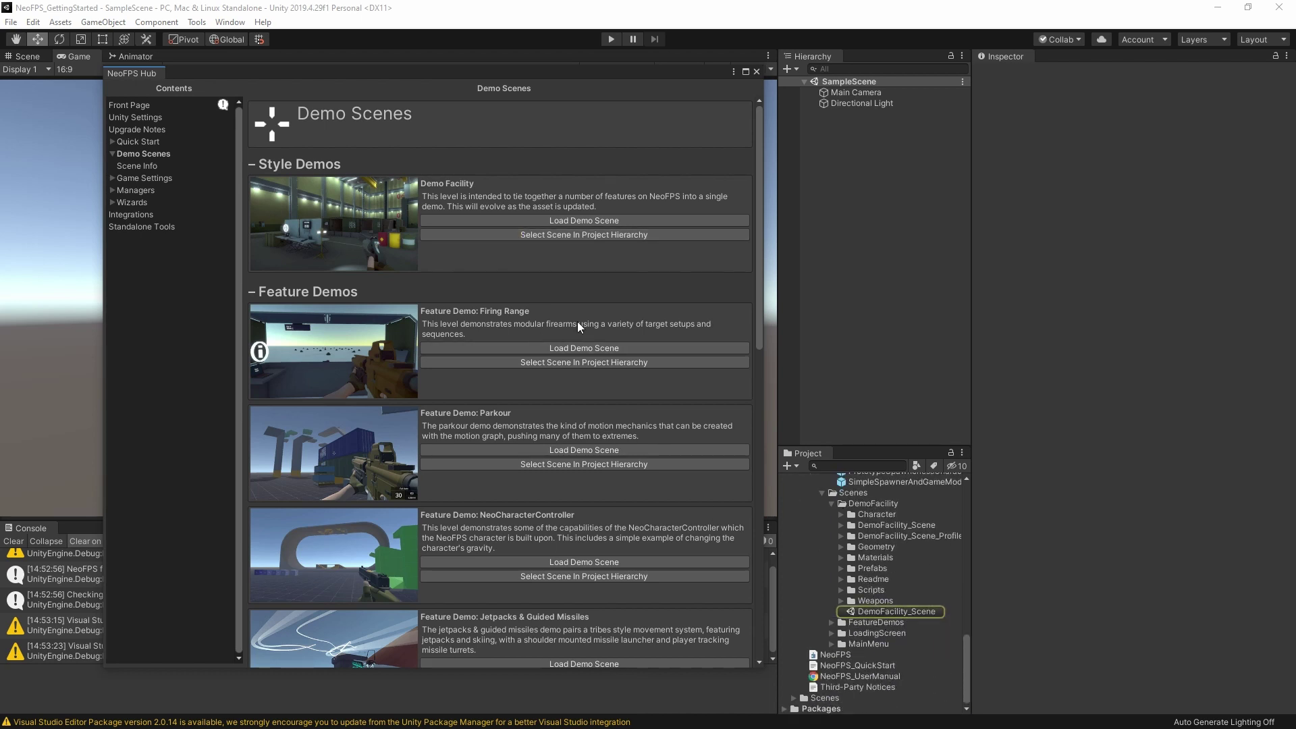
pyautogui.click(577, 218)
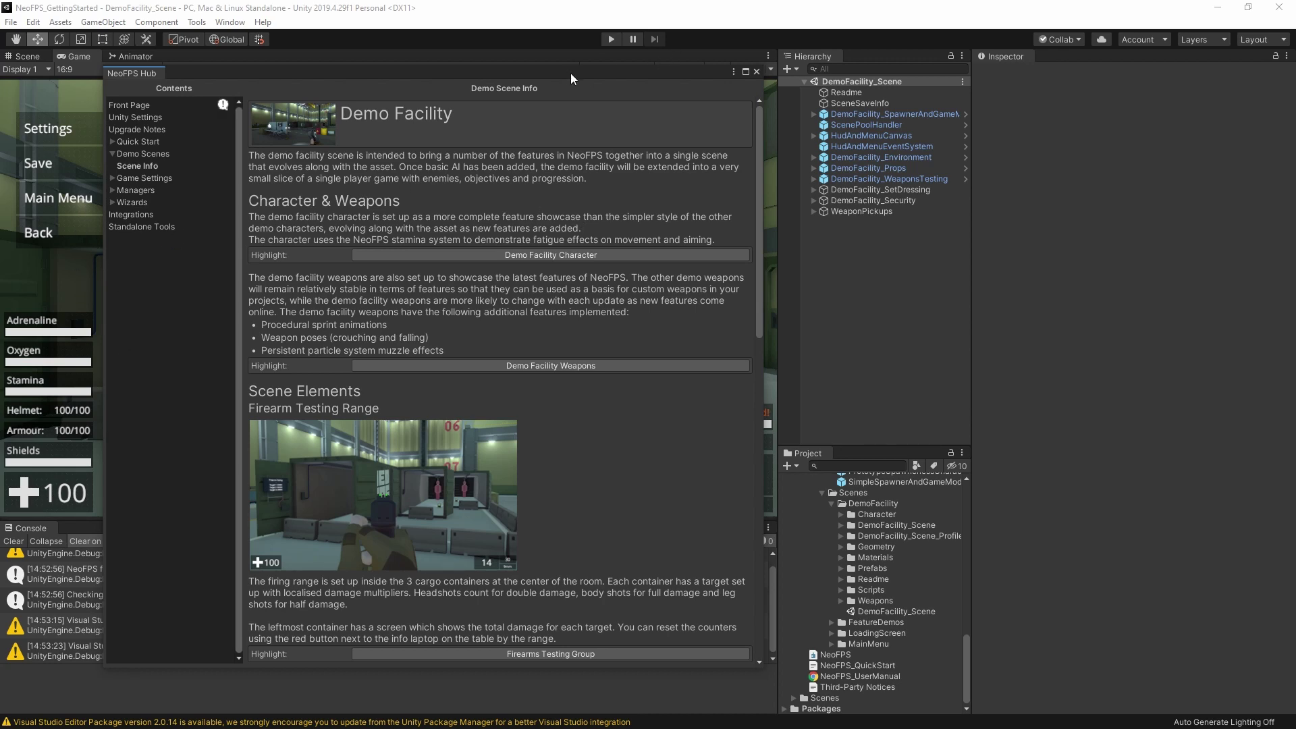
# Step: Move the Hub aside and show the Demo Facility Readme in the Inspector
pyautogui.moveTo(569, 73); pyautogui.dragTo(820, 64)
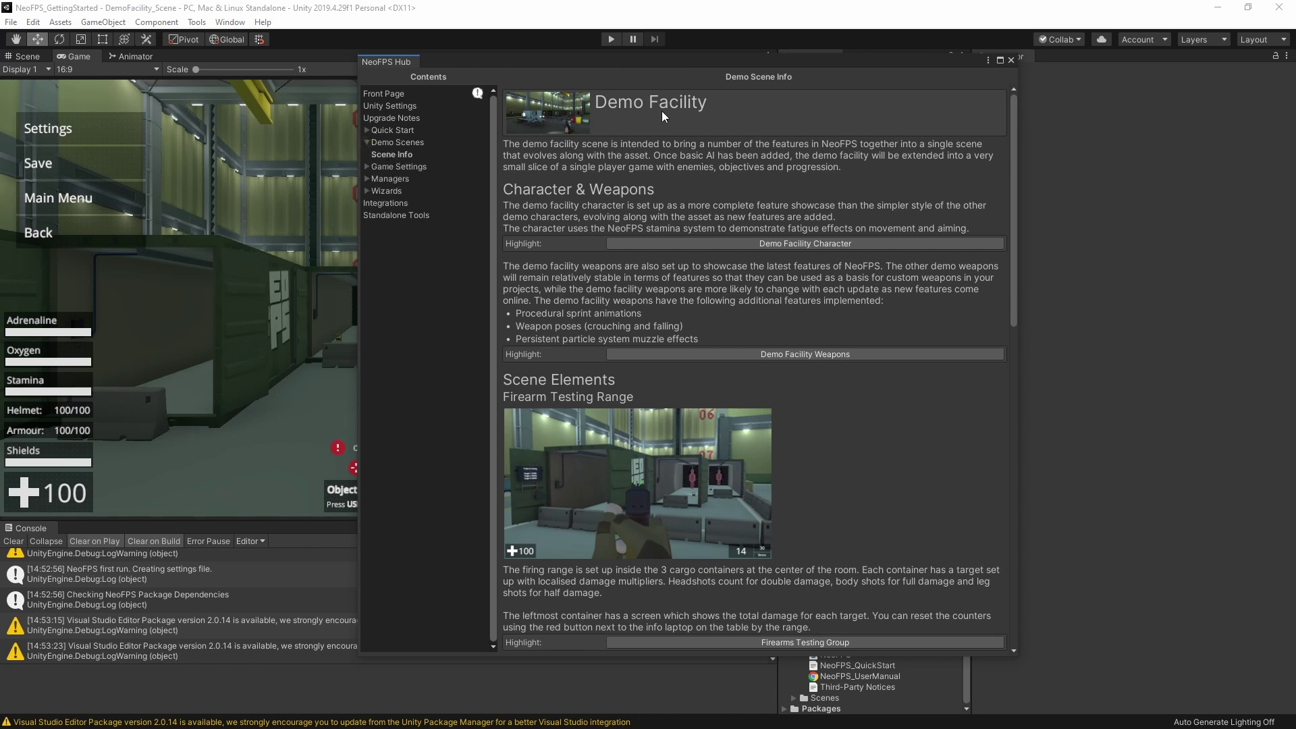
pyautogui.moveTo(758, 60); pyautogui.dragTo(530, 75)
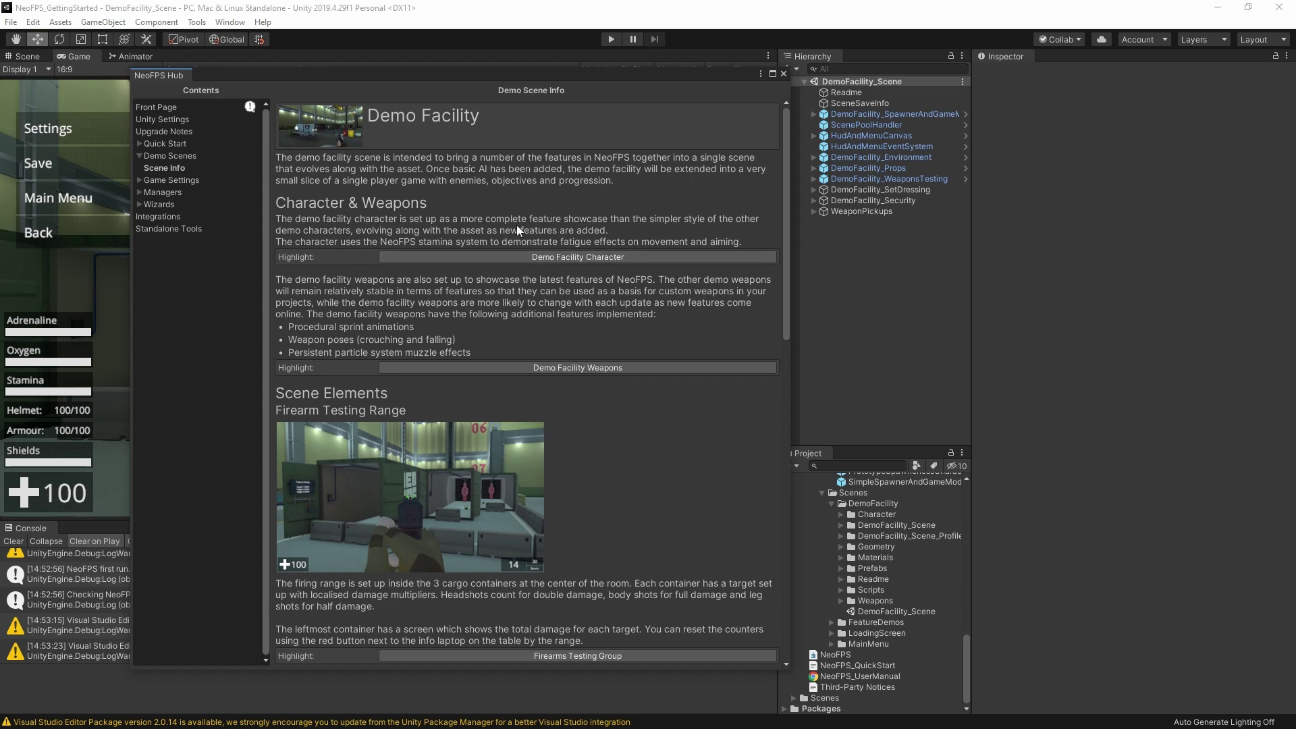
pyautogui.click(853, 92)
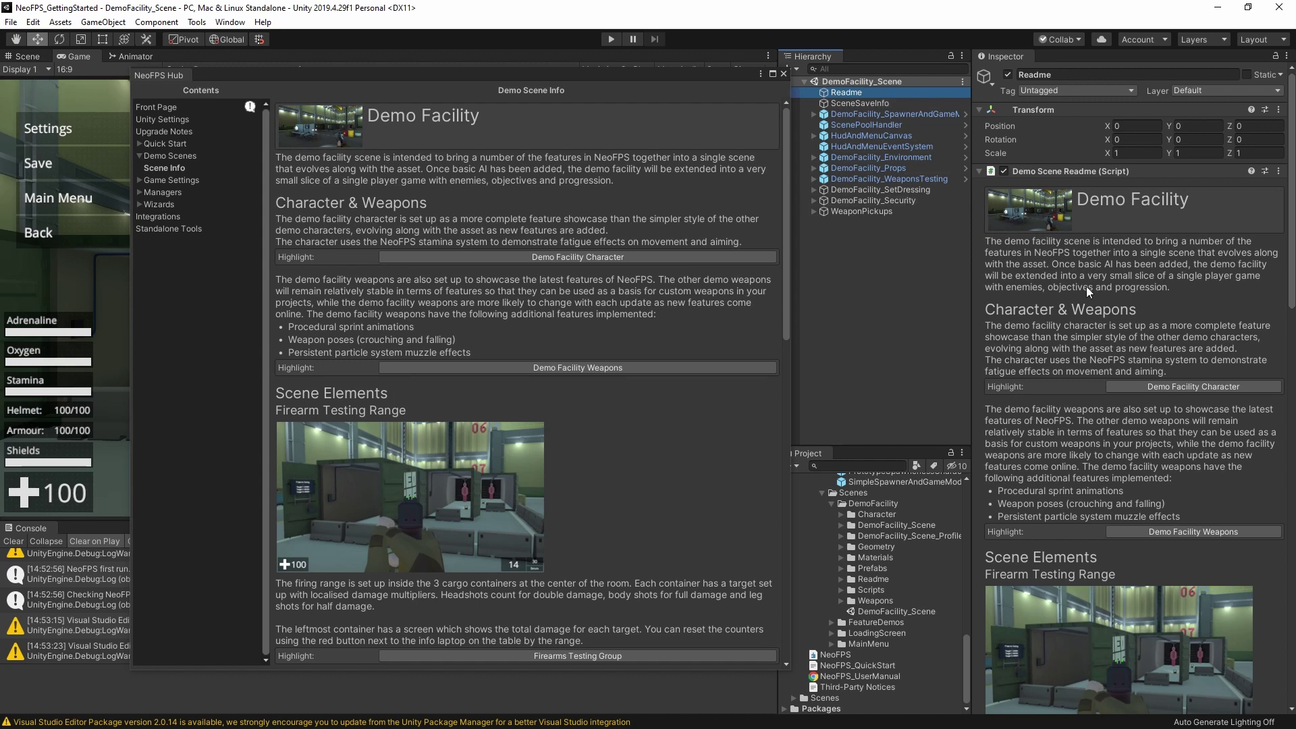
pyautogui.scroll(-3, 1103, 267)
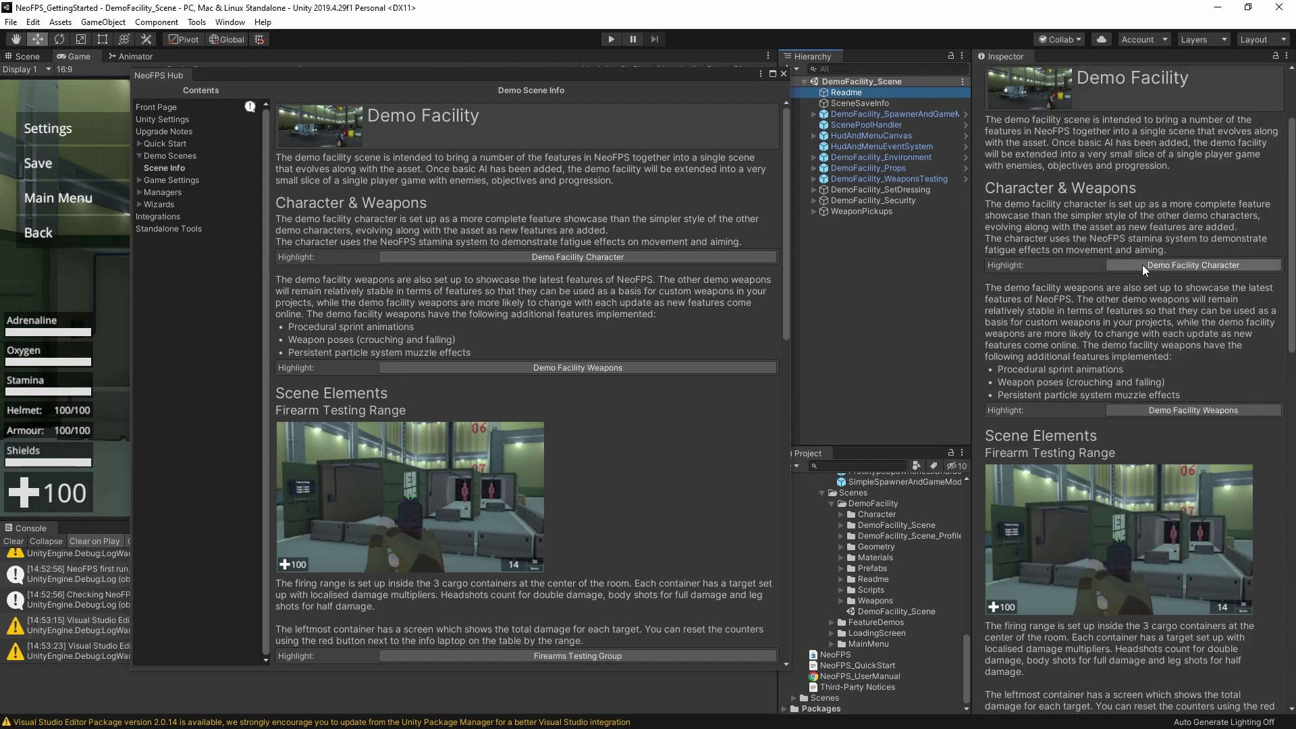
# Step: Highlight the character prefab, weapons folder and firearms testing group, then reselect Readme
pyautogui.click(1197, 265)
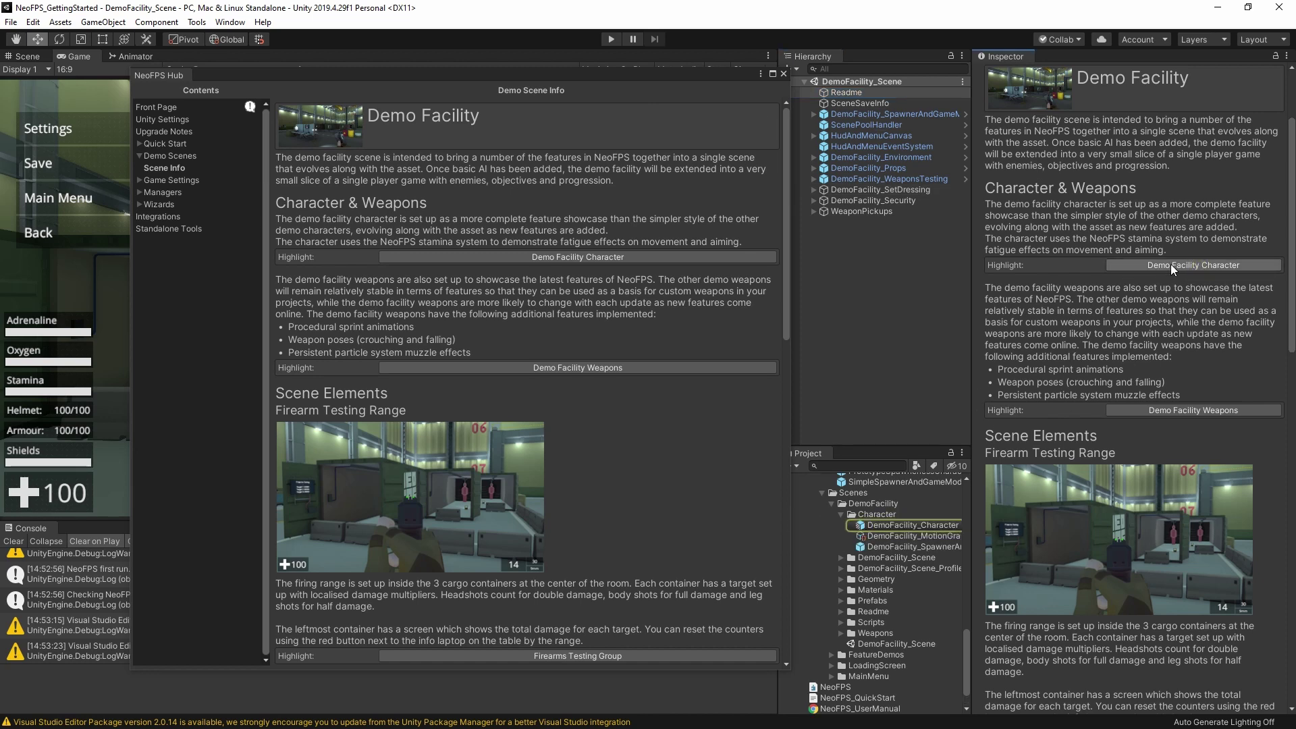
pyautogui.scroll(-3, 1148, 267)
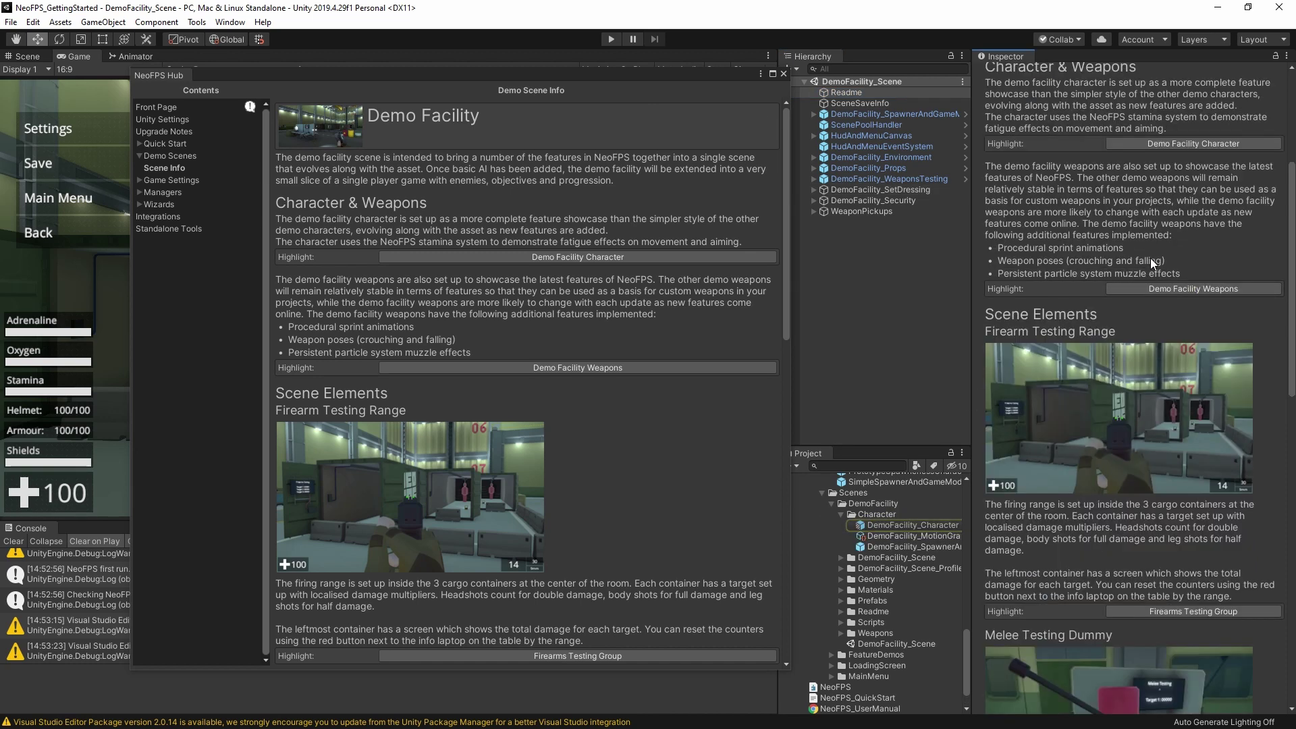
pyautogui.click(1176, 289)
pyautogui.scroll(-3, 1176, 310)
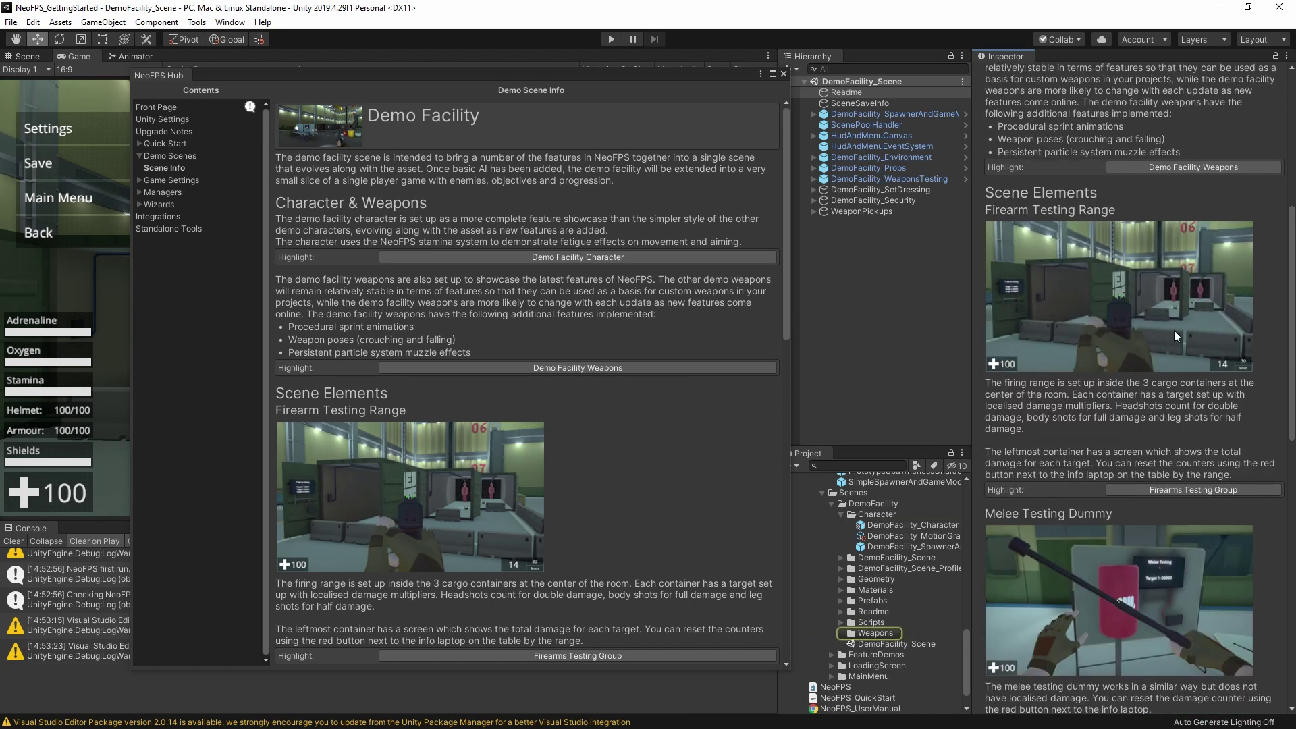
pyautogui.scroll(-3, 1157, 342)
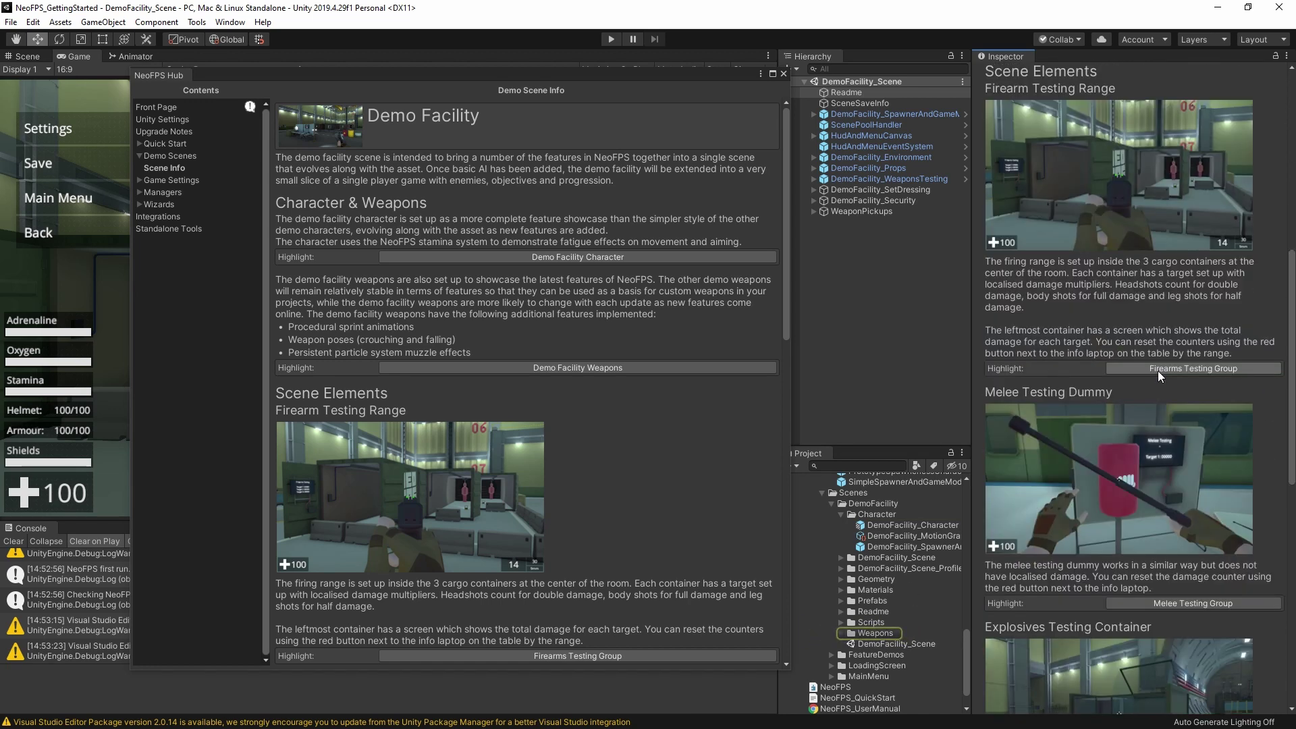
pyautogui.click(1160, 370)
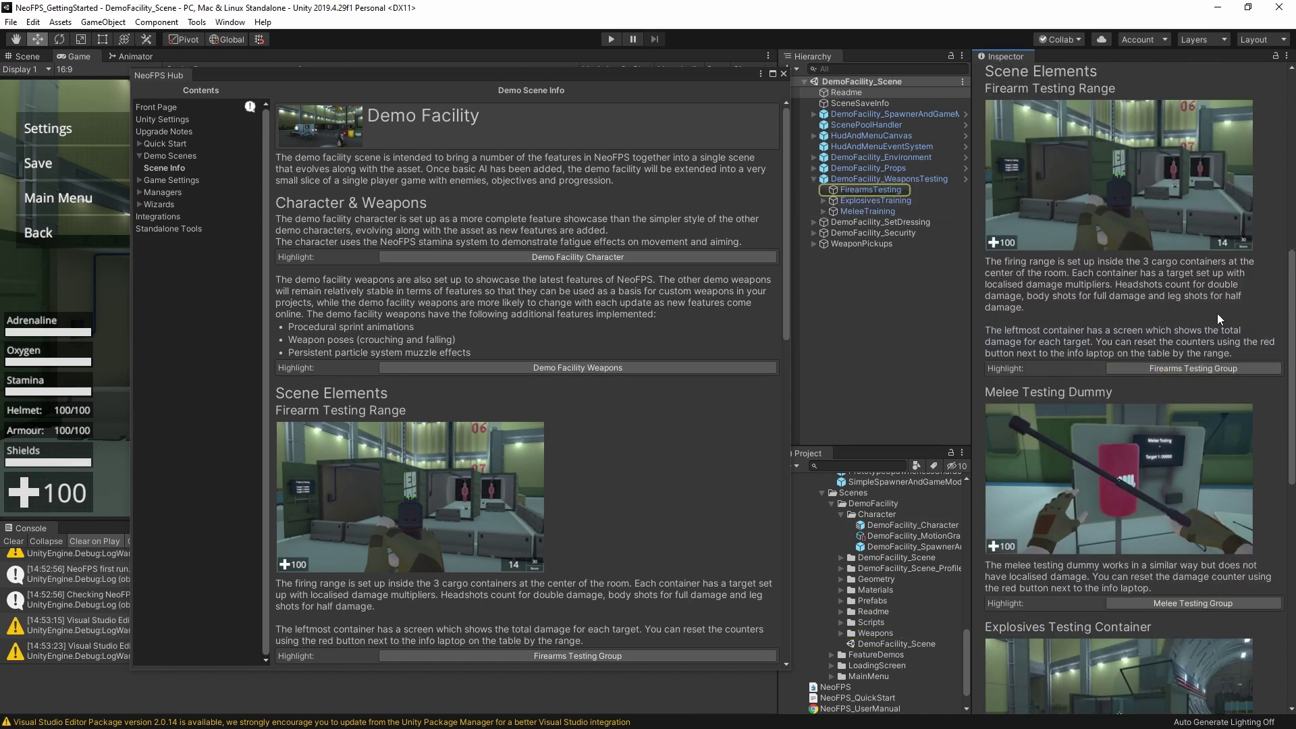
pyautogui.click(1200, 371)
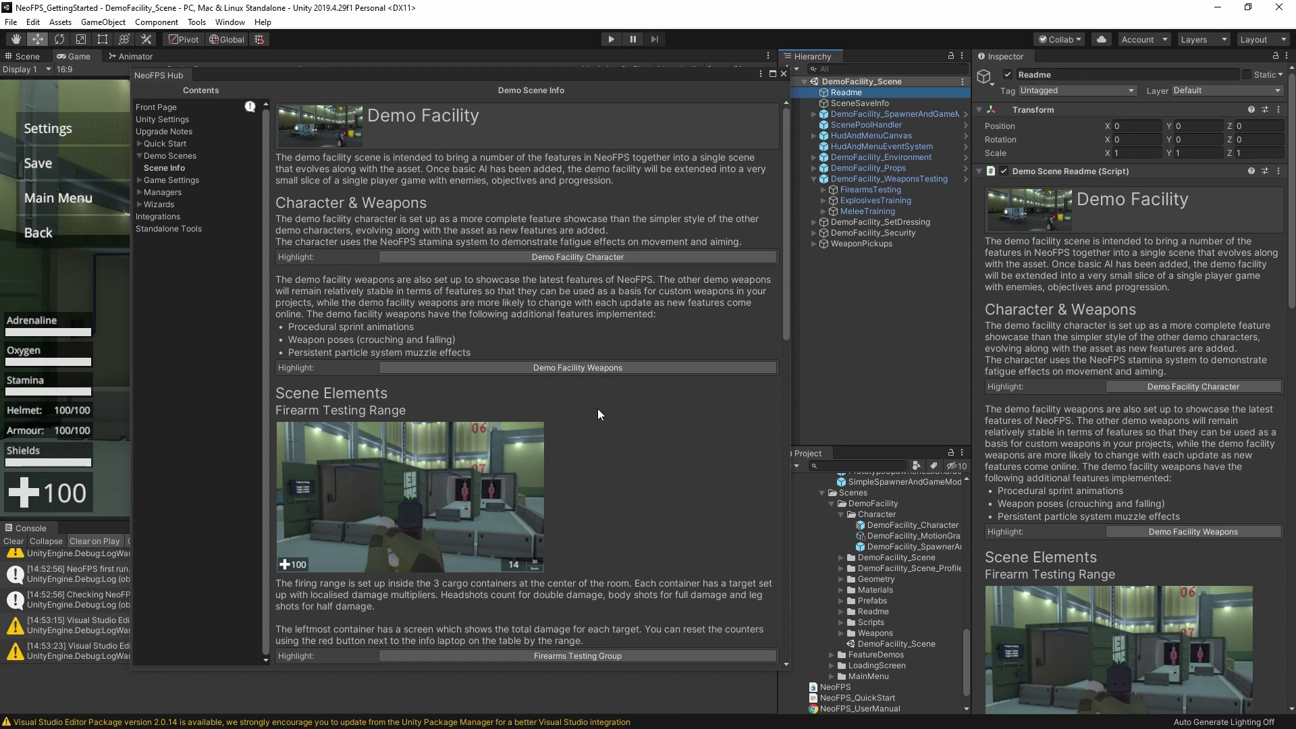
# Step: Load the FeatureDemo_Parkour scene from Demo Scenes and view its Readme scene info
pyautogui.click(168, 156)
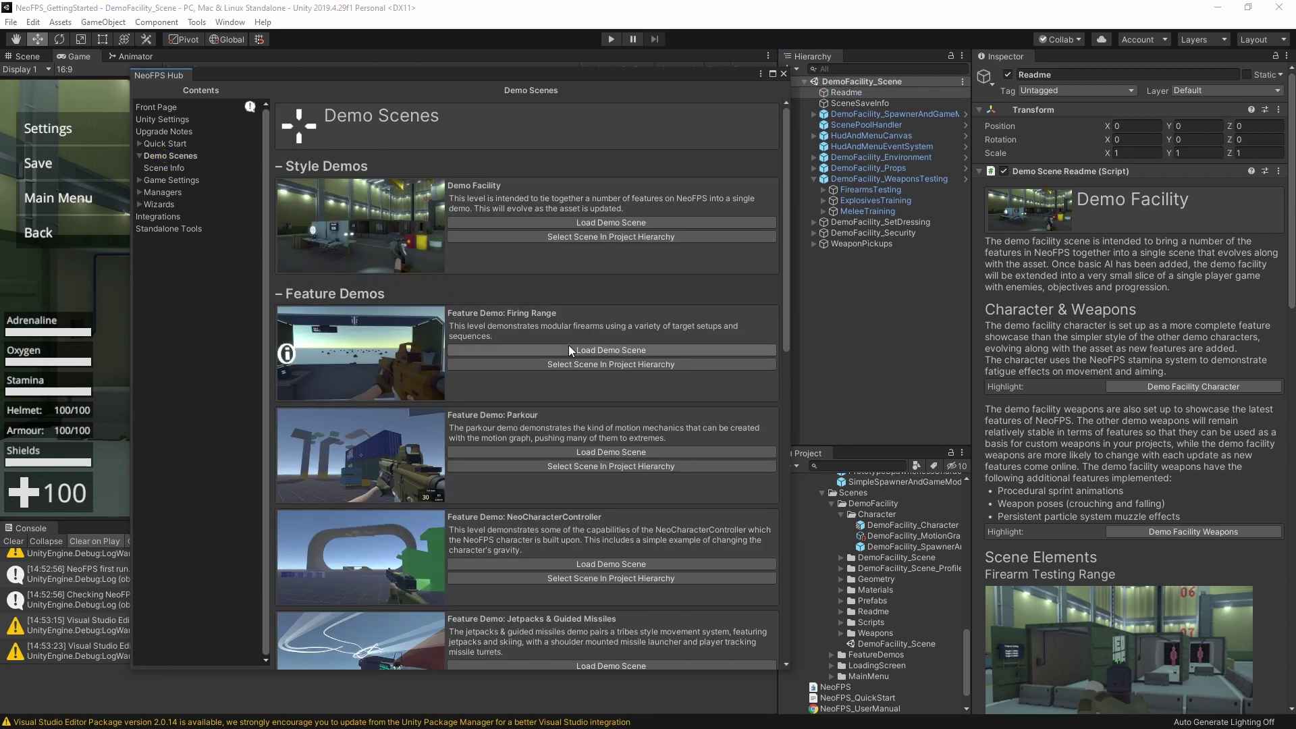
pyautogui.click(564, 451)
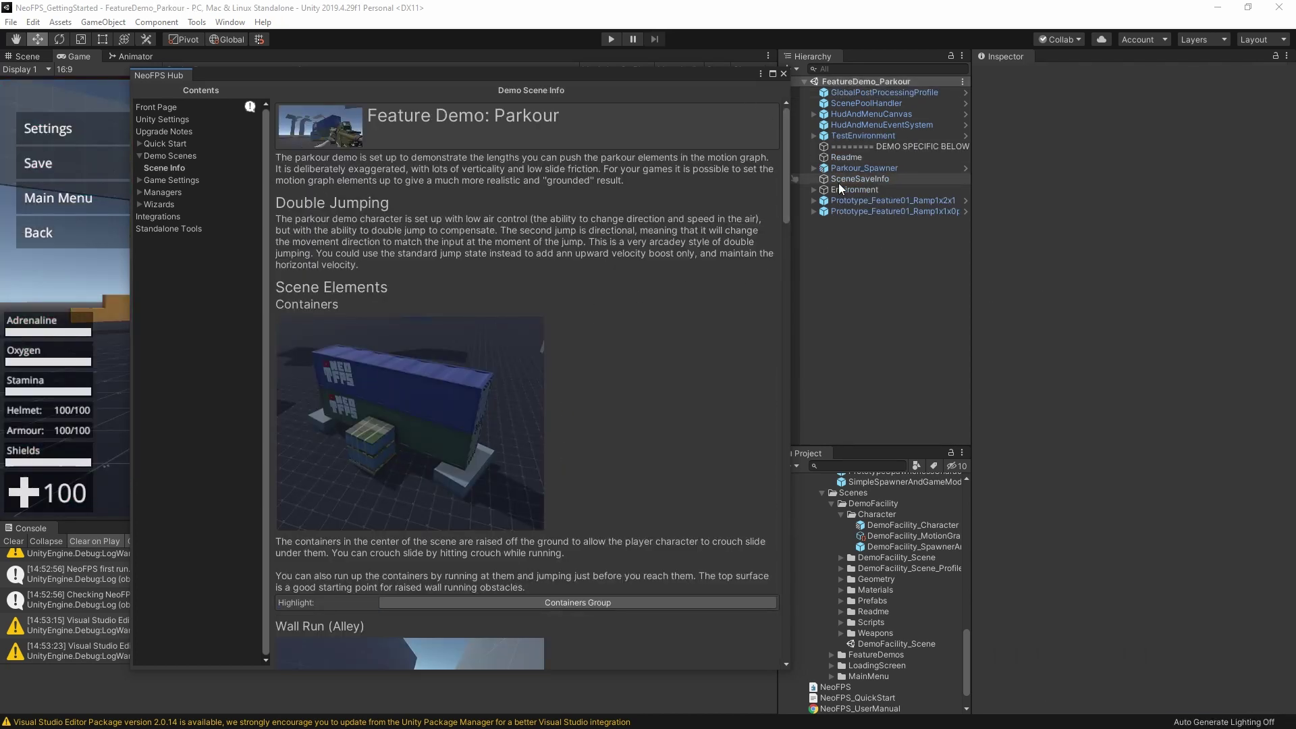
pyautogui.click(847, 157)
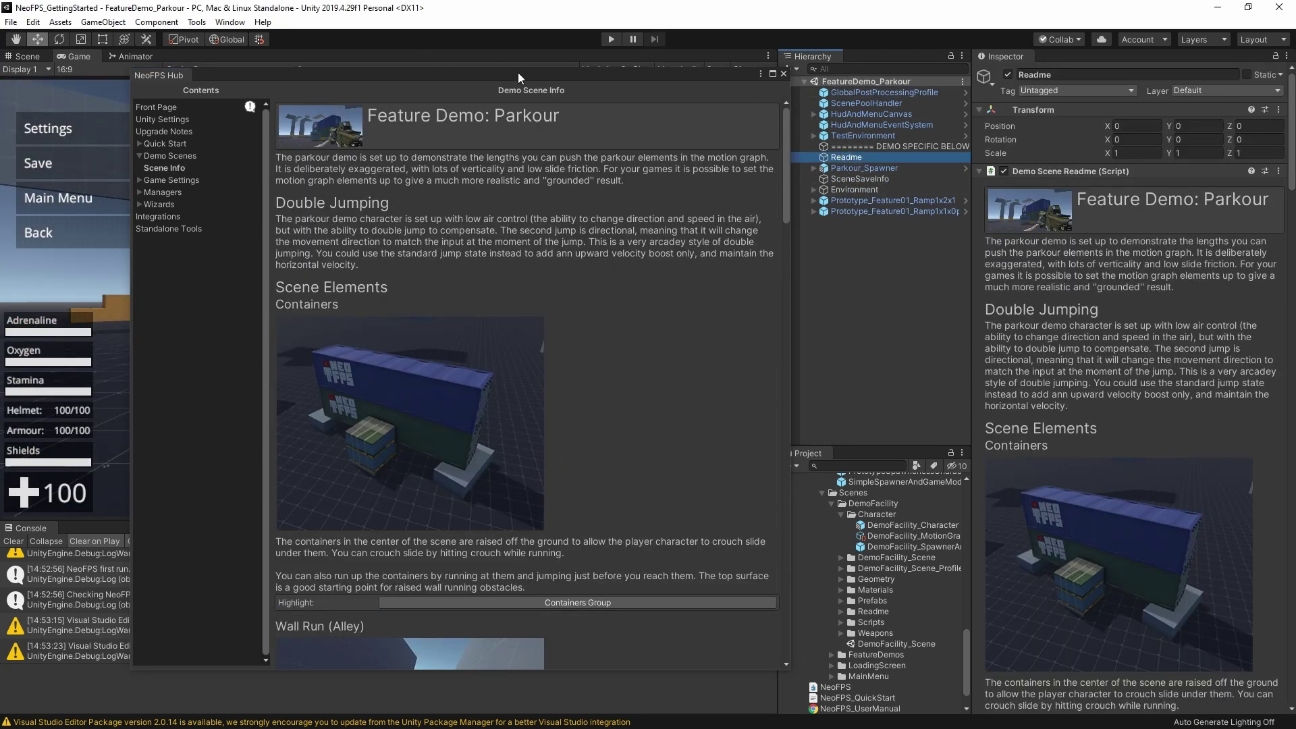
pyautogui.scroll(-3, 569, 298)
pyautogui.scroll(-12, 572, 307)
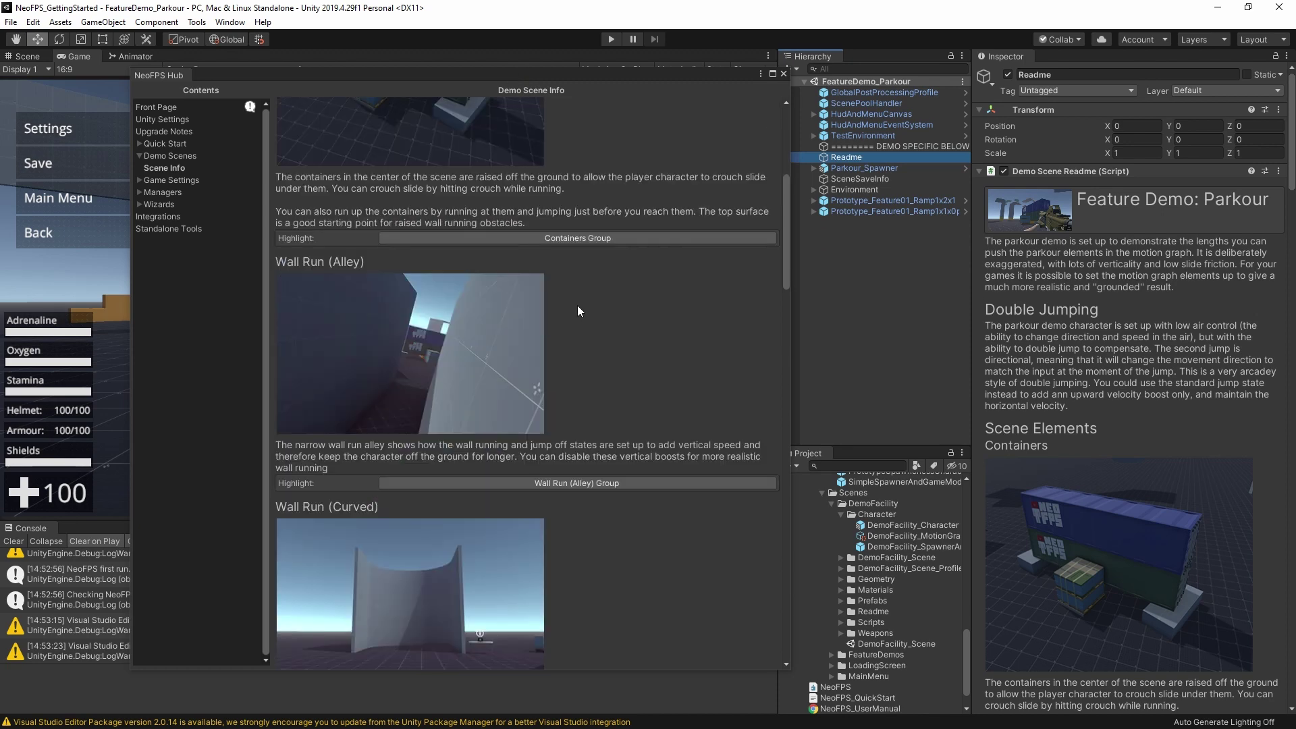
pyautogui.scroll(4, 581, 300)
pyautogui.scroll(11, 585, 303)
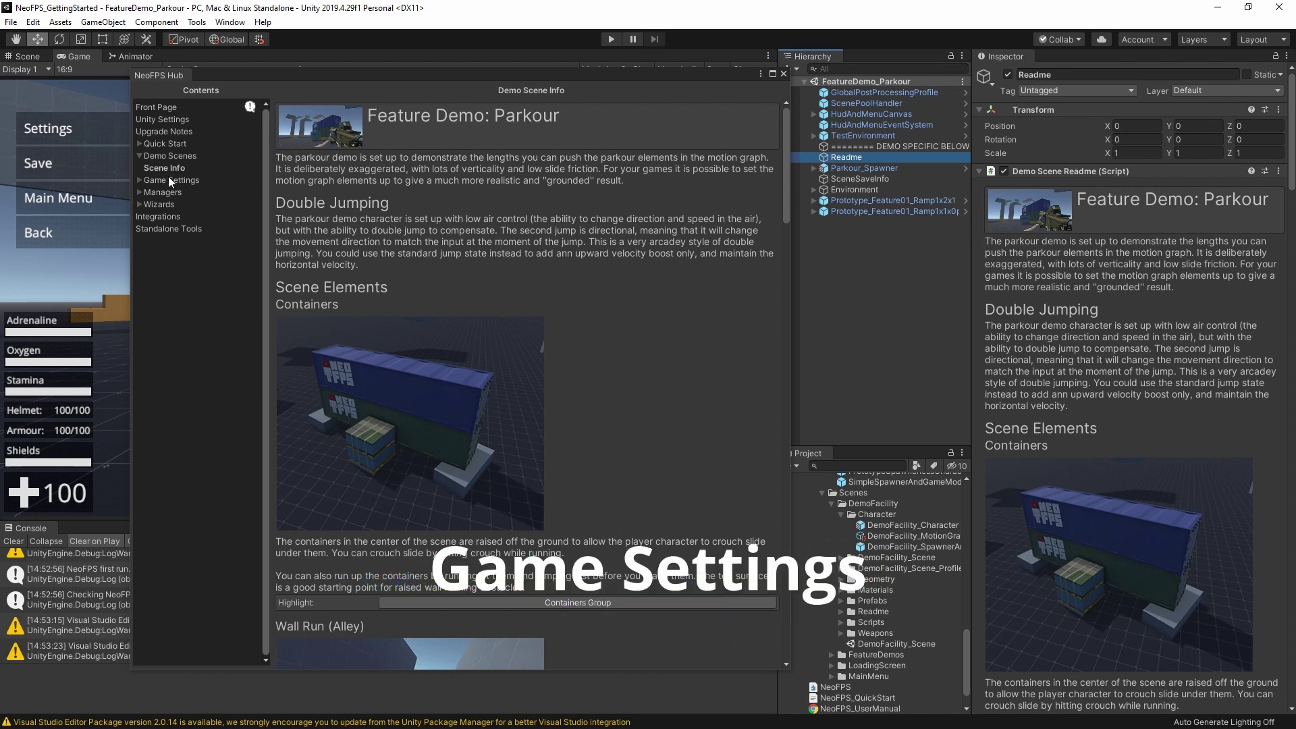
# Step: Show the Gameplay Settings page (Head Bob 0.25) and drag the Hub right to reveal the game
pyautogui.click(160, 178)
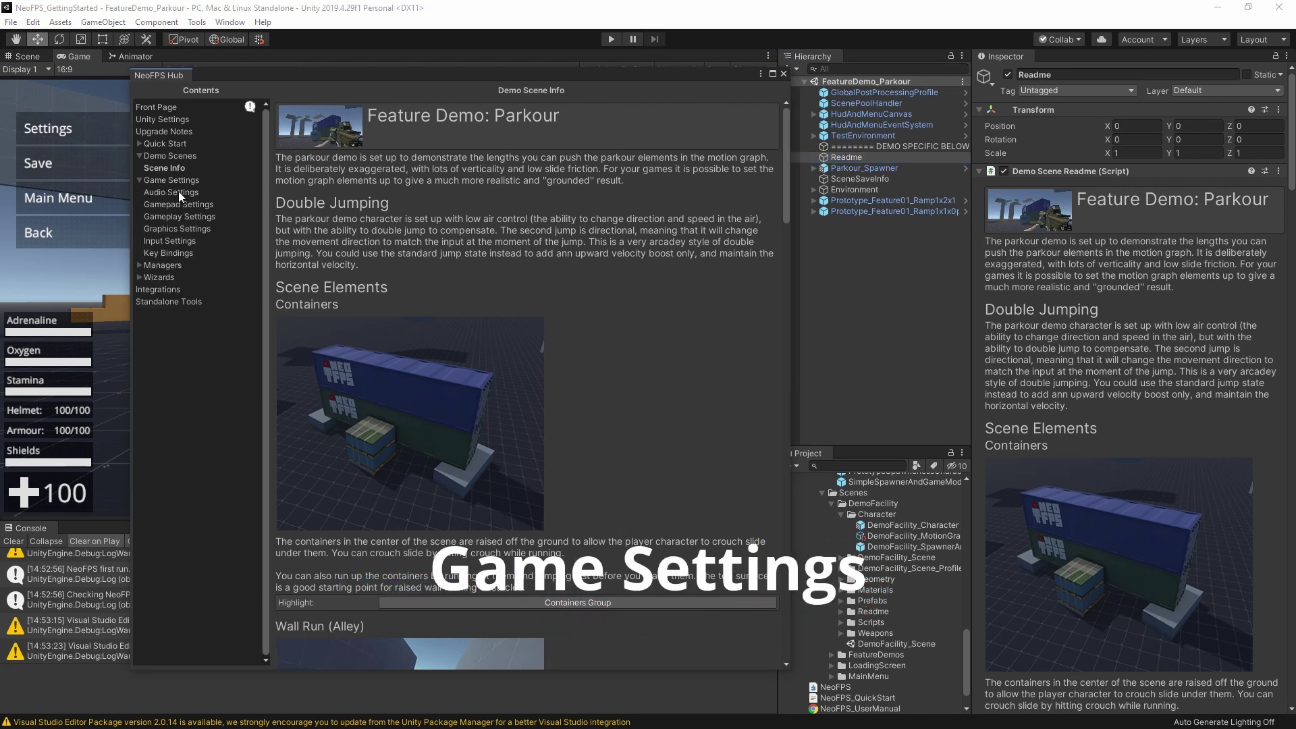
pyautogui.click(176, 204)
pyautogui.click(176, 201)
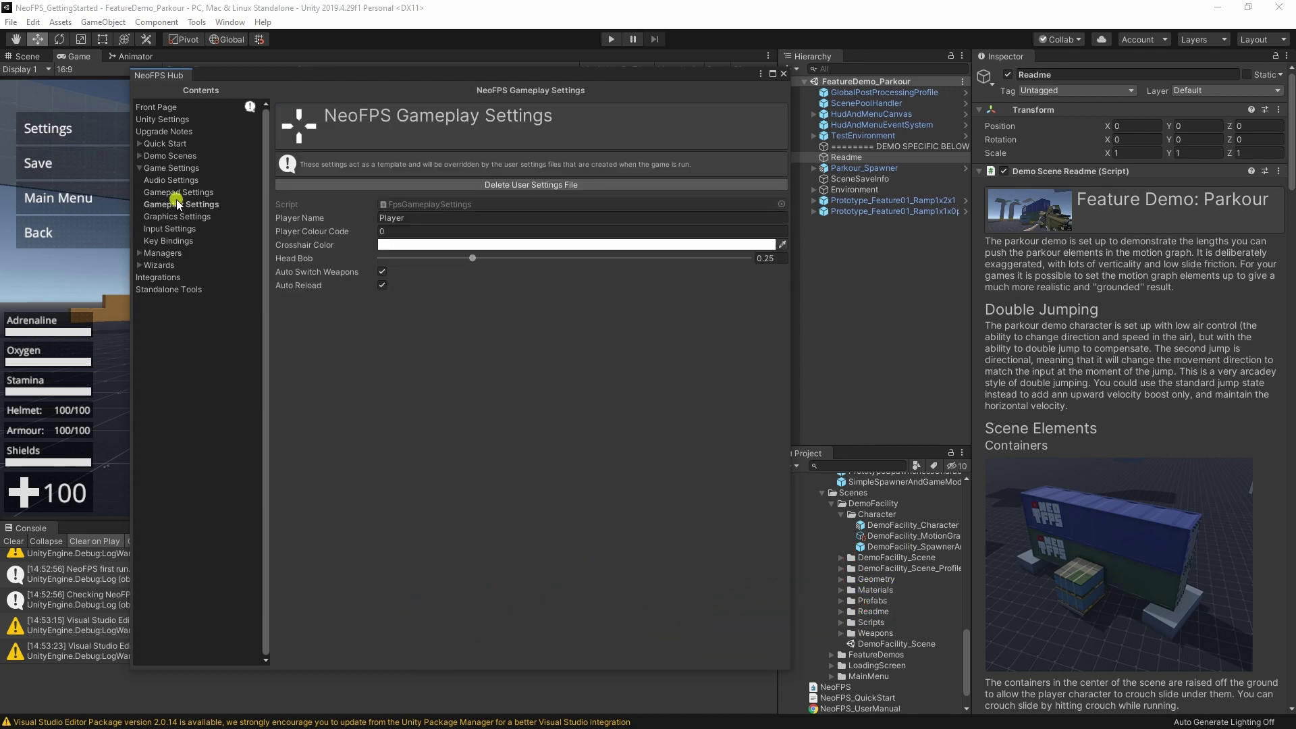
pyautogui.moveTo(402, 77); pyautogui.dragTo(716, 60)
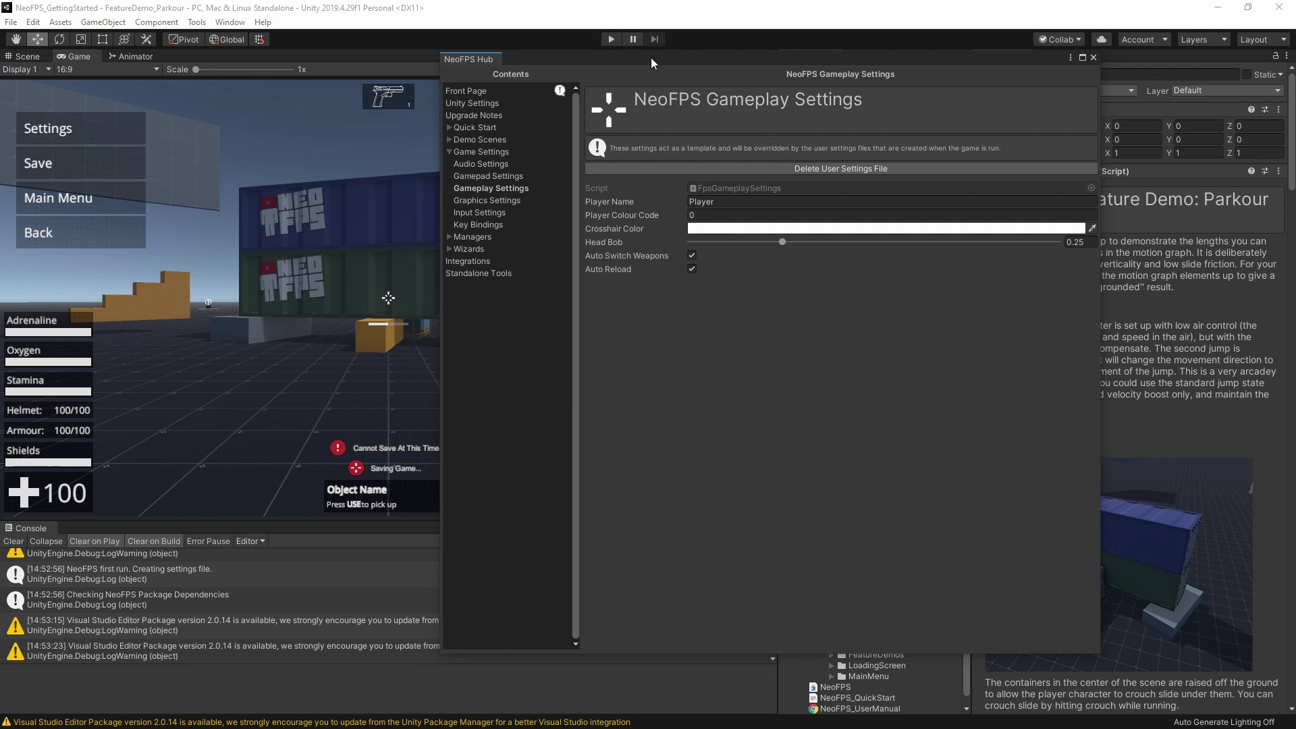
pyautogui.moveTo(653, 62); pyautogui.dragTo(664, 70)
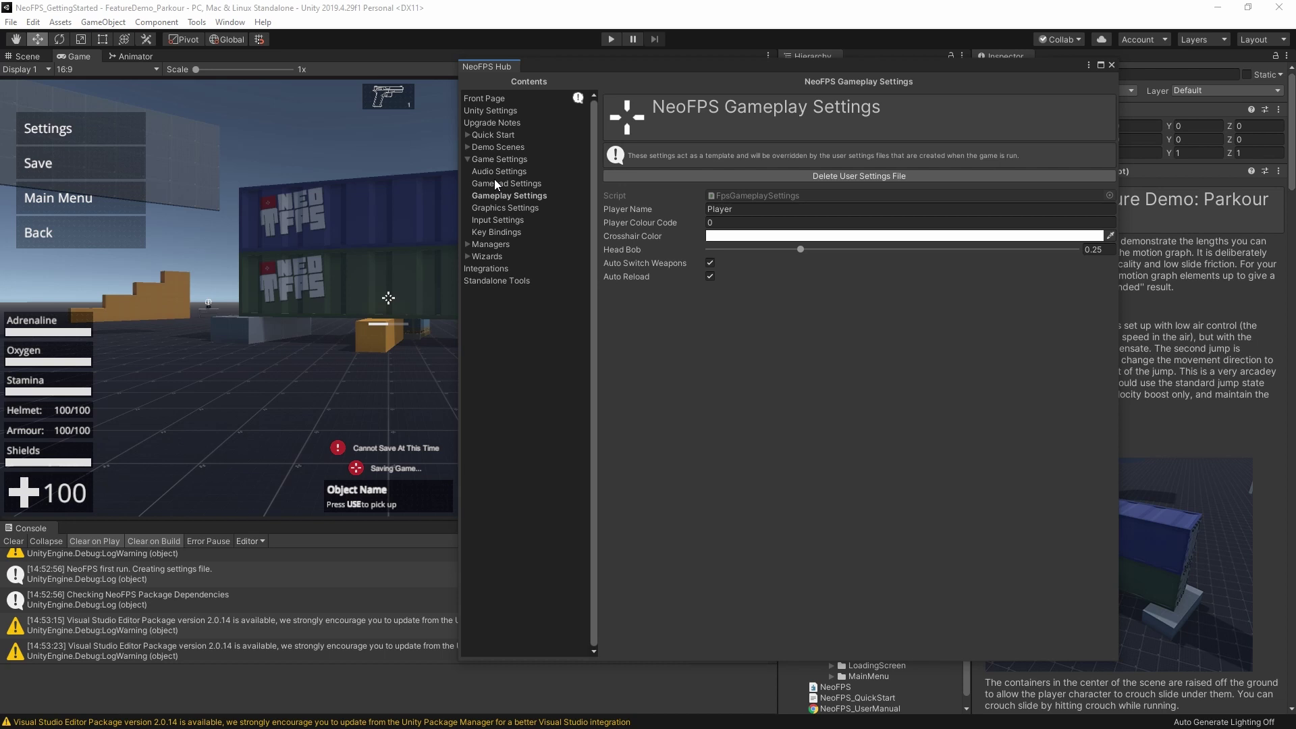
# Step: Set Master Volume to 0.5 in Audio Settings, then view Graphics Settings' field-of-view values
pyautogui.click(514, 181)
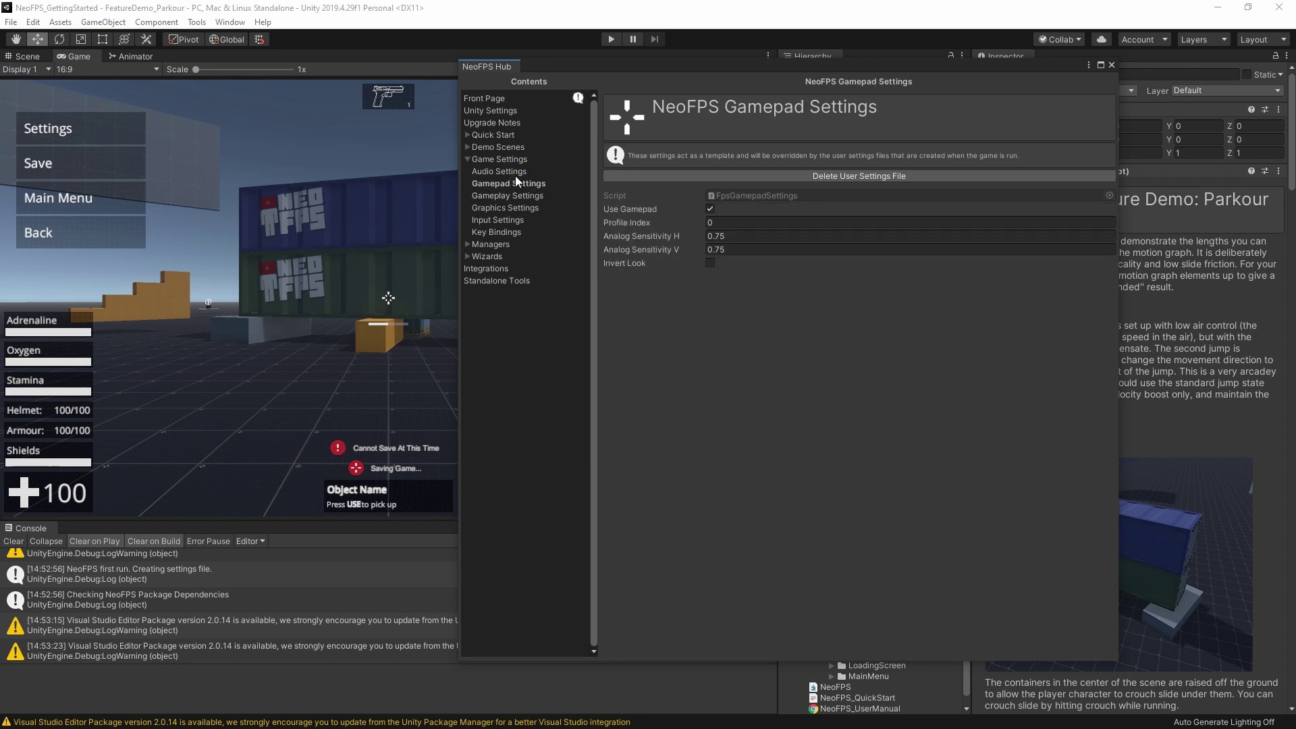
pyautogui.click(508, 170)
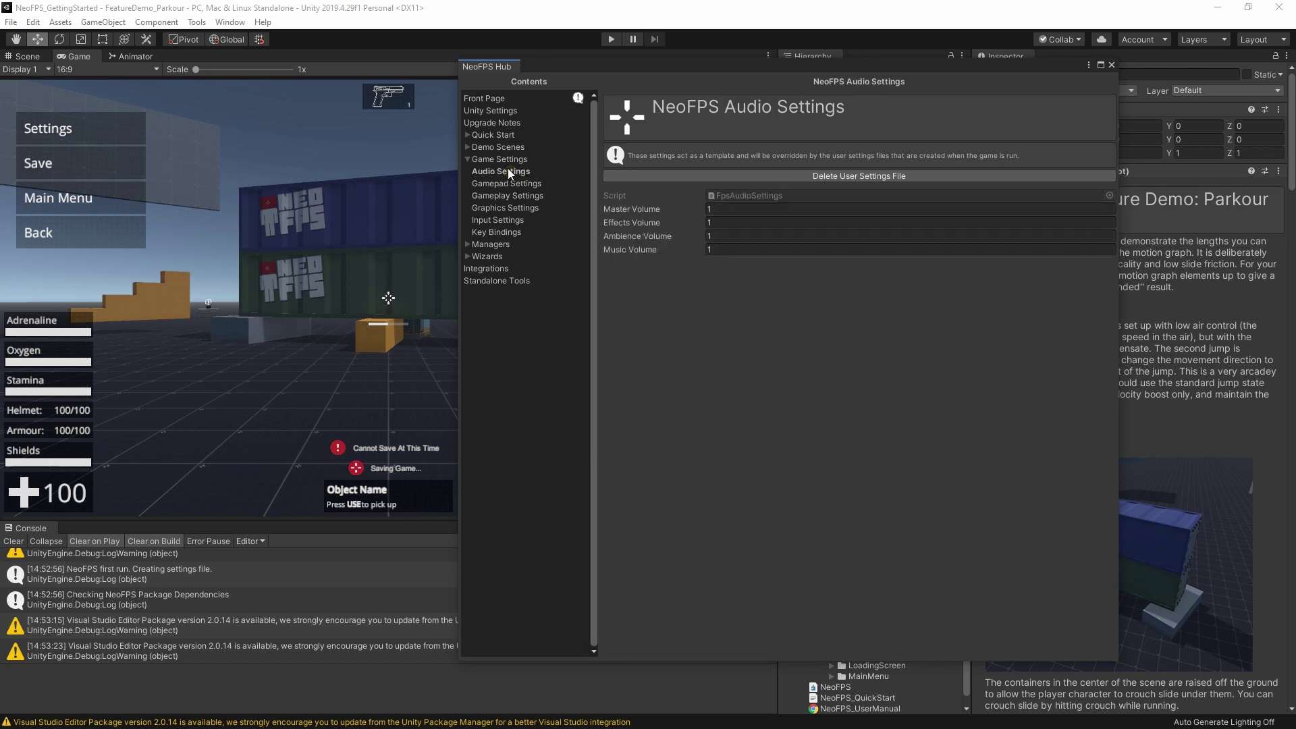
pyautogui.click(730, 209)
pyautogui.write('0.5')
pyautogui.click(857, 176)
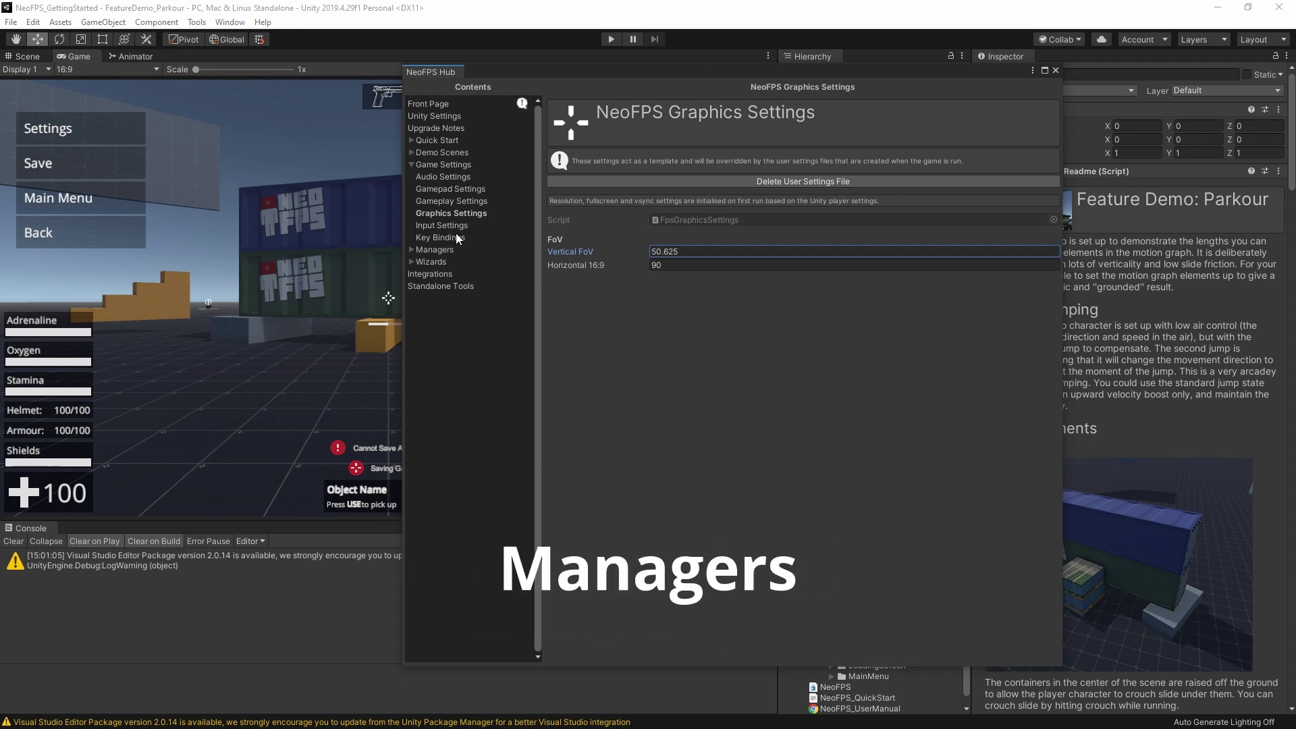
# Step: Collapse Game Settings and show the Audio Manager's mixer groups, volume keys and pooled sources
pyautogui.click(442, 249)
pyautogui.click(444, 164)
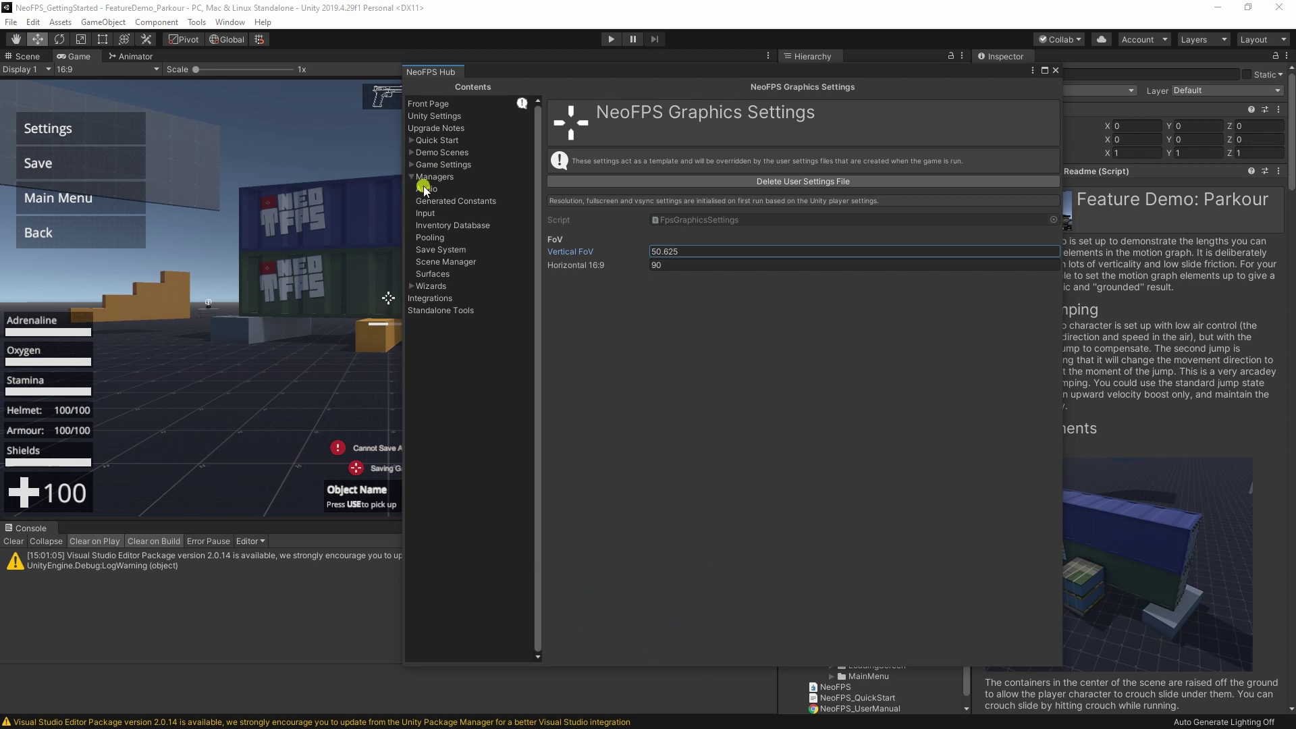
pyautogui.click(427, 189)
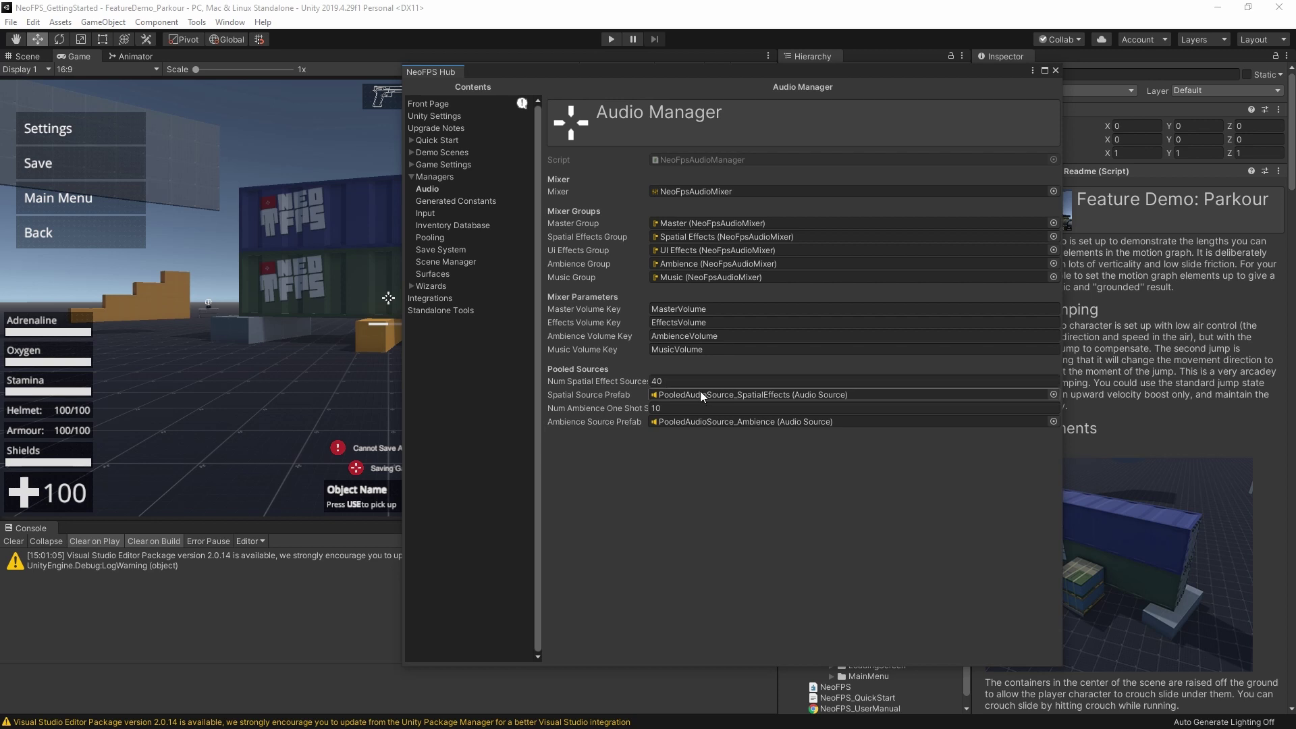
# Step: Keep Qwerty as the Input Manager's default keyboard layout and run the Parkour demo in Play mode
pyautogui.click(375, 200)
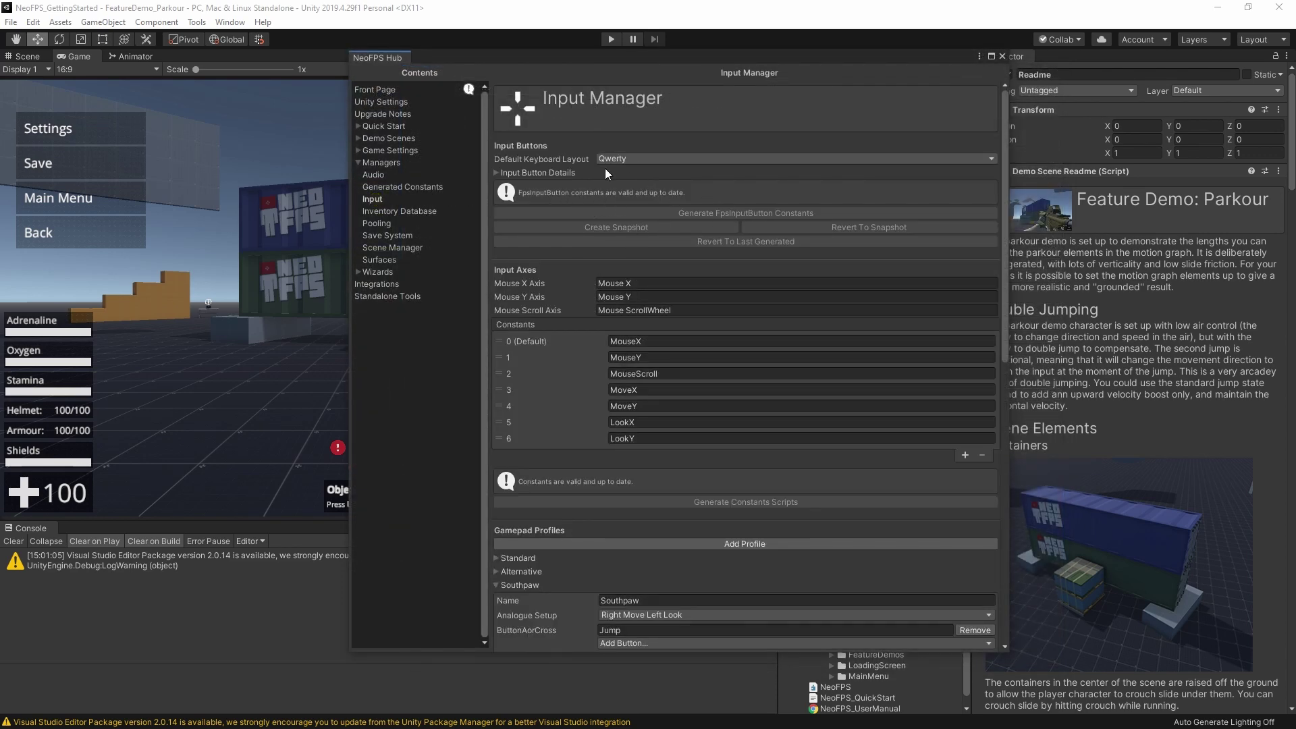
pyautogui.click(642, 159)
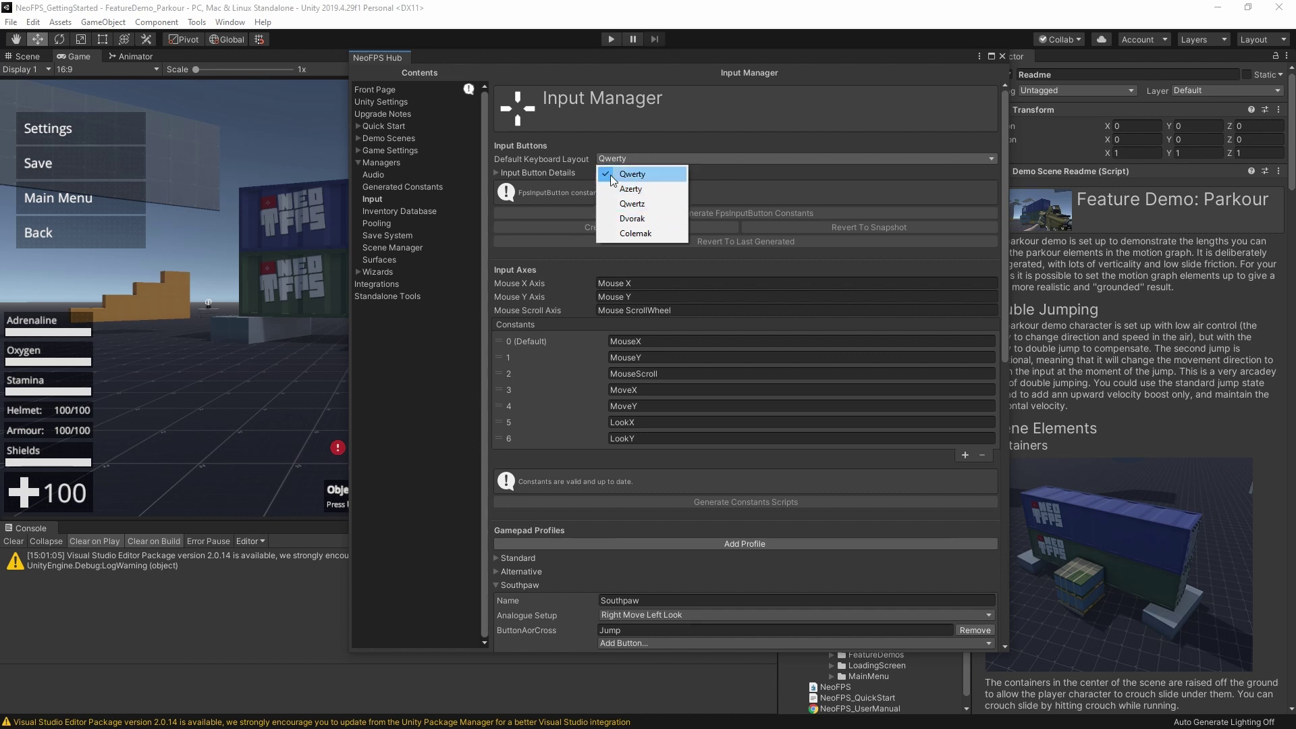
pyautogui.click(707, 160)
pyautogui.click(614, 42)
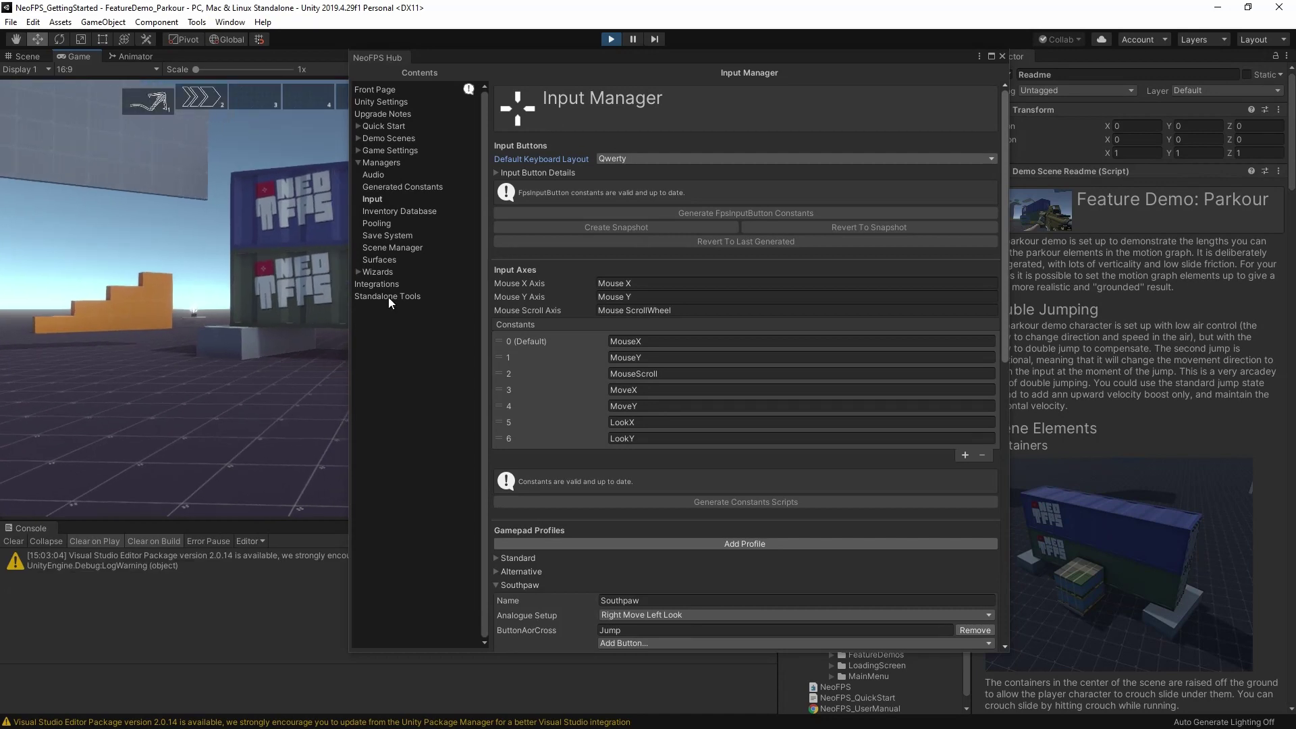
# Step: Apply the Azerty default key bindings in the game's Input Bindings menu, then restore the Qwerty defaults
pyautogui.click(106, 134)
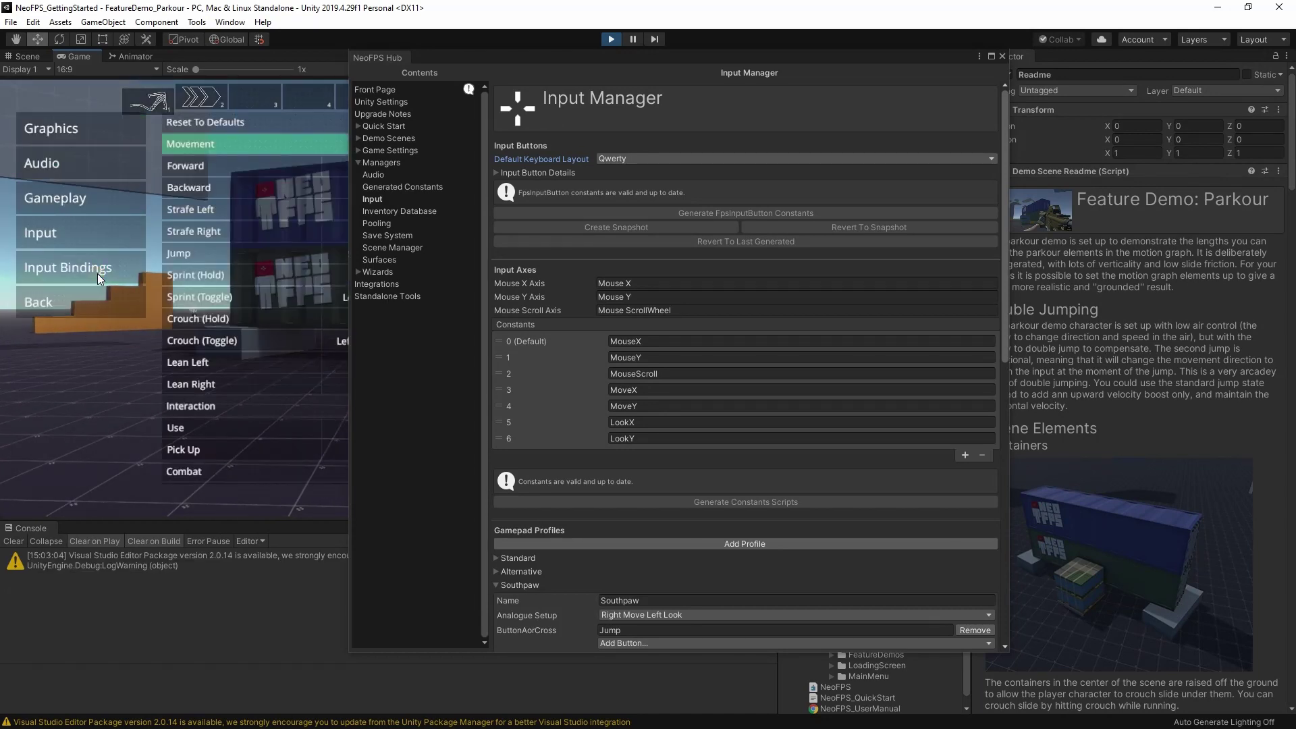
pyautogui.moveTo(563, 61); pyautogui.dragTo(796, 55)
pyautogui.click(470, 122)
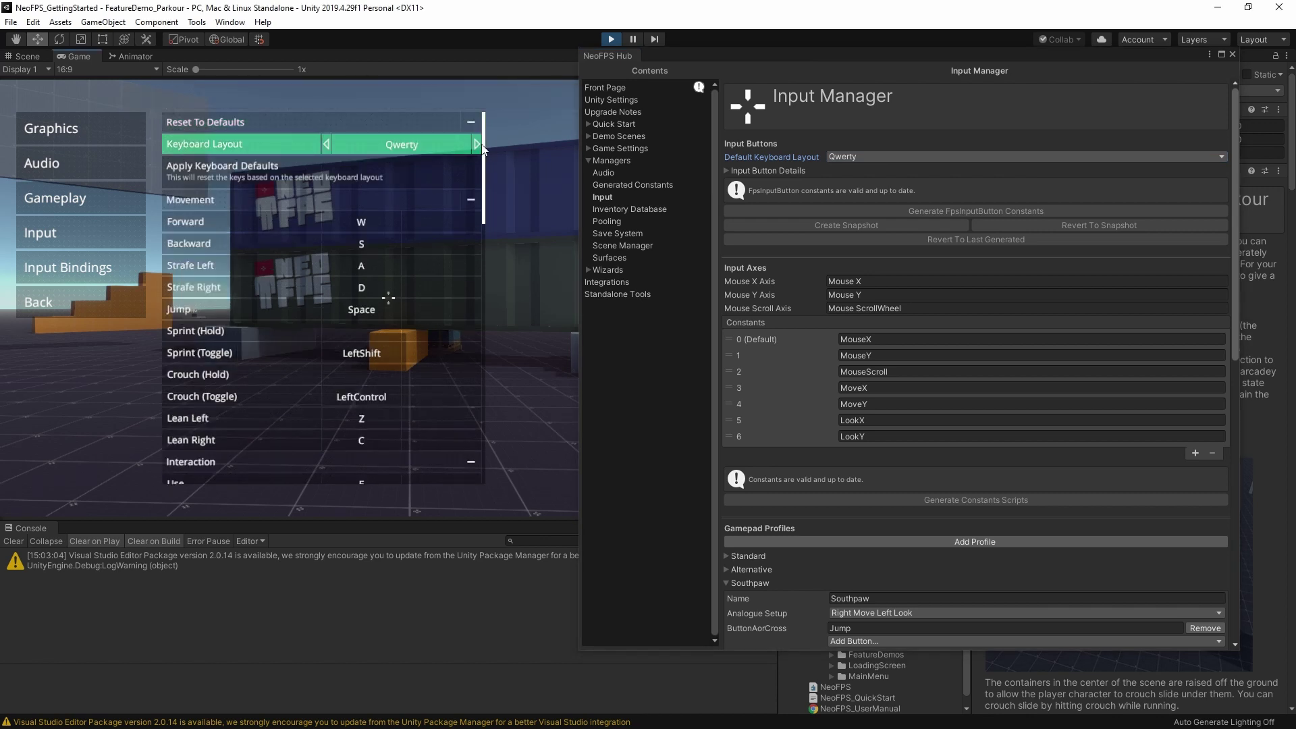
pyautogui.click(476, 145)
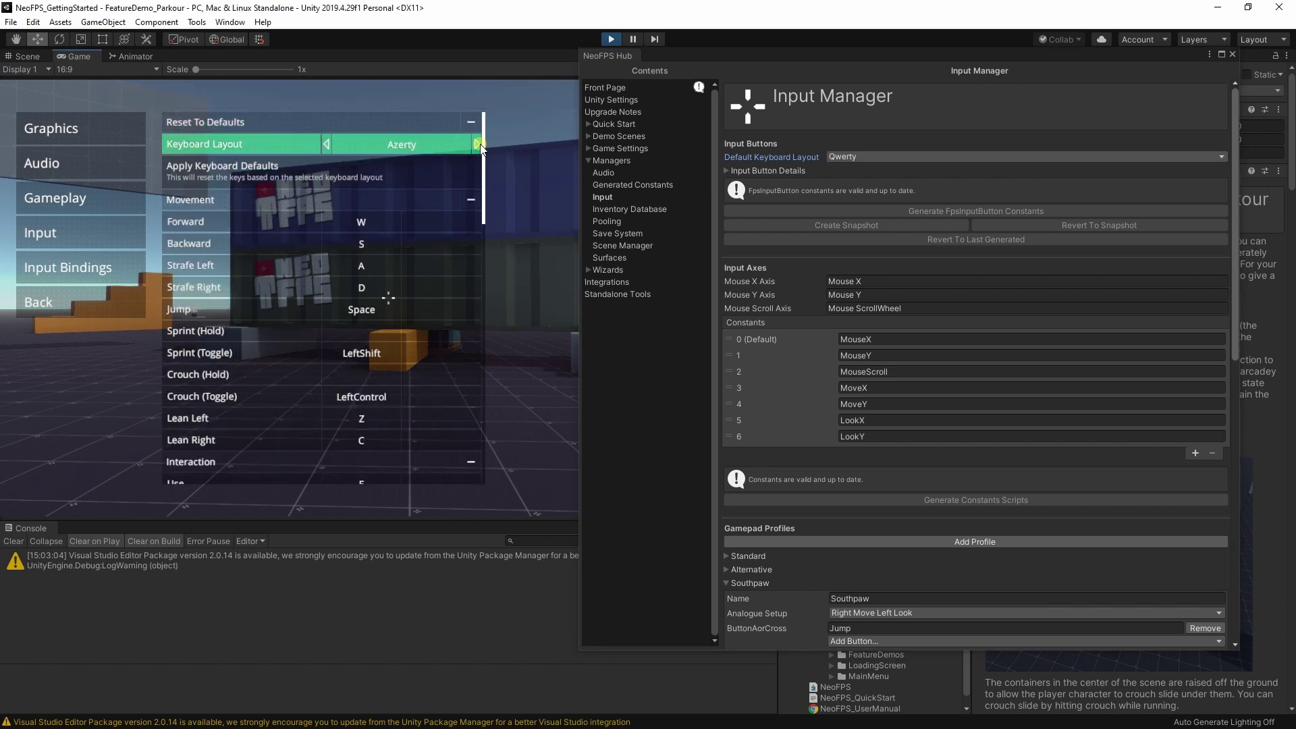
pyautogui.click(216, 173)
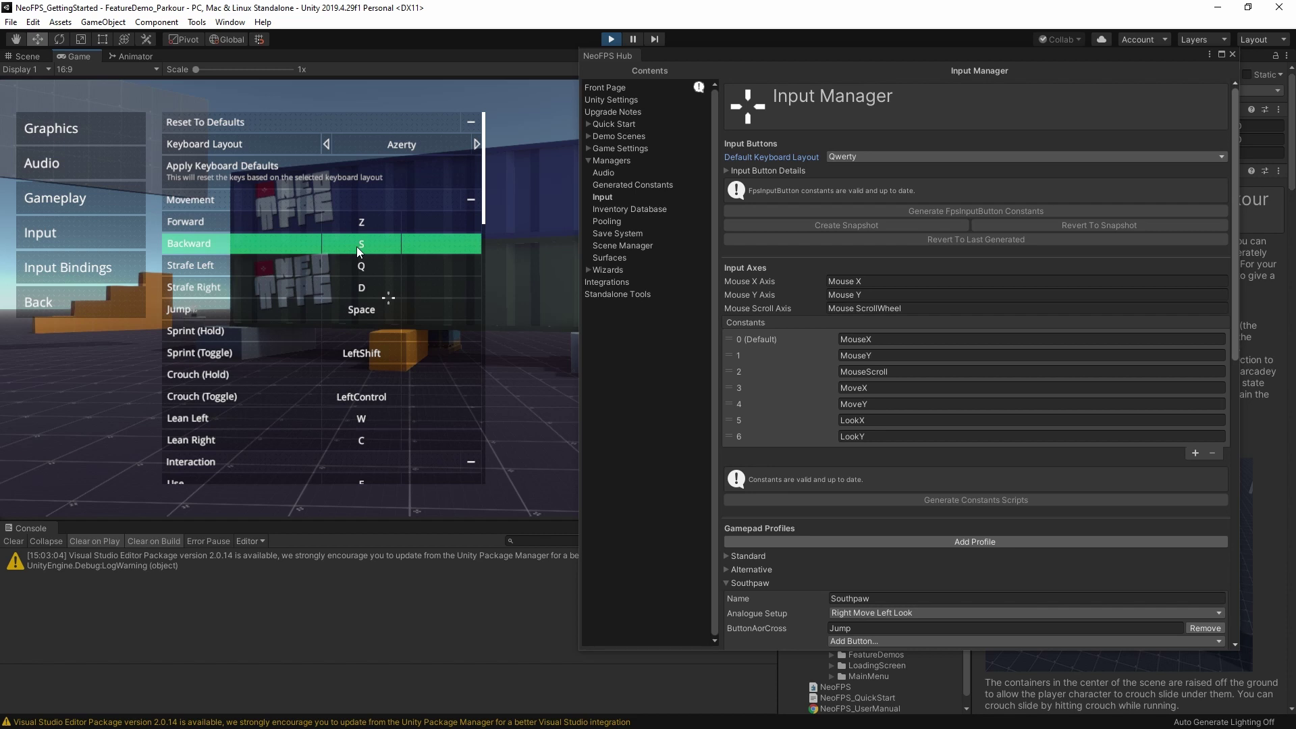
pyautogui.click(334, 144)
pyautogui.click(261, 173)
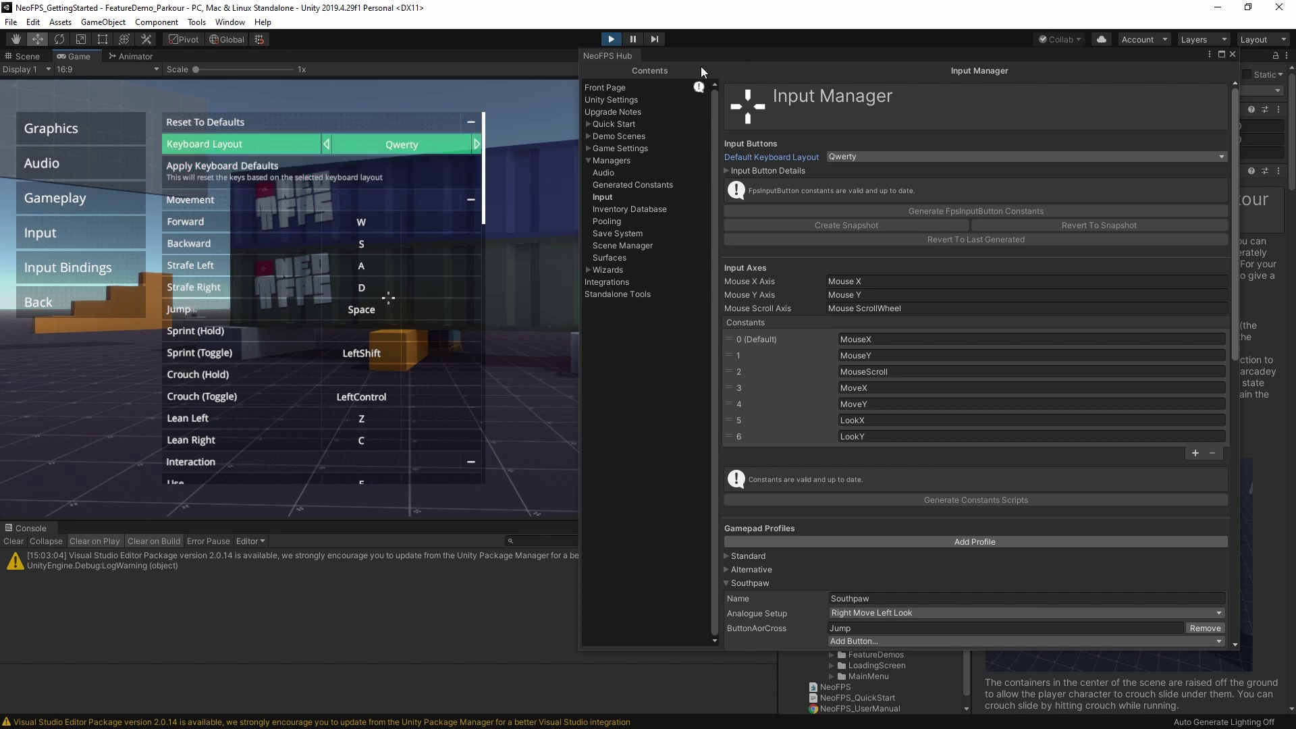
pyautogui.moveTo(734, 56); pyautogui.dragTo(609, 53)
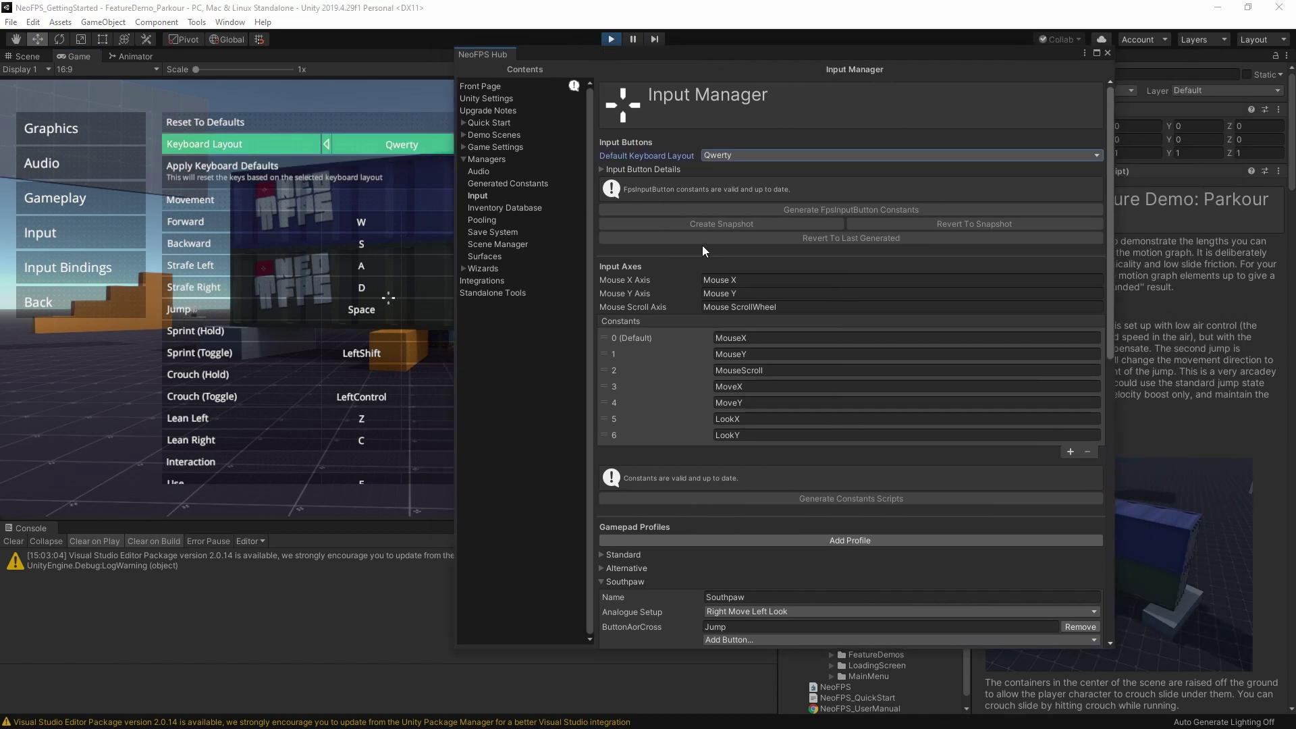
pyautogui.scroll(-3, 689, 308)
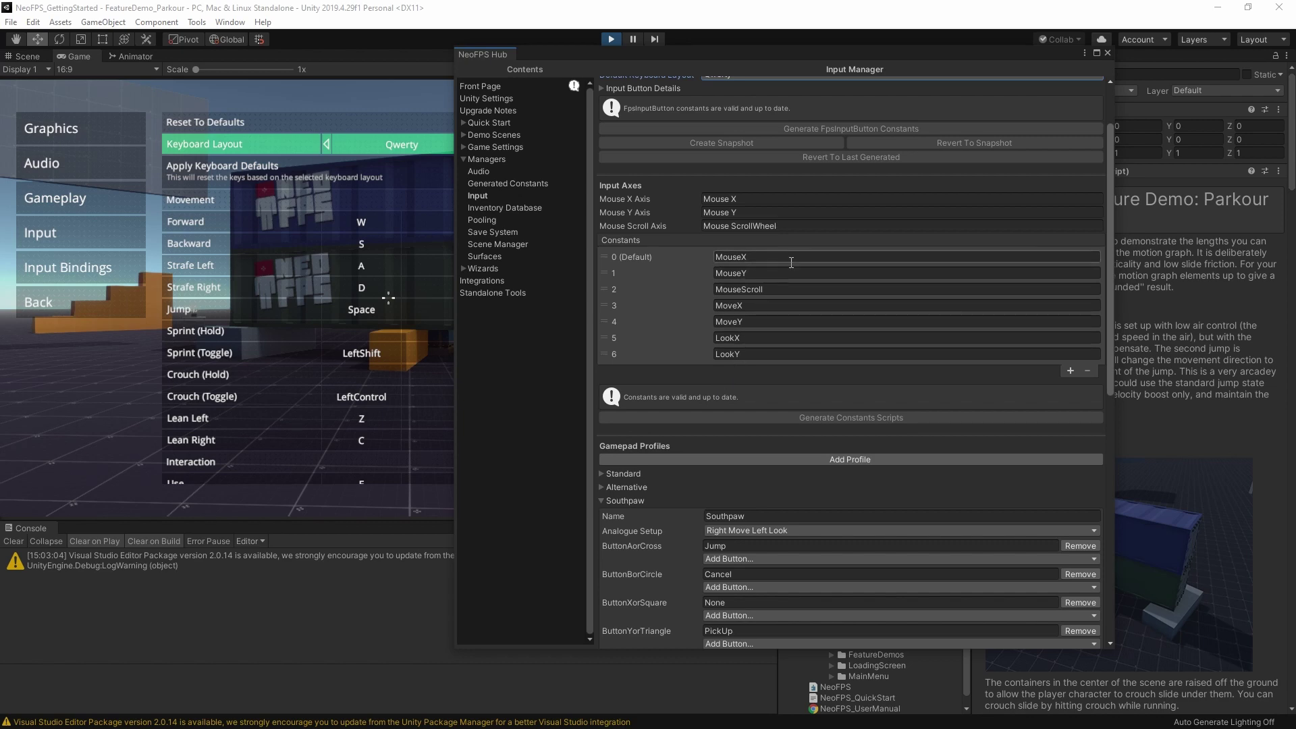
pyautogui.scroll(3, 786, 258)
pyautogui.click(625, 167)
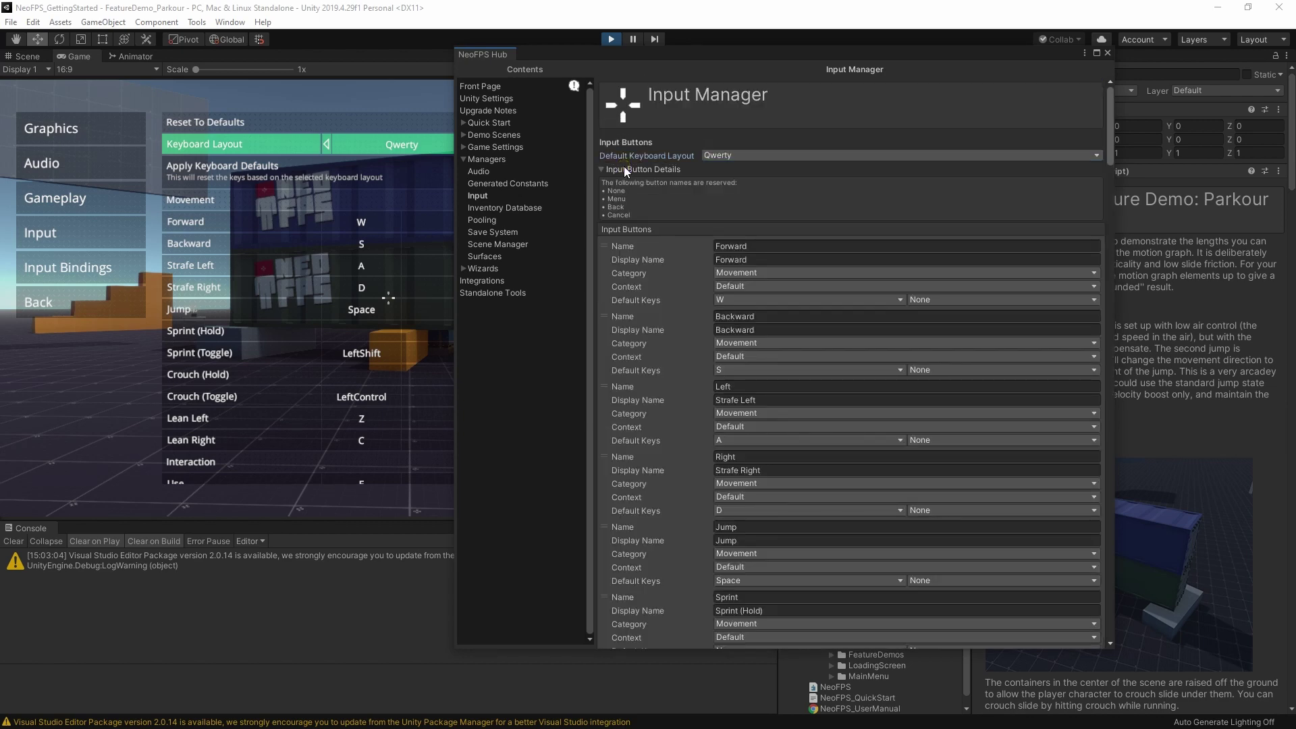
pyautogui.scroll(-5, 835, 331)
pyautogui.scroll(5, 831, 317)
pyautogui.moveTo(1111, 149); pyautogui.dragTo(1118, 544)
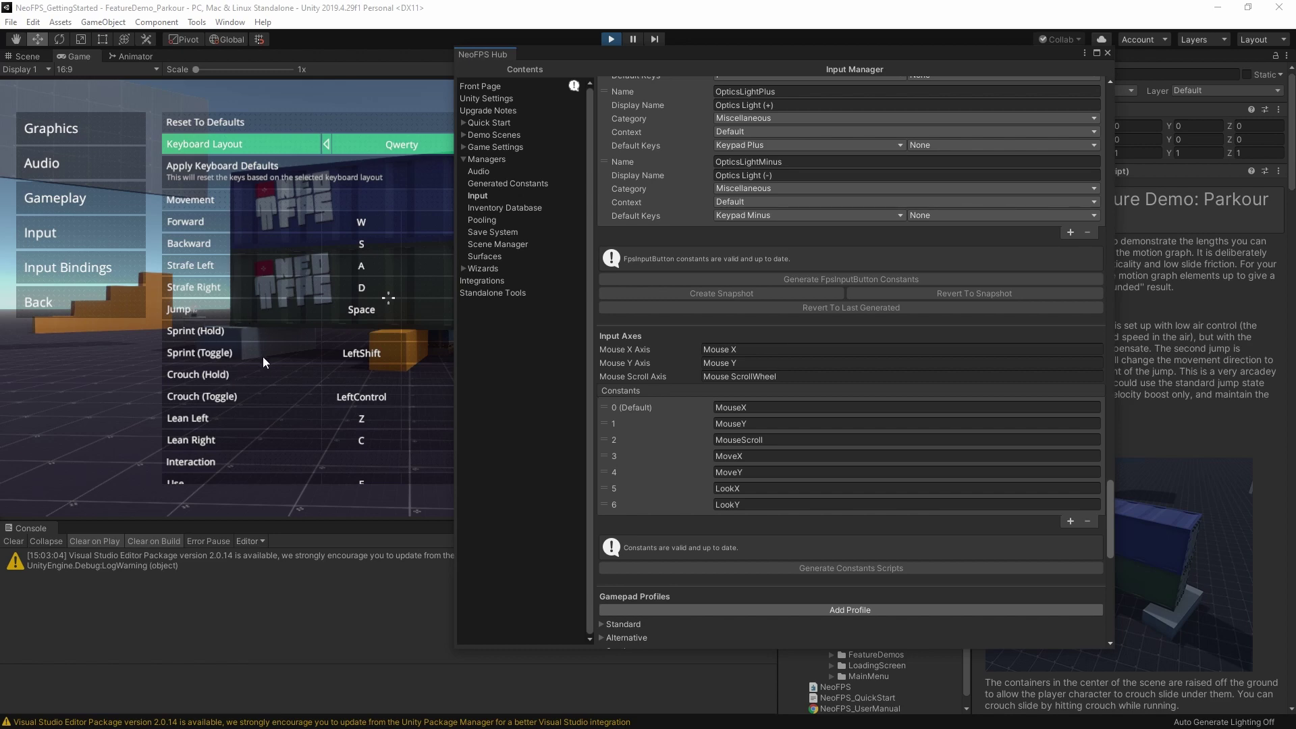
pyautogui.moveTo(1111, 521); pyautogui.dragTo(1111, 104)
pyautogui.click(630, 169)
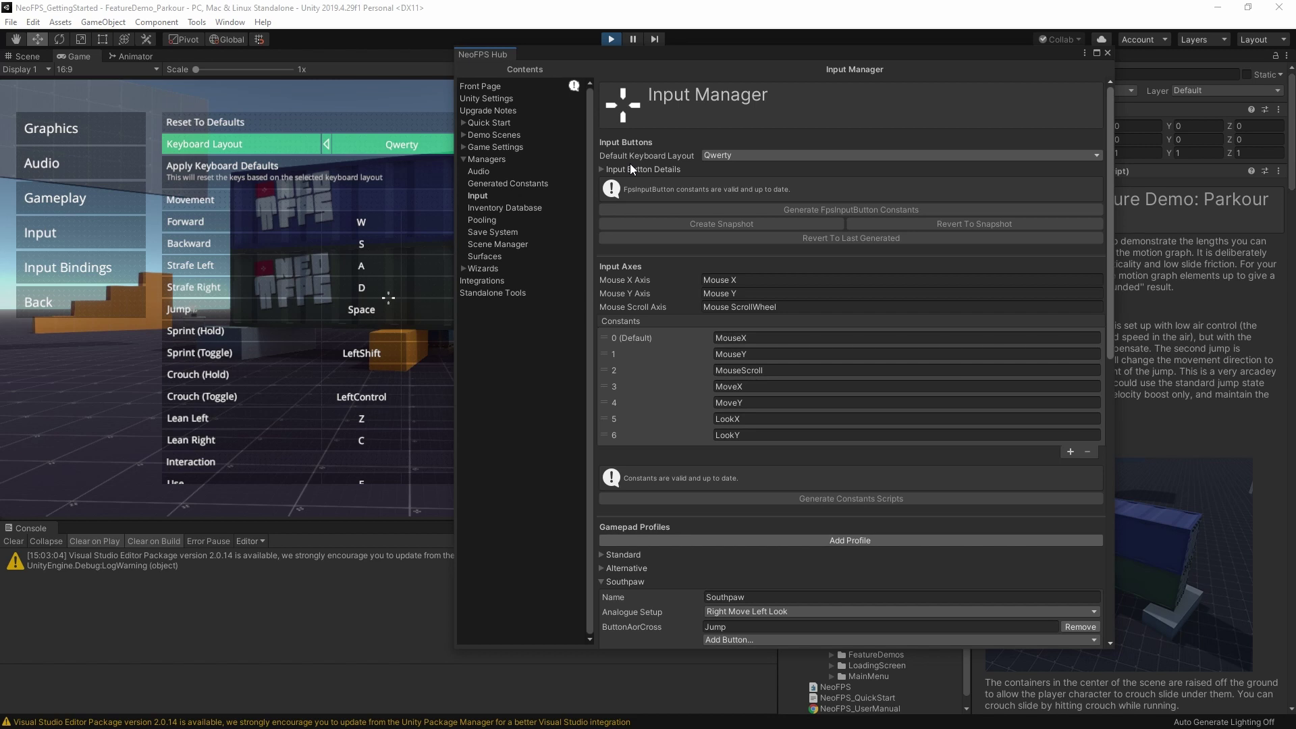
# Step: Collapse Southpaw, expand the Standard gamepad profile's mappings, and view the game's Input settings and Input Contexts
pyautogui.scroll(-3, 723, 484)
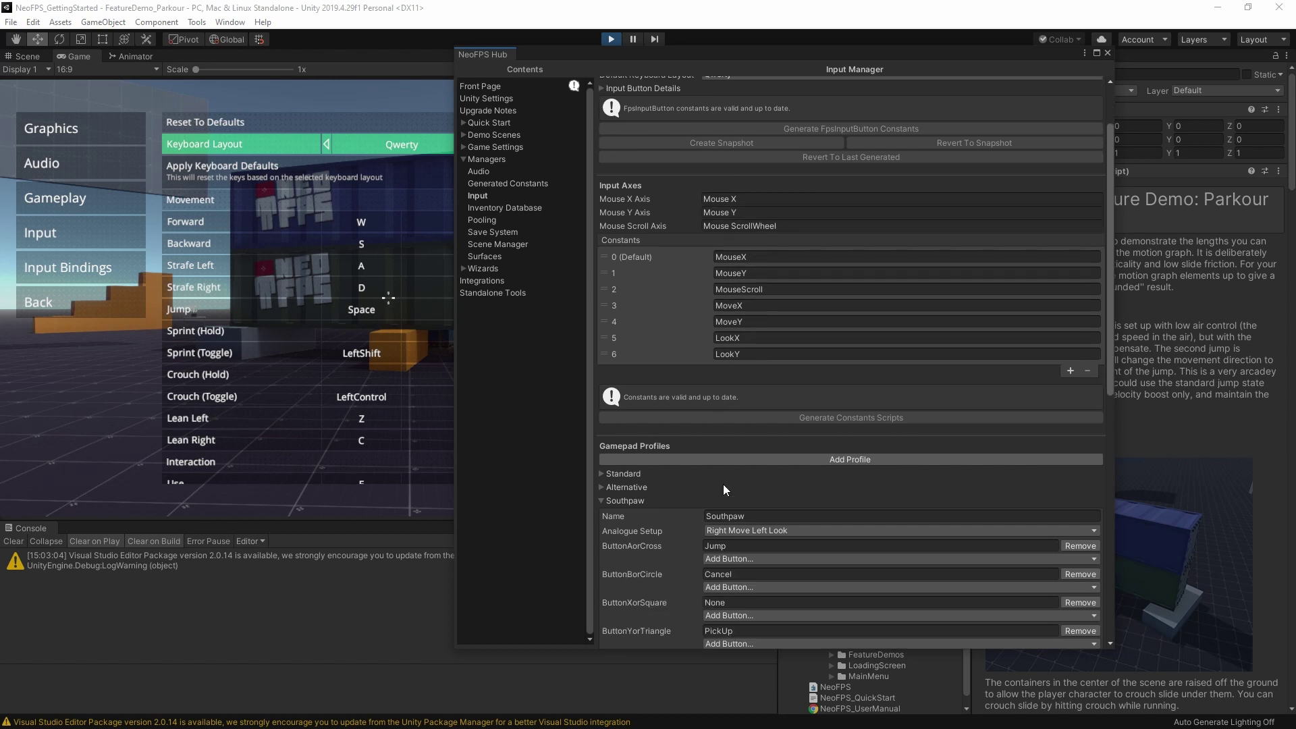
pyautogui.scroll(-8, 722, 484)
pyautogui.click(604, 299)
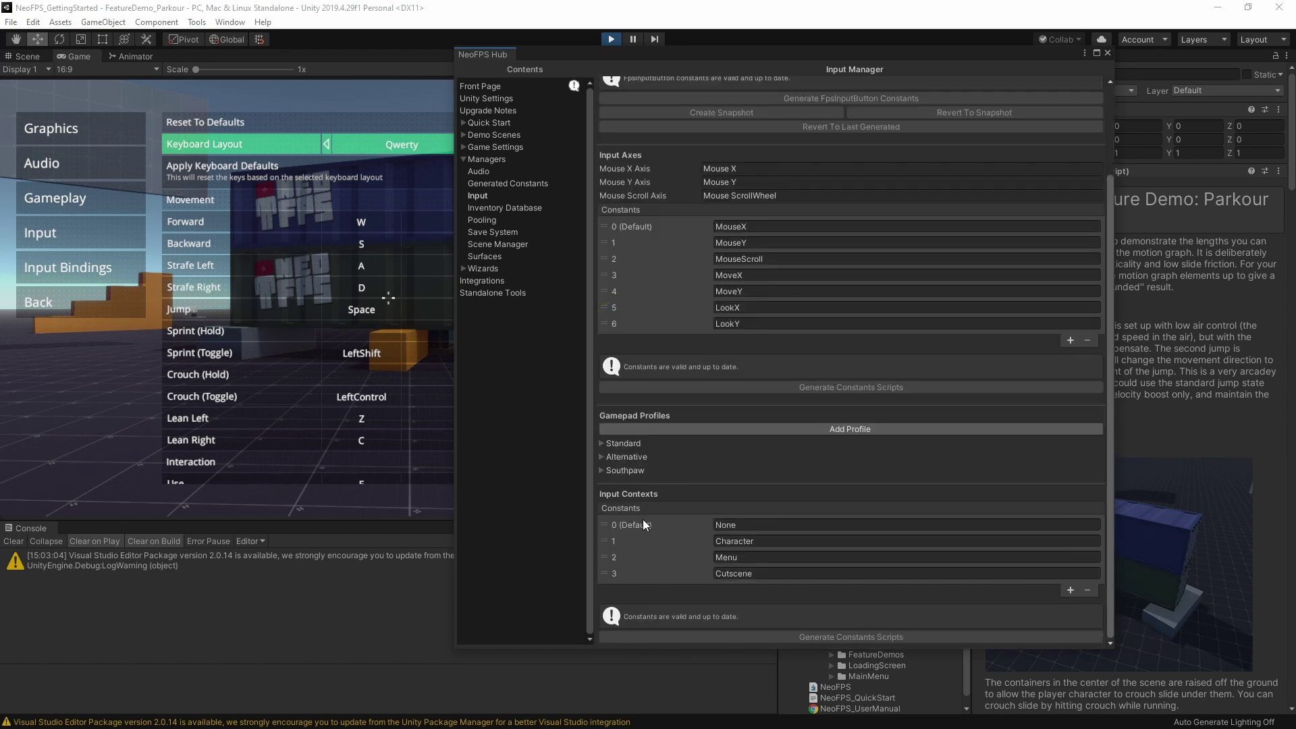
pyautogui.click(618, 443)
pyautogui.scroll(-12, 695, 424)
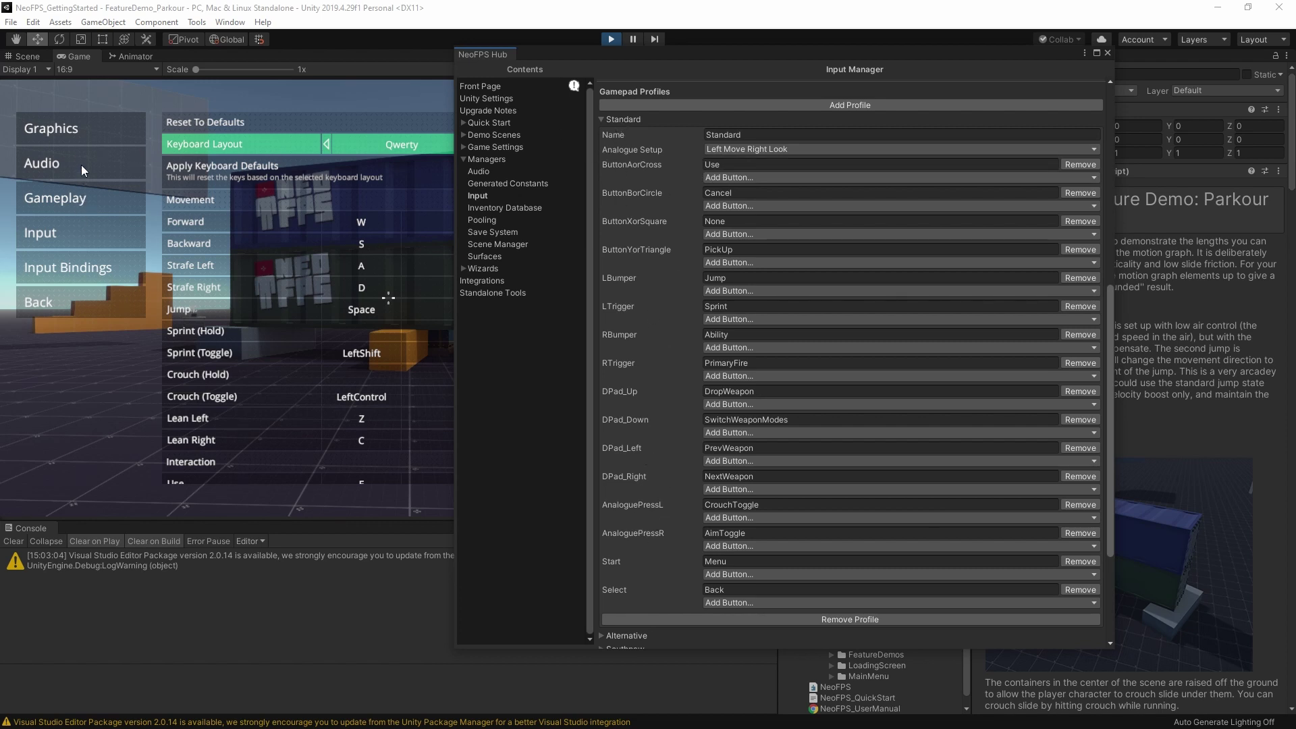
pyautogui.click(80, 247)
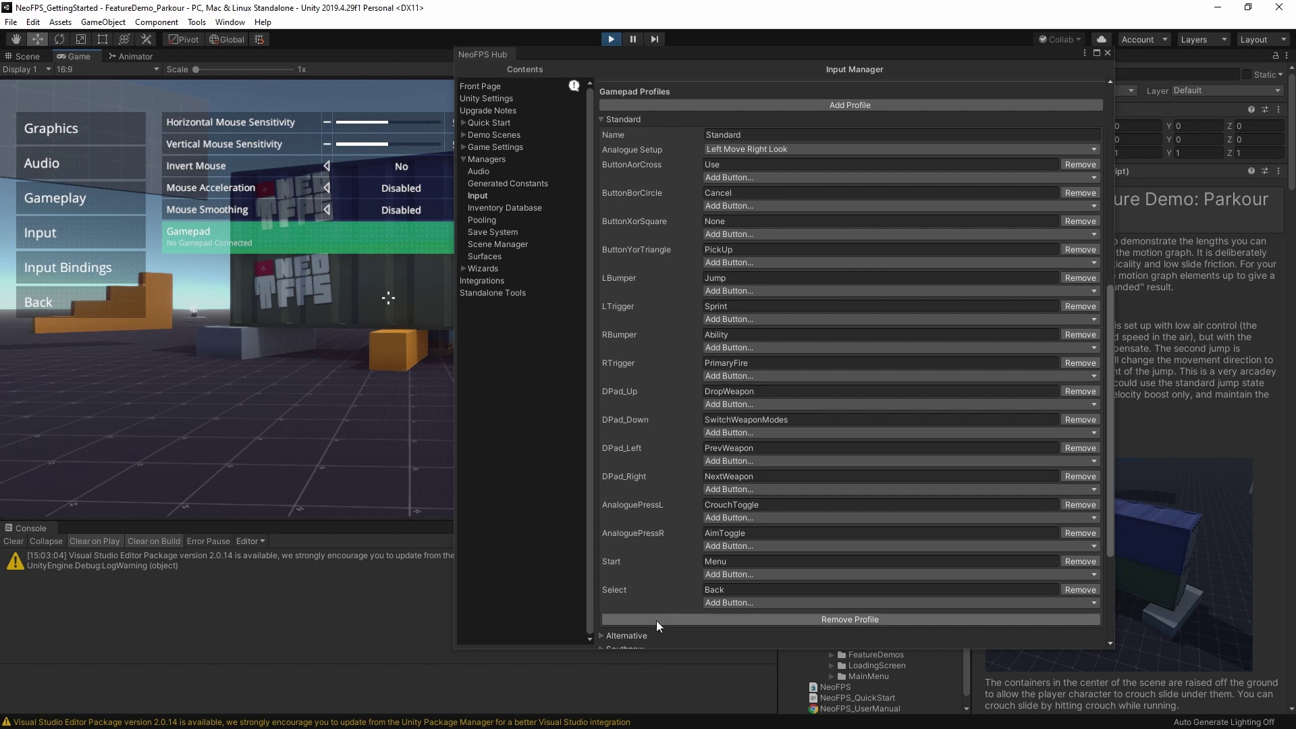
pyautogui.scroll(-5, 653, 459)
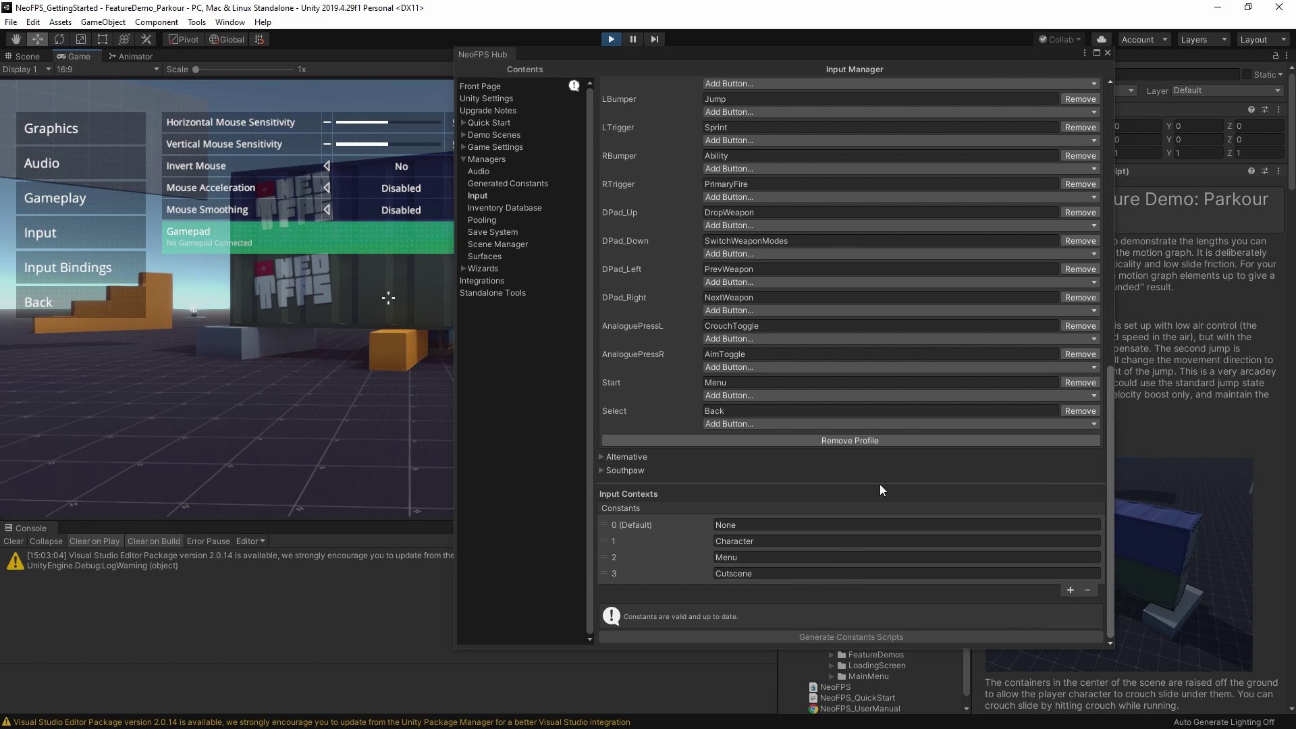
# Step: Open the Inventory Database and show the Scripted Constants table's contents
pyautogui.click(492, 205)
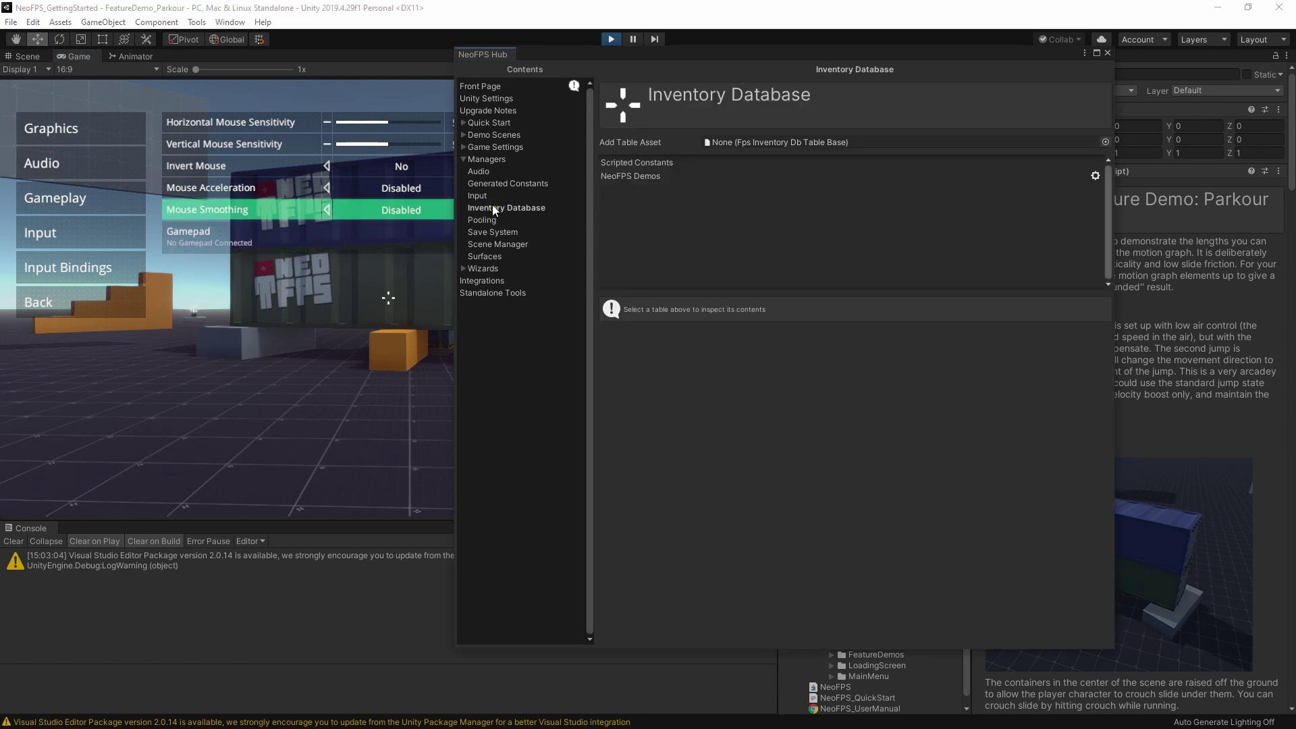
pyautogui.click(645, 163)
pyautogui.click(636, 350)
pyautogui.scroll(-3, 715, 352)
pyautogui.scroll(3, 675, 283)
# Step: Select the NeoFPS Demos table to list its weapons, items, armour, ammo and tools
pyautogui.click(641, 175)
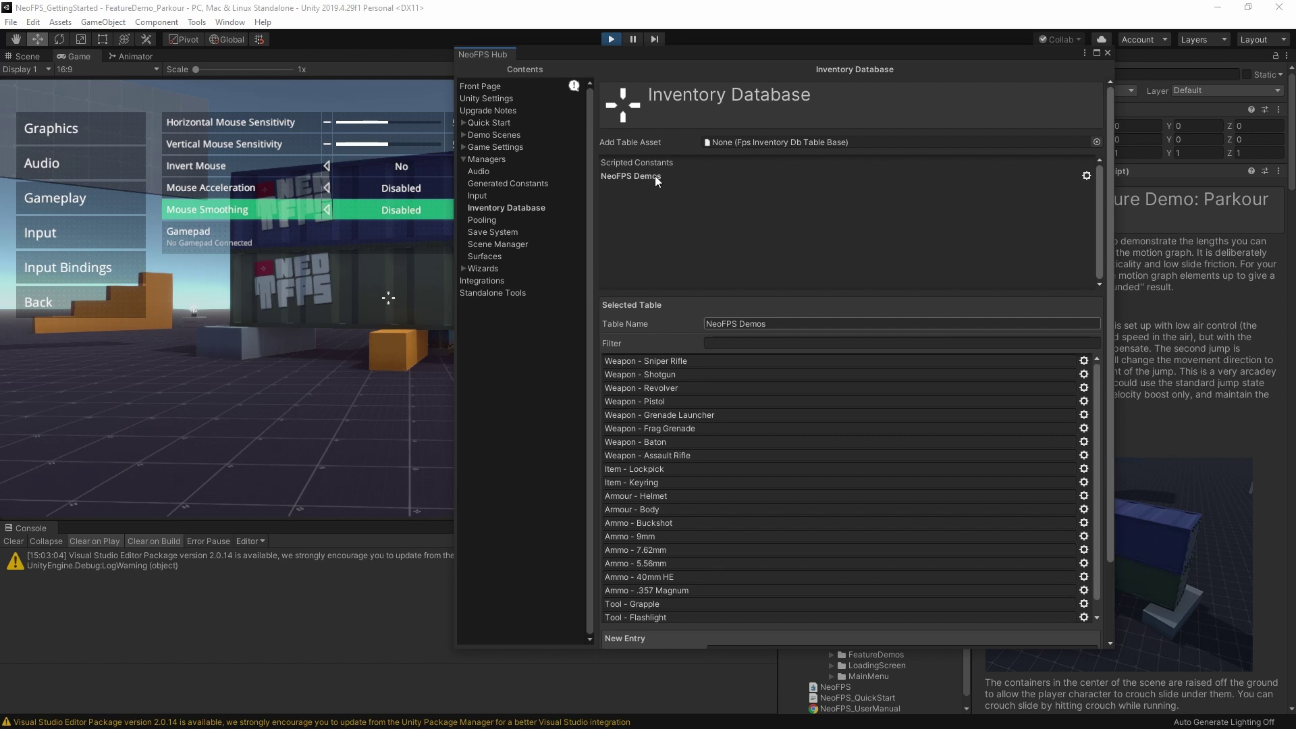
pyautogui.scroll(-1, 682, 428)
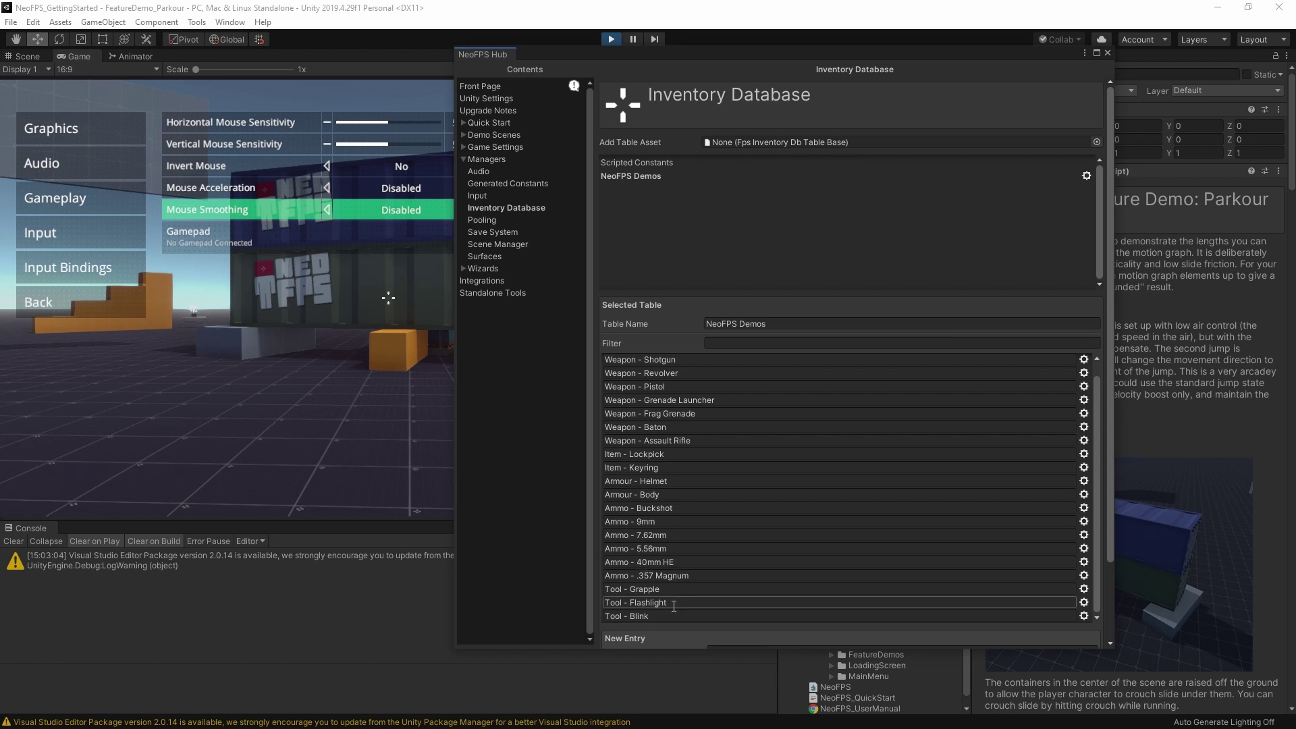
pyautogui.scroll(1, 694, 489)
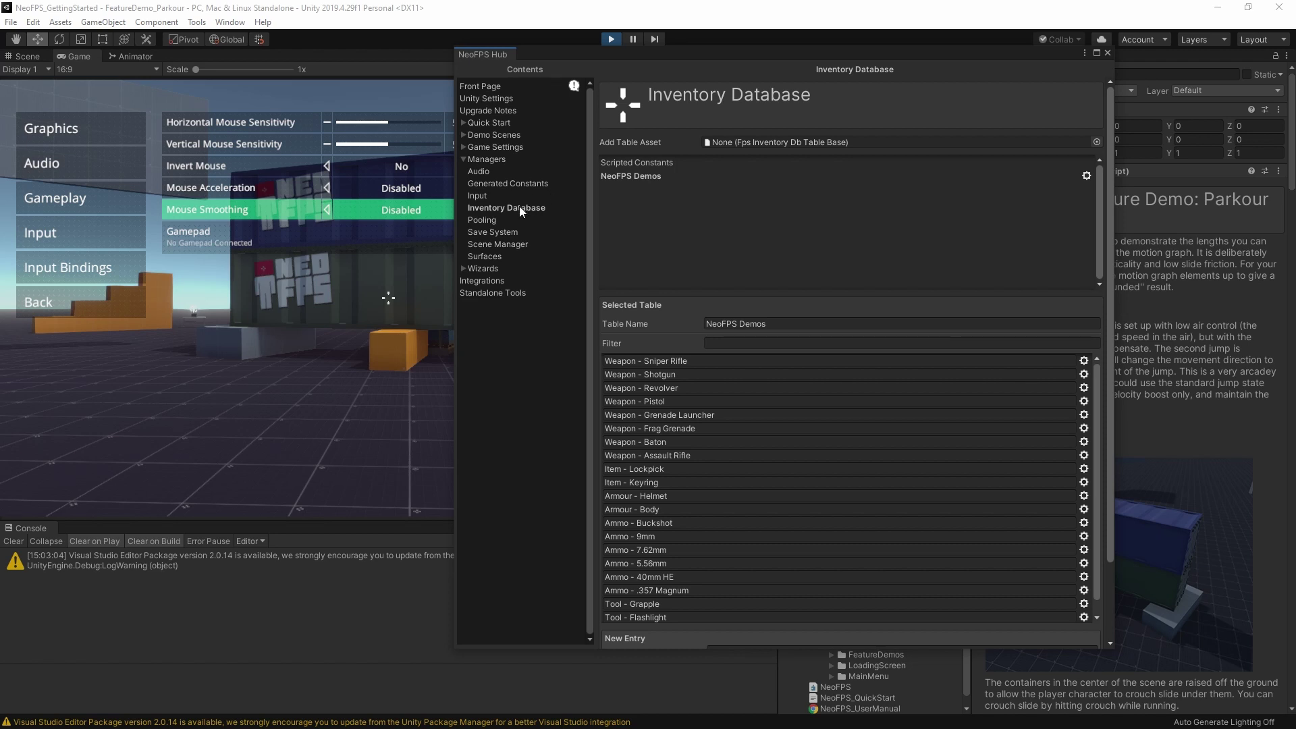
# Step: Open the Pooling System Manager and scroll through its pools of casings, projectiles and explosions
pyautogui.click(489, 217)
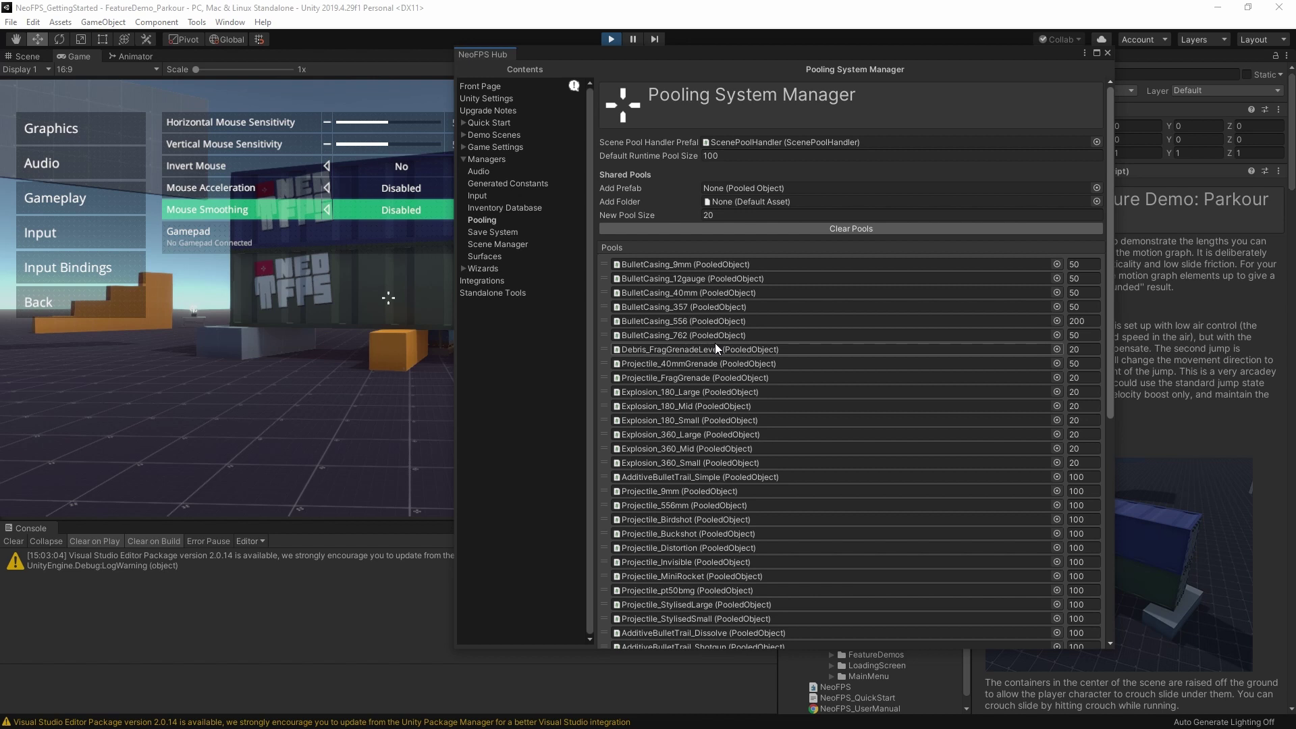
pyautogui.scroll(-10, 757, 378)
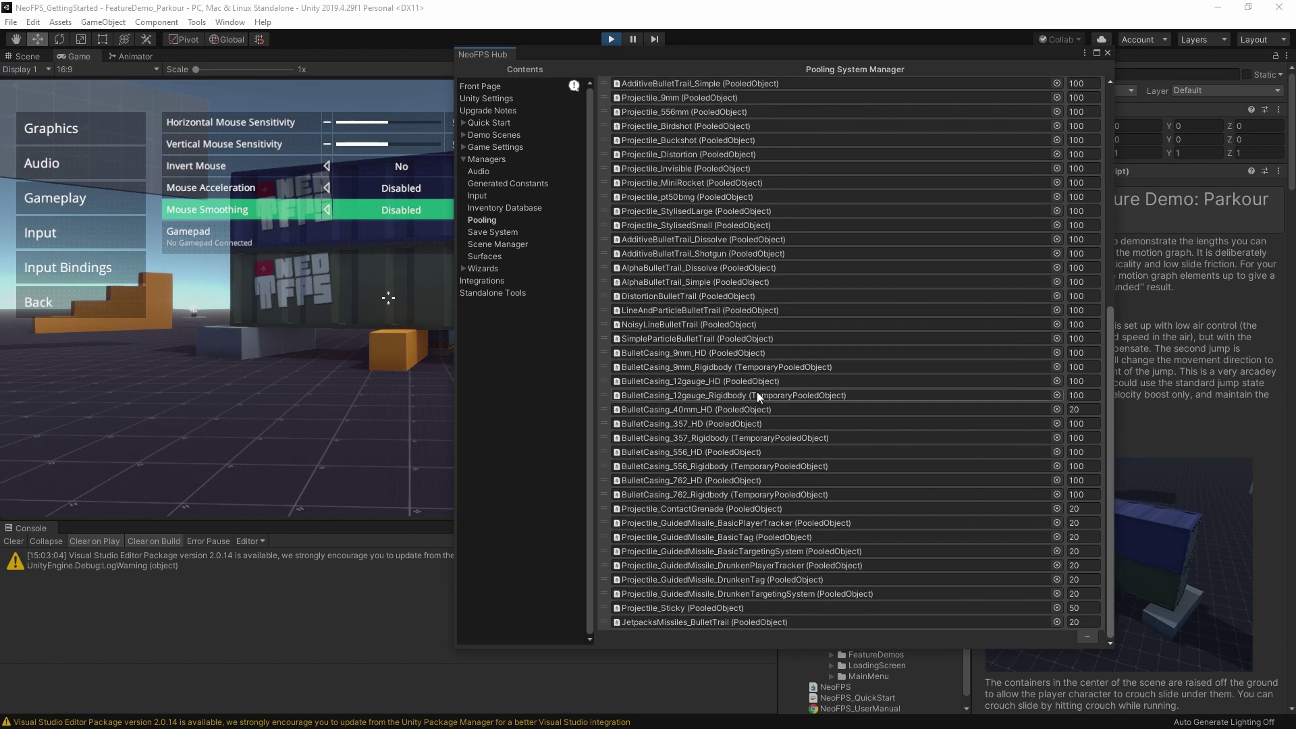
pyautogui.scroll(10, 756, 385)
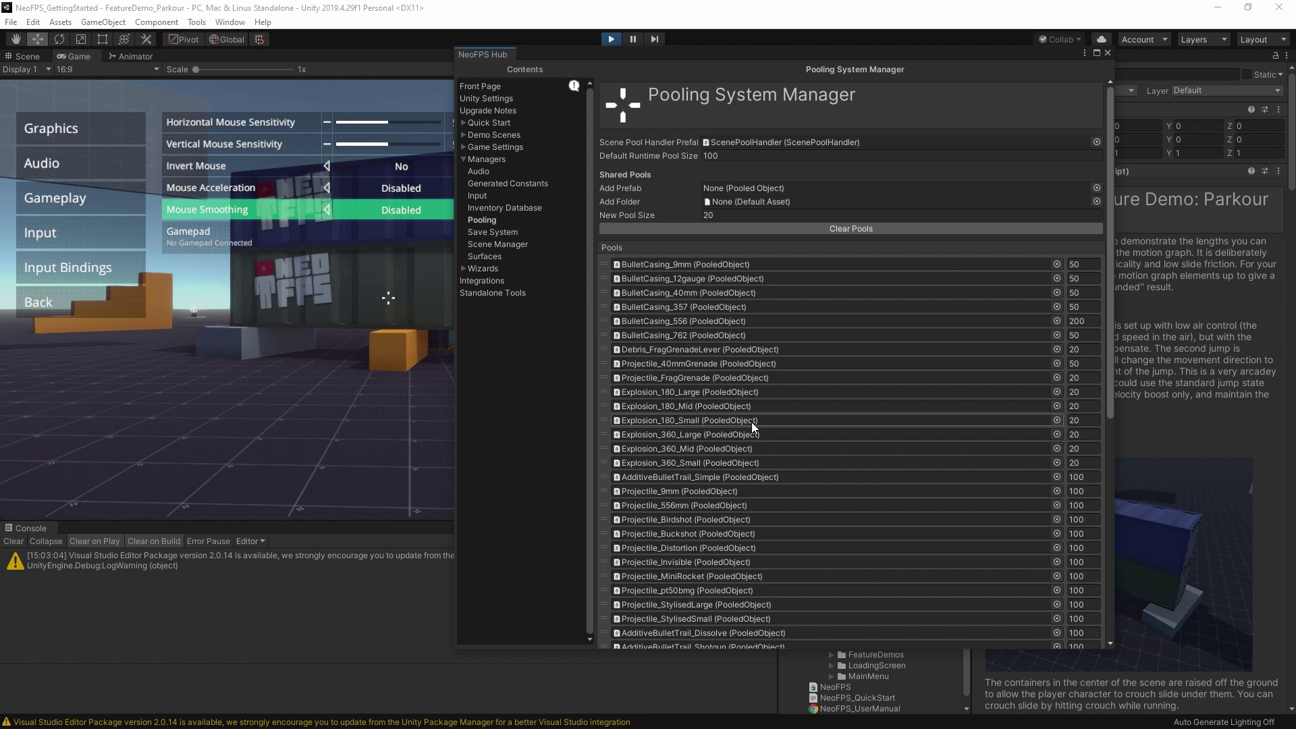
# Step: Open the Save System page and check on disk that the SaveFiles folder is empty
pyautogui.click(493, 233)
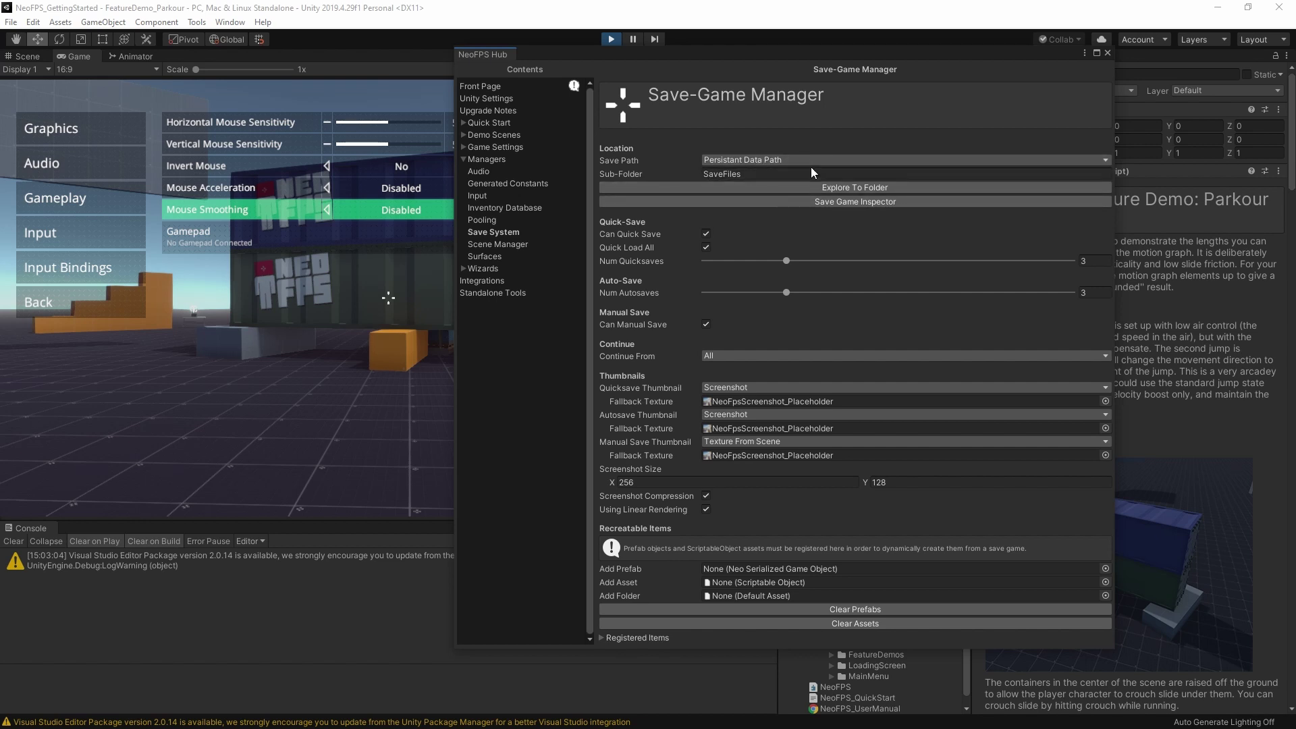
pyautogui.click(857, 186)
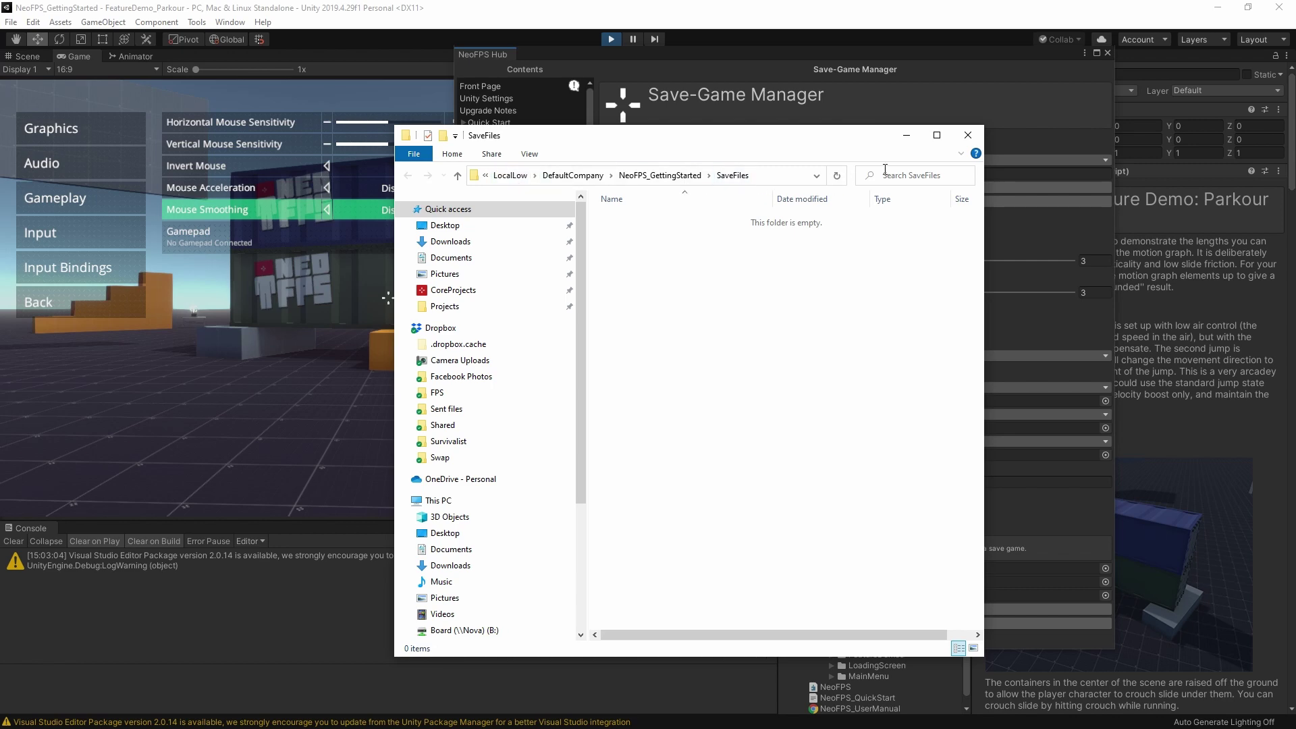
pyautogui.click(968, 136)
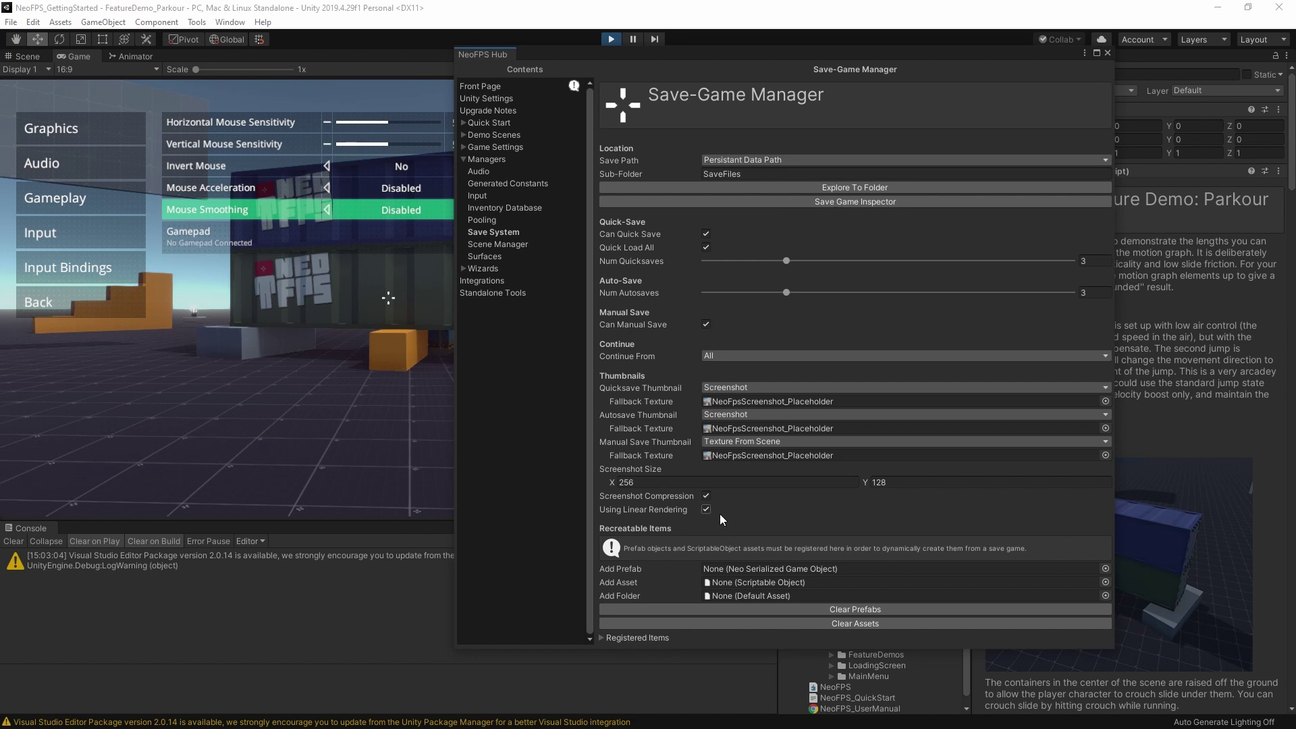
# Step: Expand Registered Items to show the Registered Prefabs list, then select the Scene Manager page
pyautogui.click(608, 638)
pyautogui.scroll(-4, 690, 579)
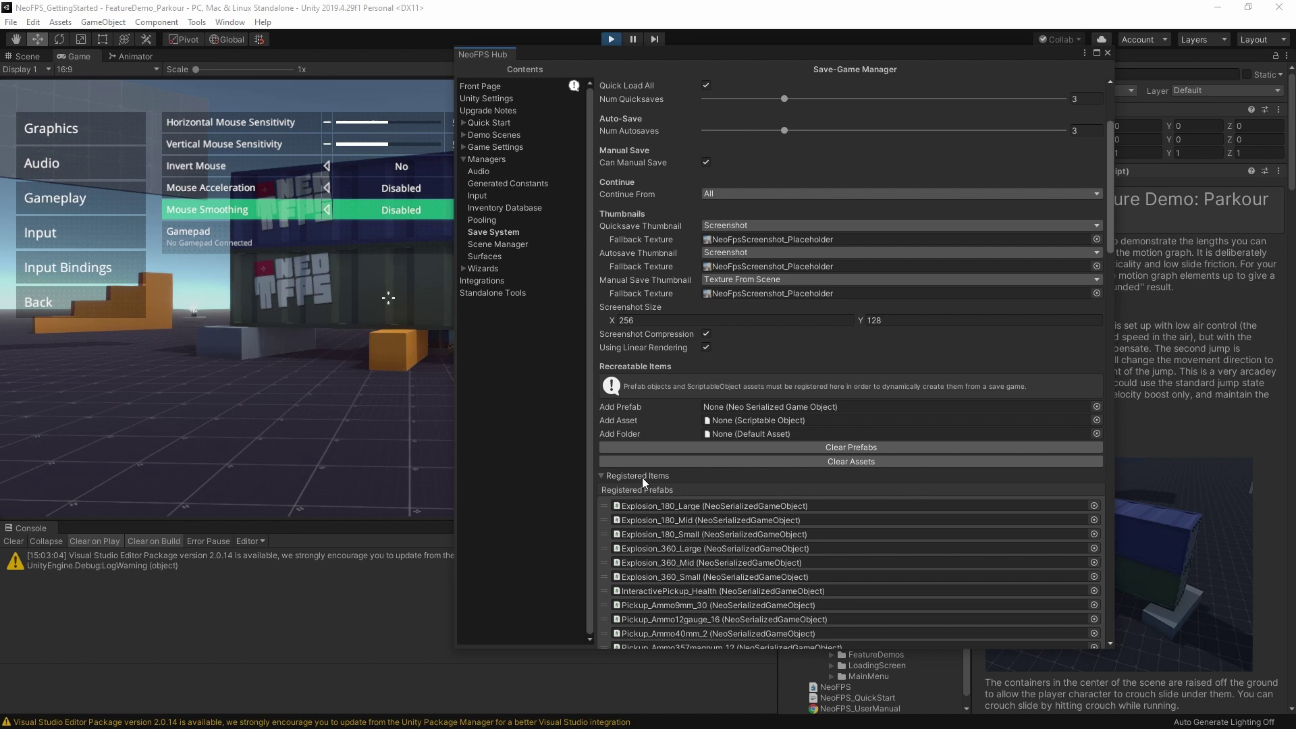
pyautogui.press('Down')
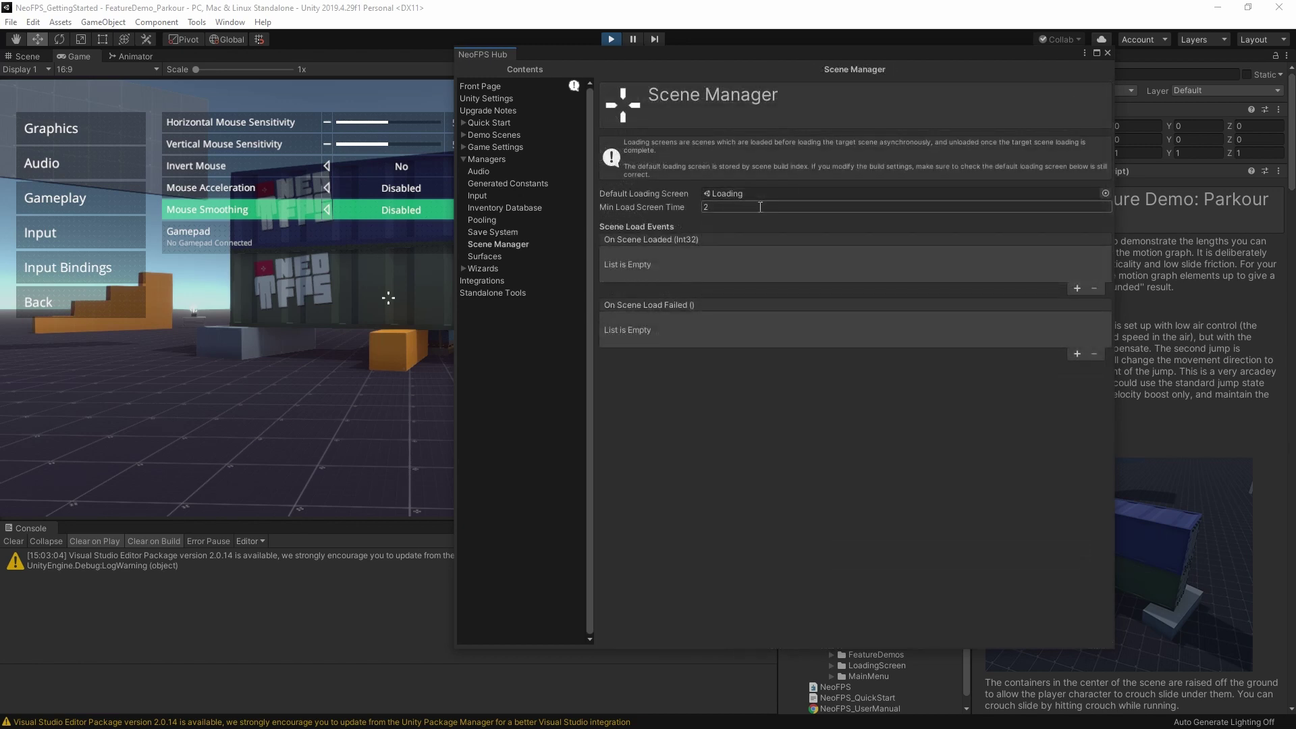
pyautogui.click(764, 193)
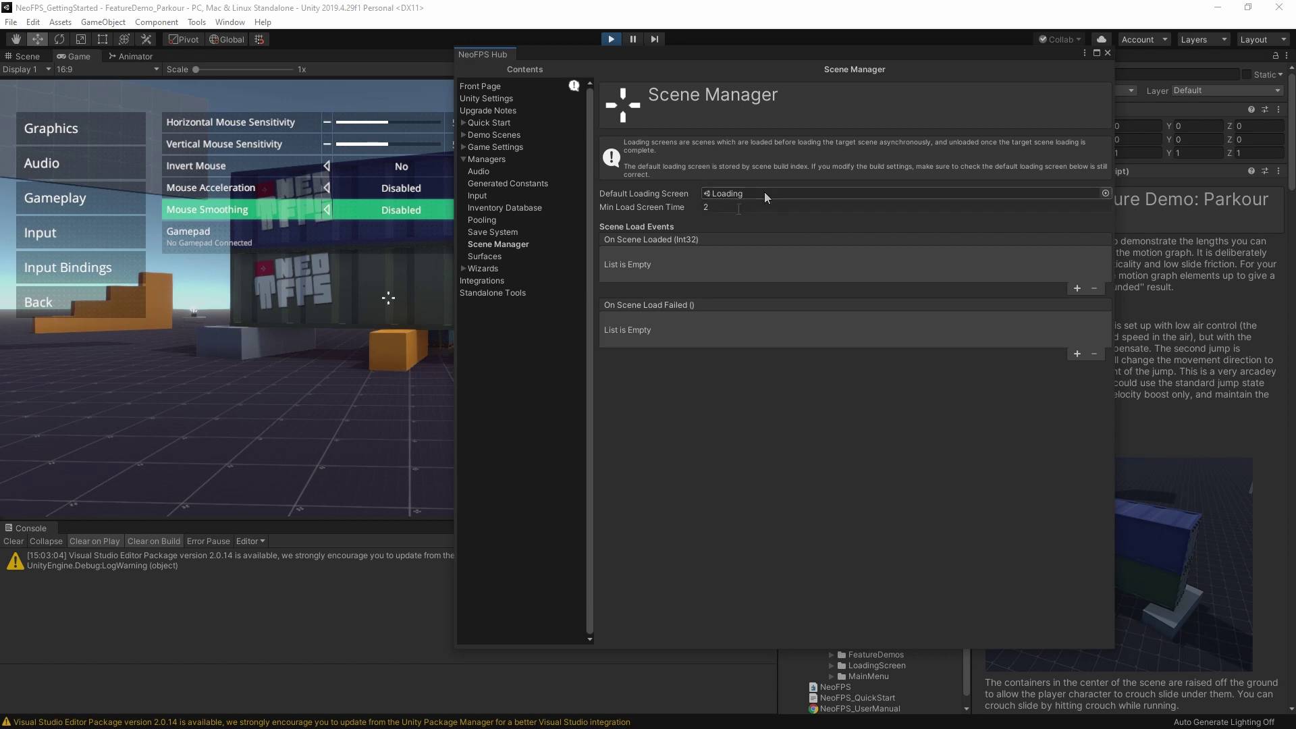
# Step: Open the Surface Manager page and check the Decal Layers options, leaving EnvironmentDetail selected
pyautogui.click(492, 256)
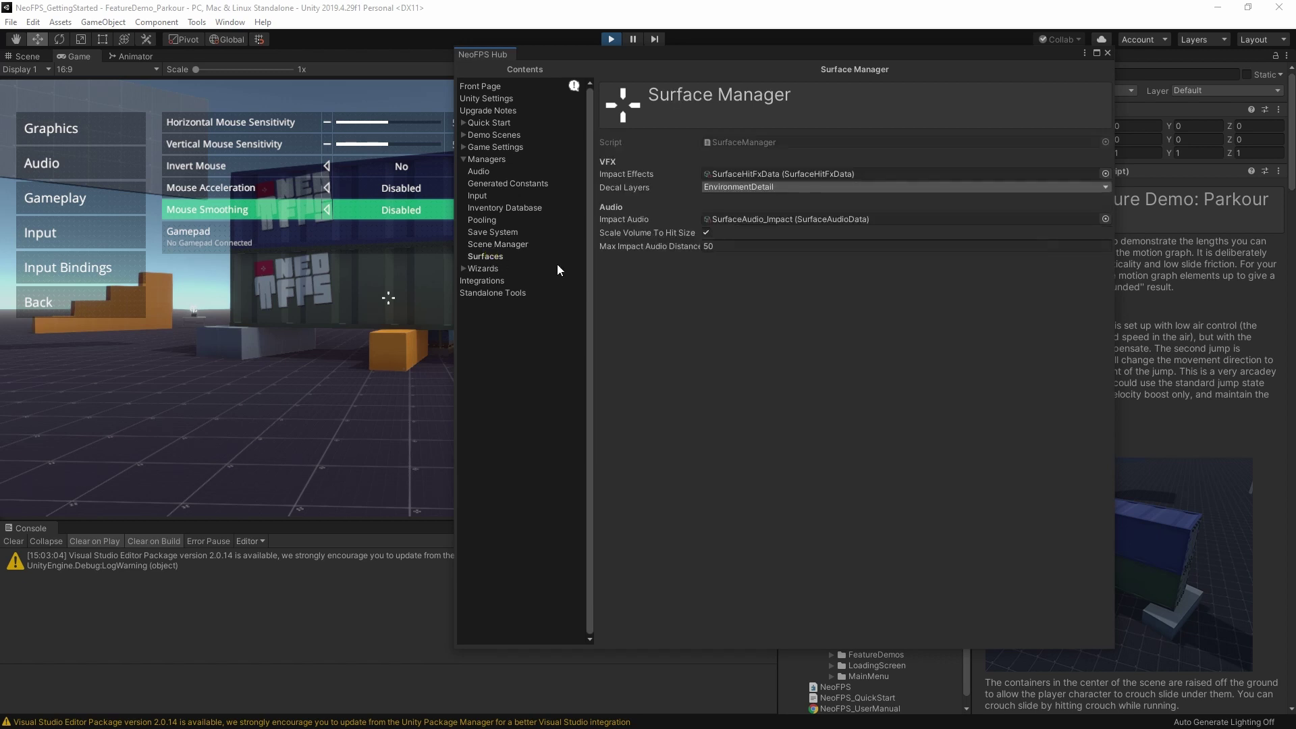
pyautogui.click(794, 187)
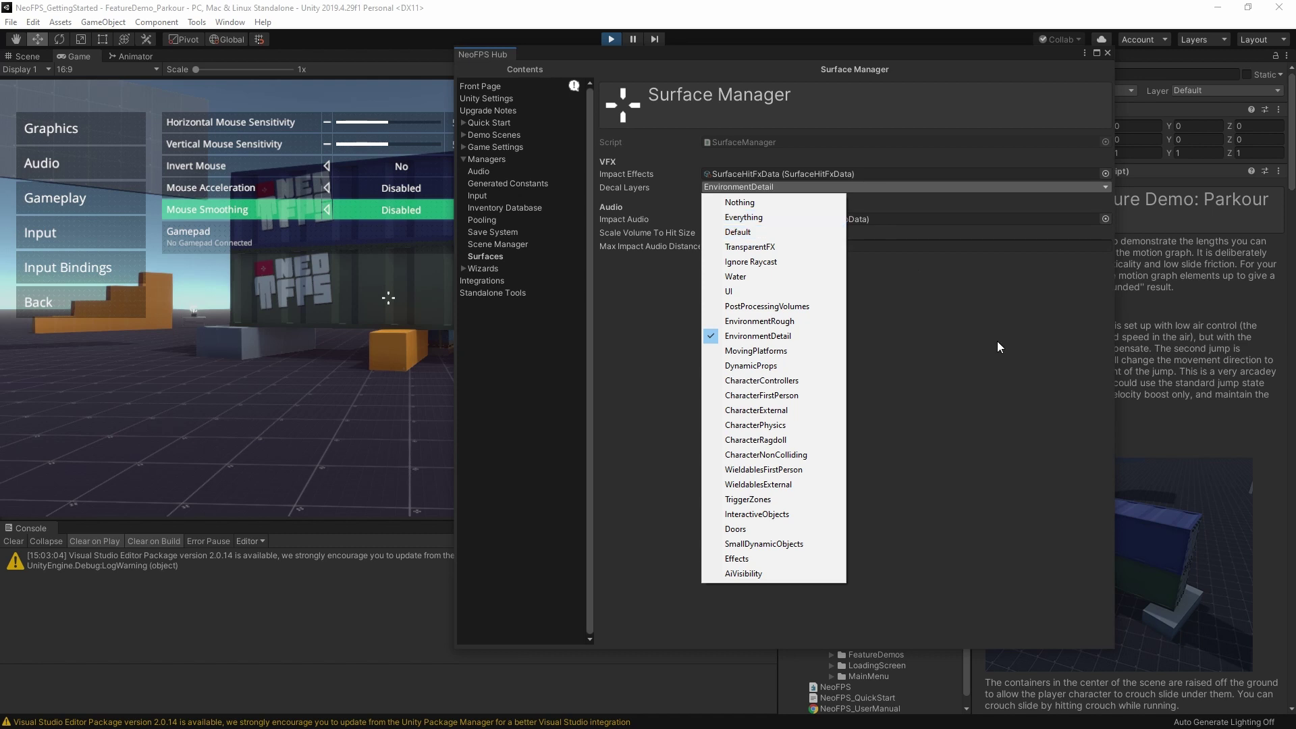
pyautogui.click(969, 329)
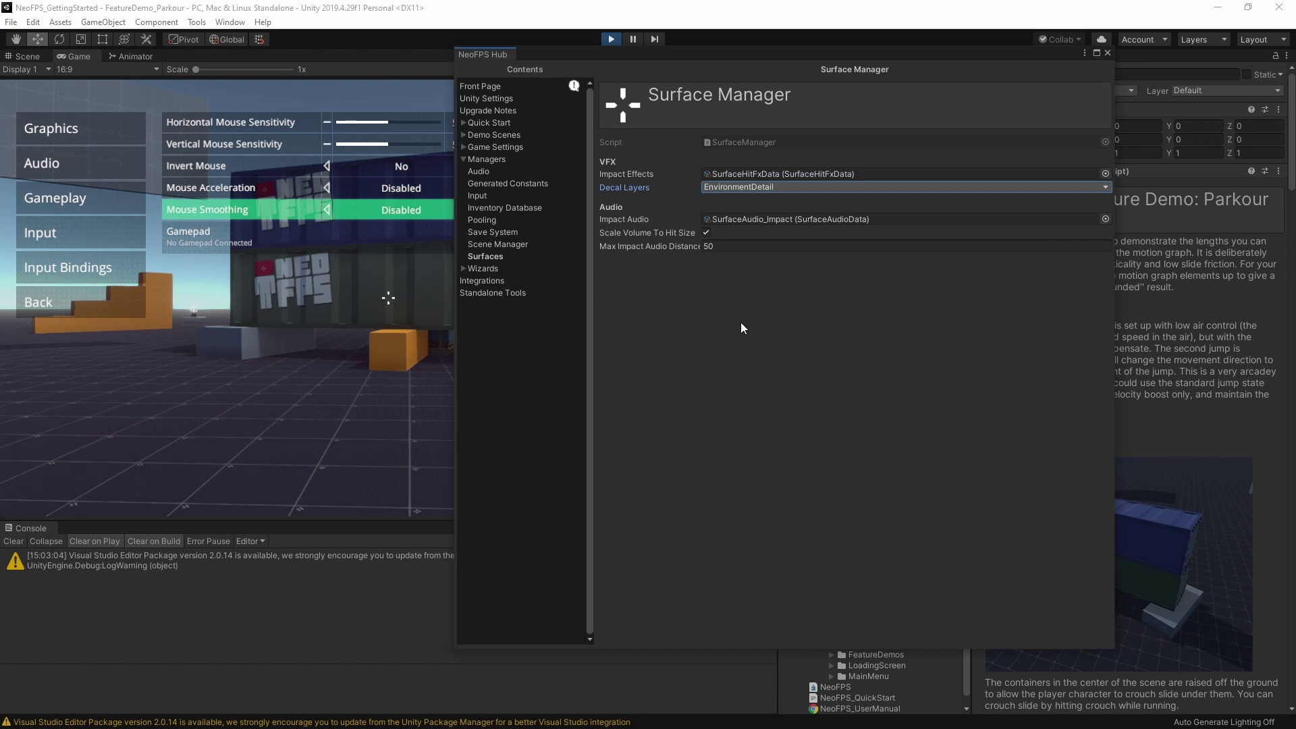
# Step: View the Wizards overview, then the Player Character and Modular Firearm wizard pages
pyautogui.click(483, 269)
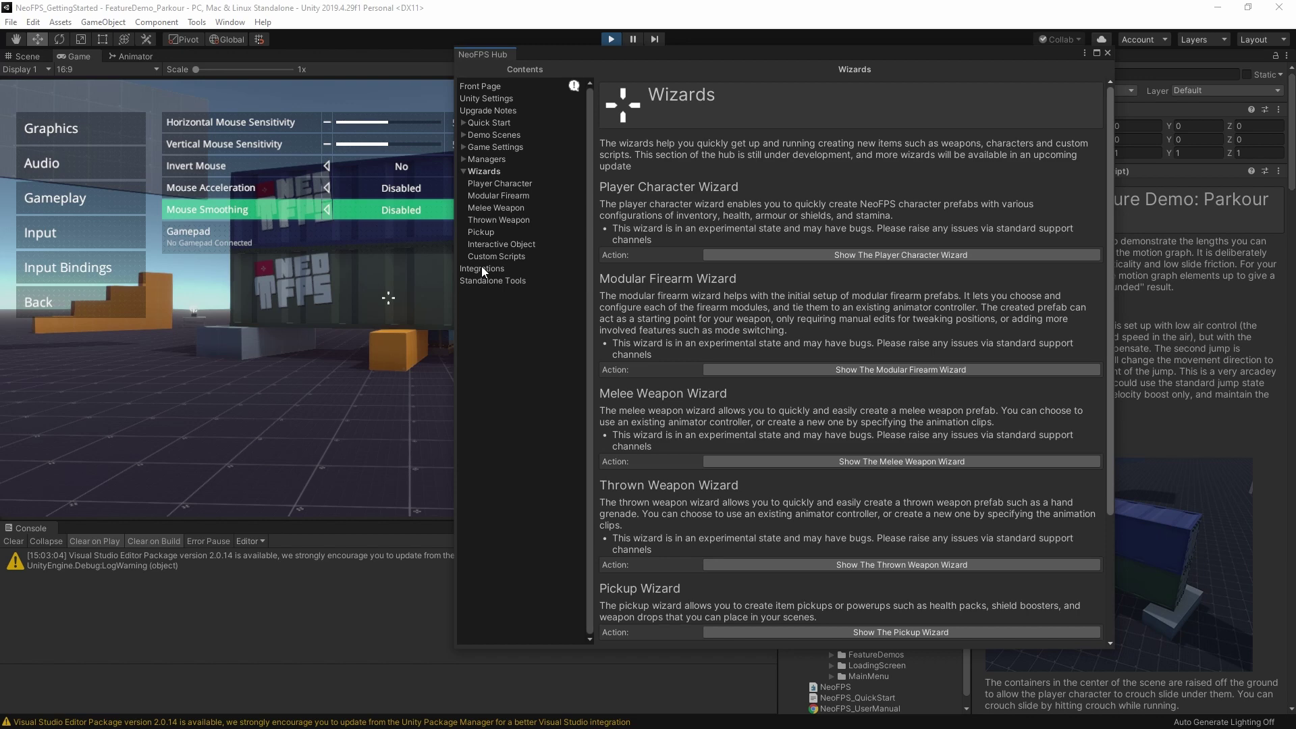
pyautogui.click(901, 255)
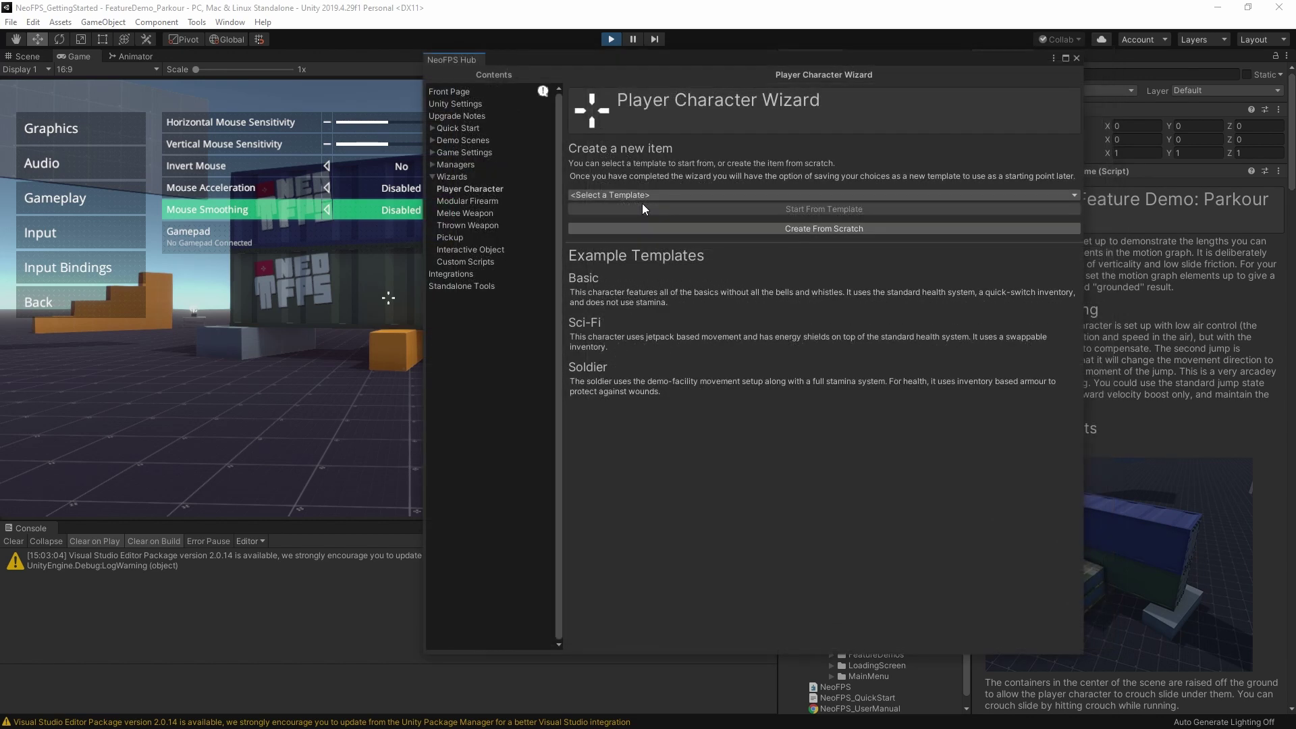
pyautogui.click(464, 203)
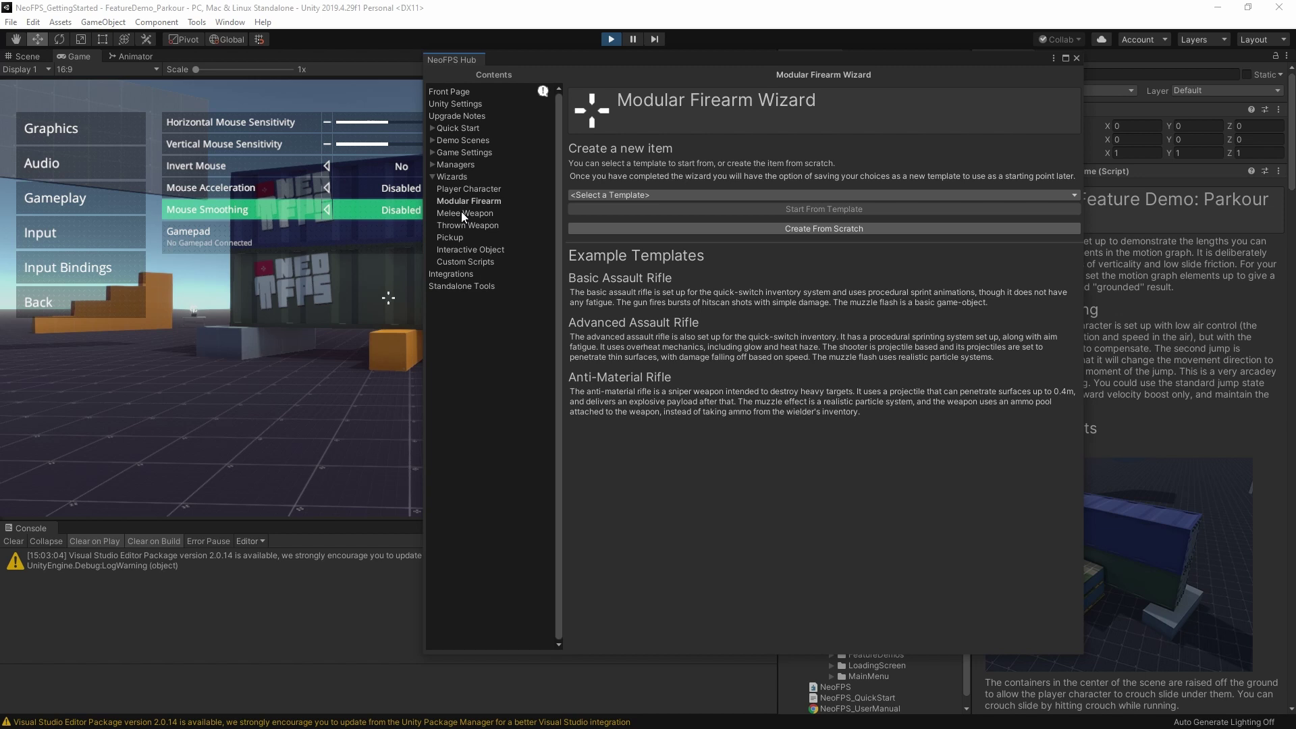
# Step: Tour the Melee, Thrown Weapon and Pickup wizards and their pickup templates, ending on Interactive Object
pyautogui.click(463, 215)
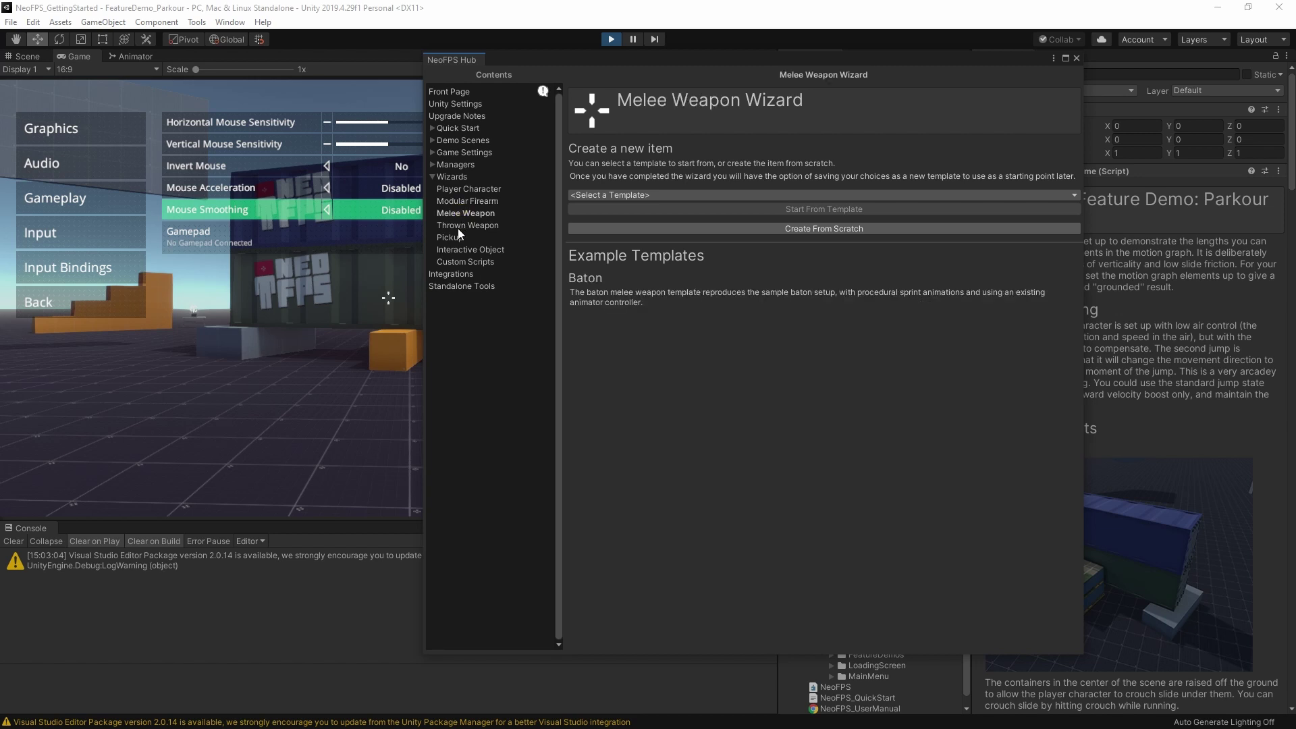
pyautogui.click(459, 227)
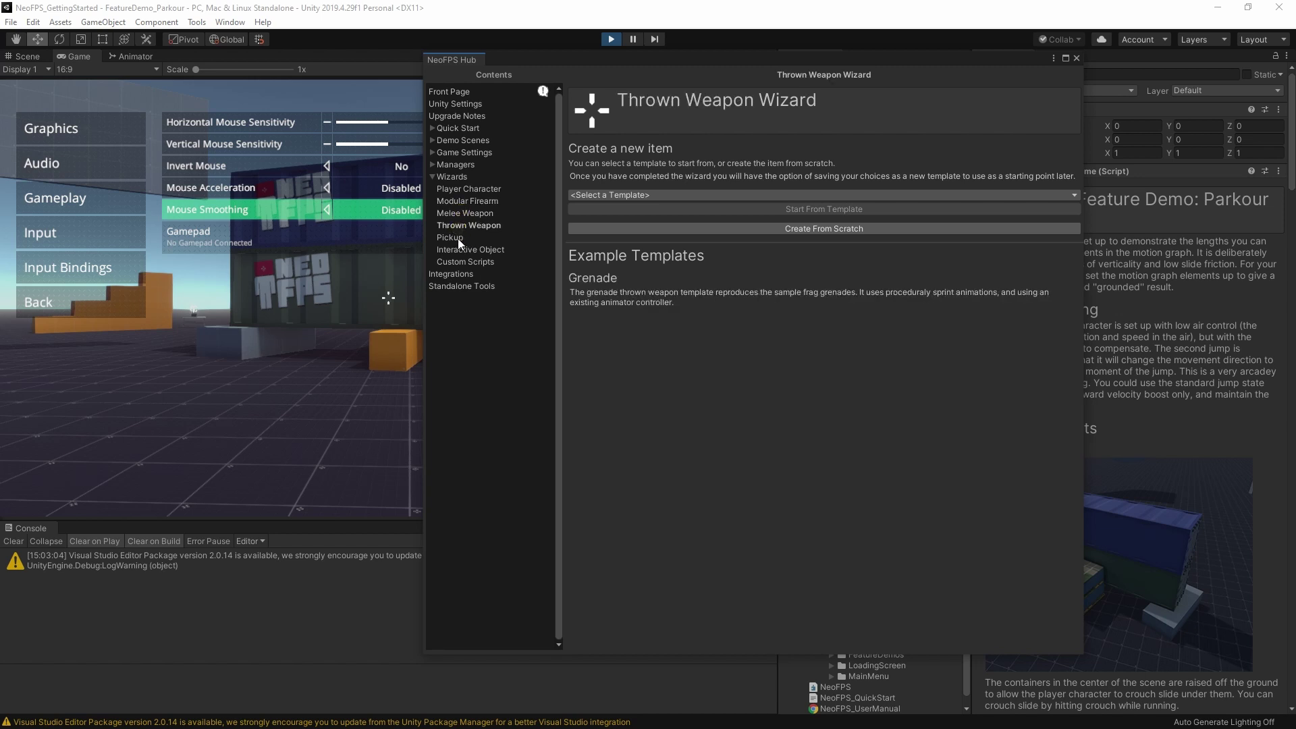
pyautogui.click(470, 238)
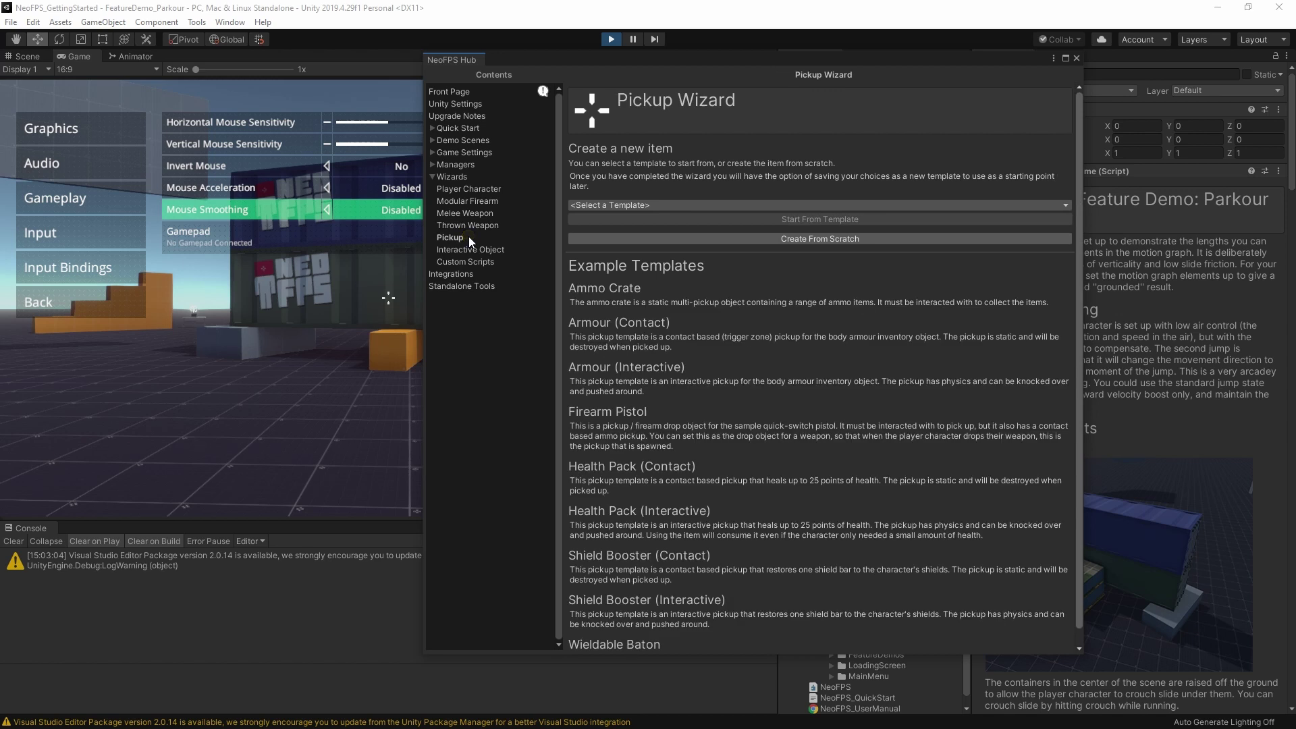
pyautogui.click(705, 205)
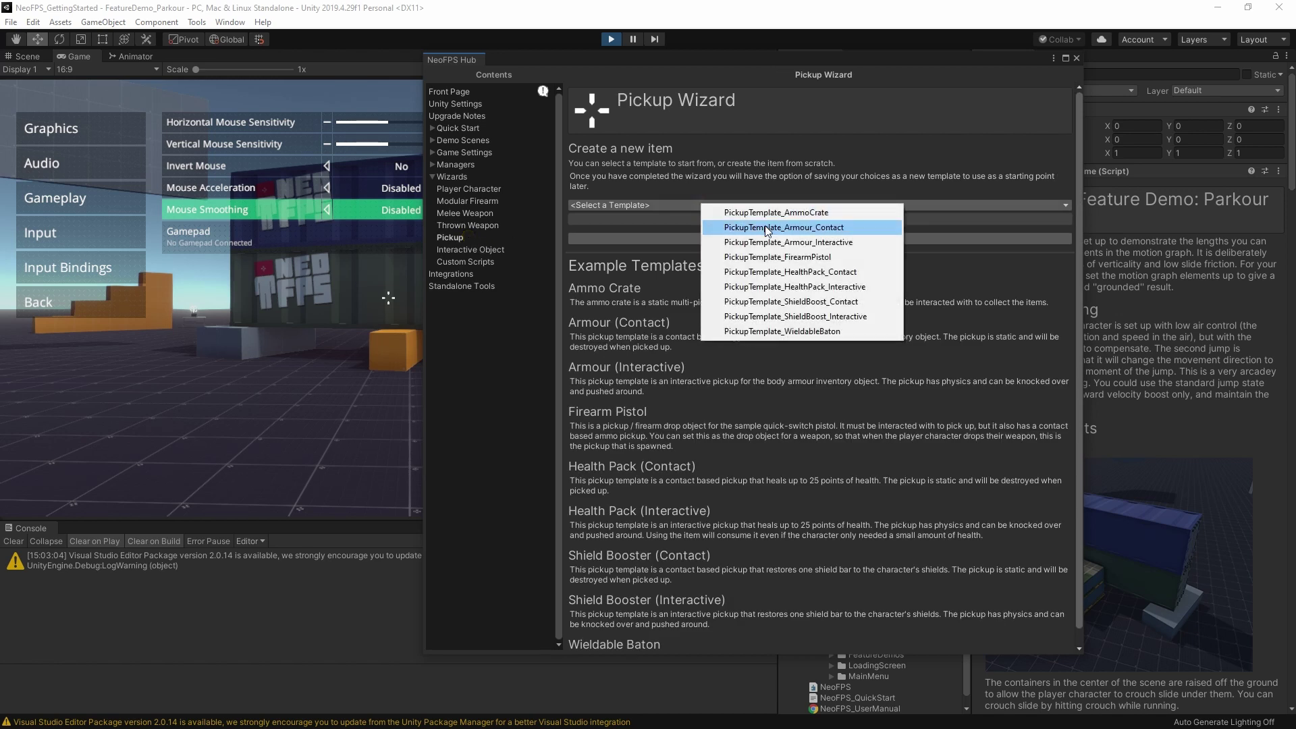
pyautogui.click(476, 334)
pyautogui.click(484, 249)
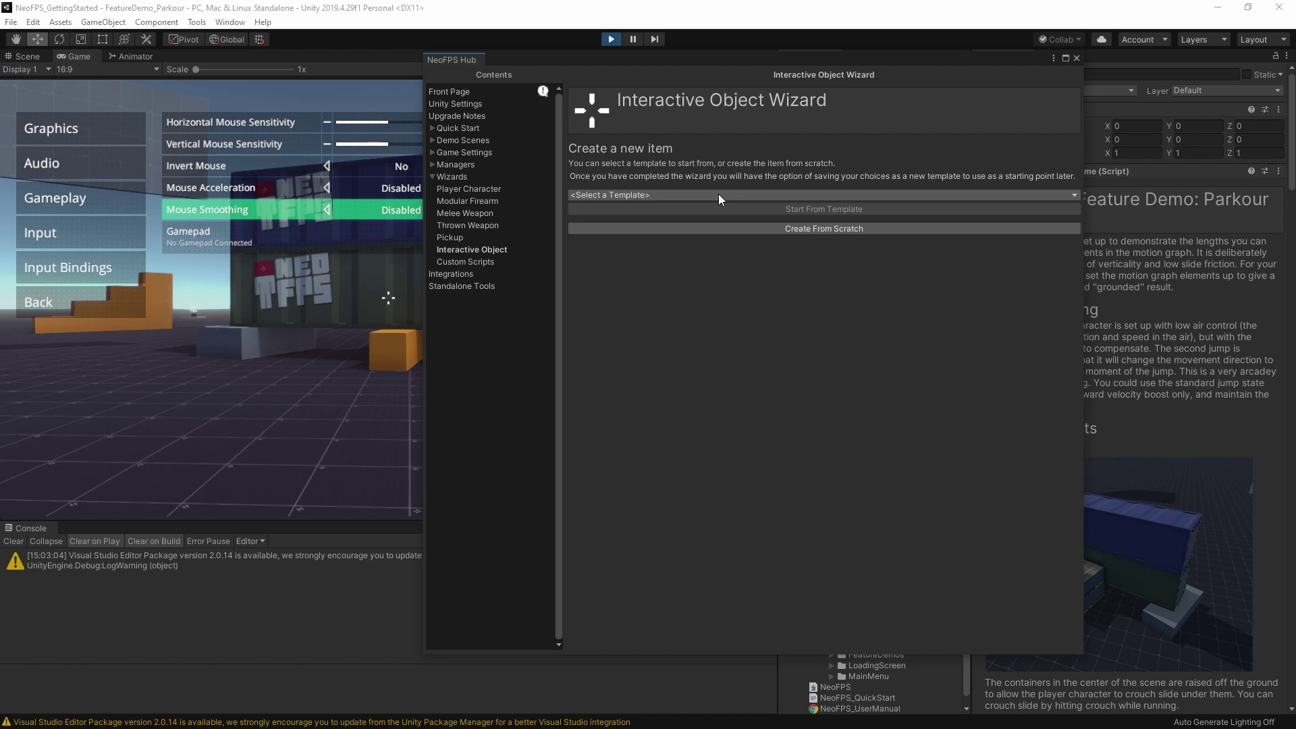
# Step: Browse the Custom Script Generator's script type categories, keeping Modular Firearms/Ammo Effect selected
pyautogui.click(480, 262)
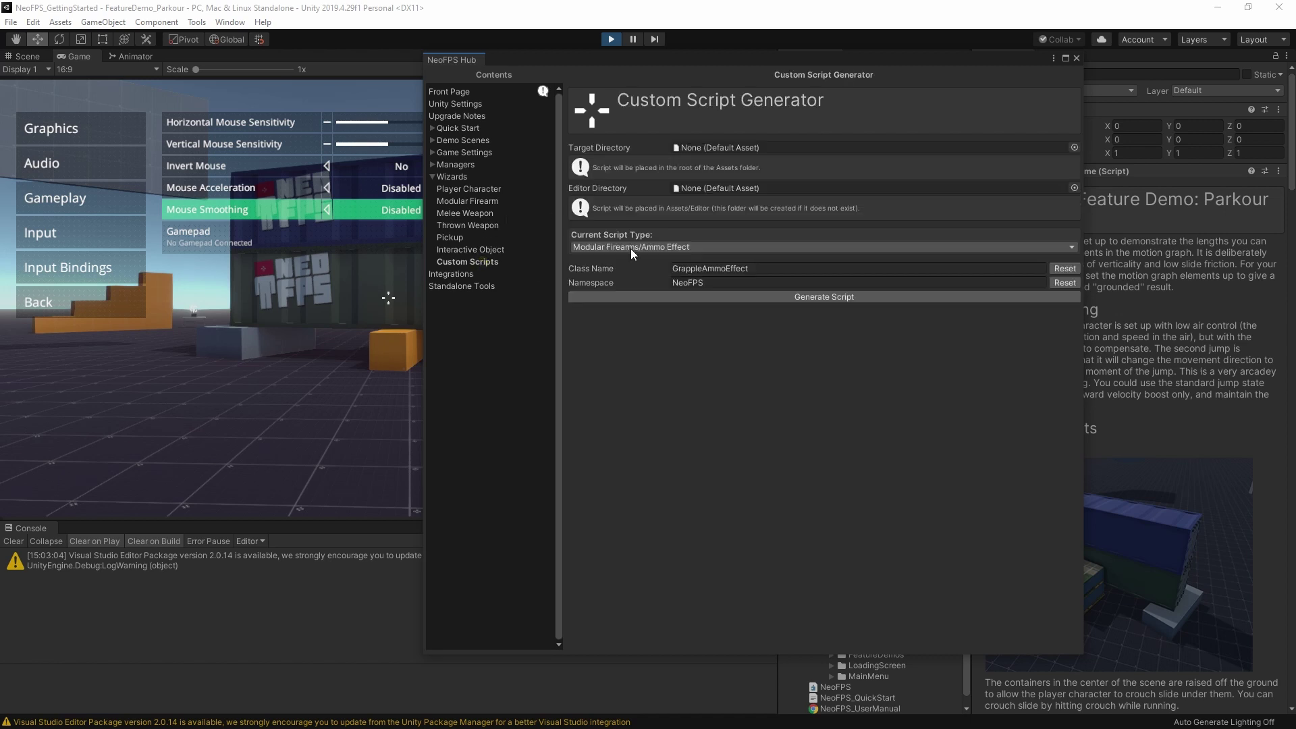
pyautogui.click(671, 244)
pyautogui.moveTo(709, 257)
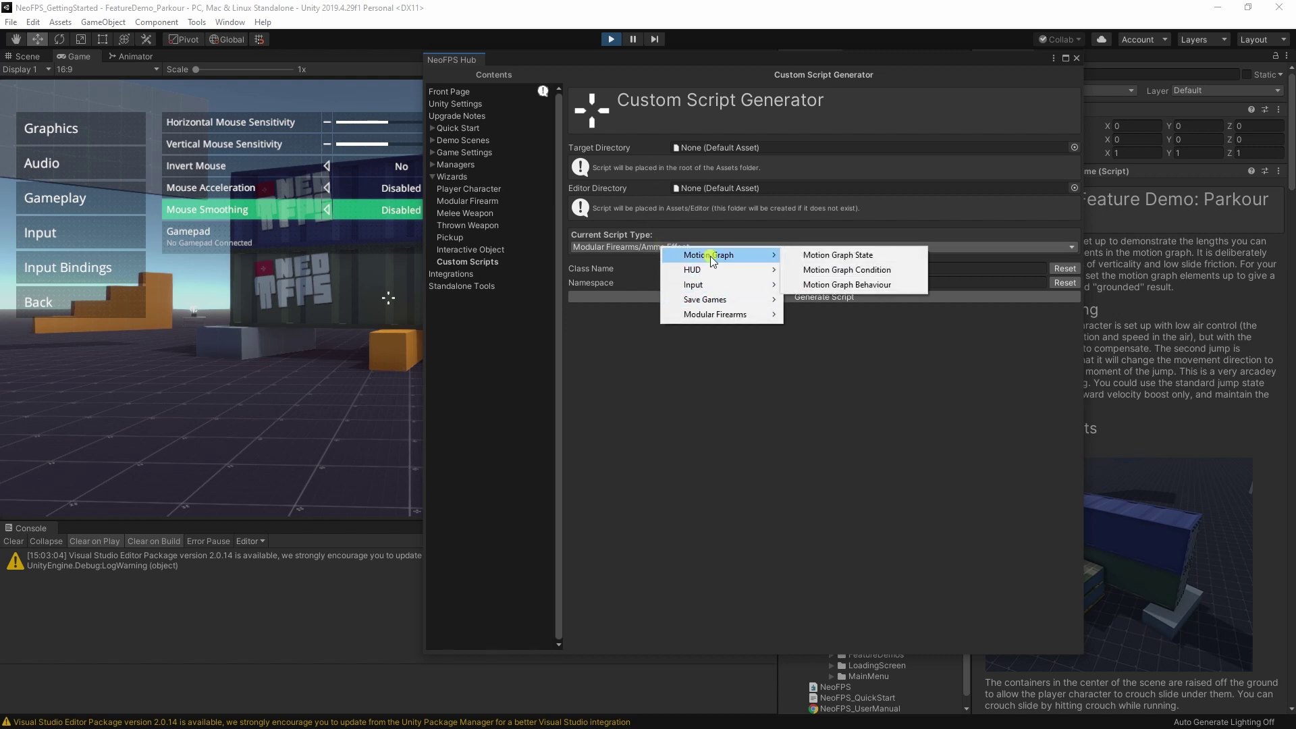
pyautogui.moveTo(714, 315)
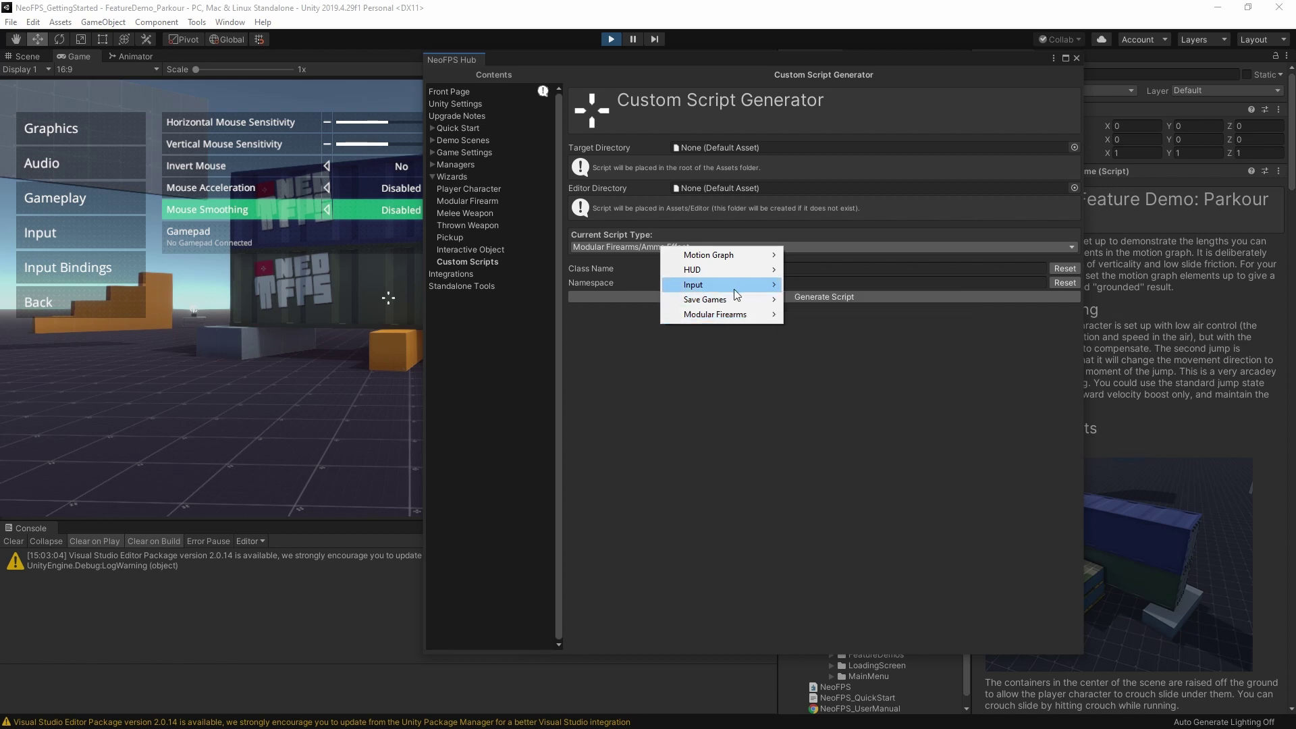
pyautogui.click(767, 418)
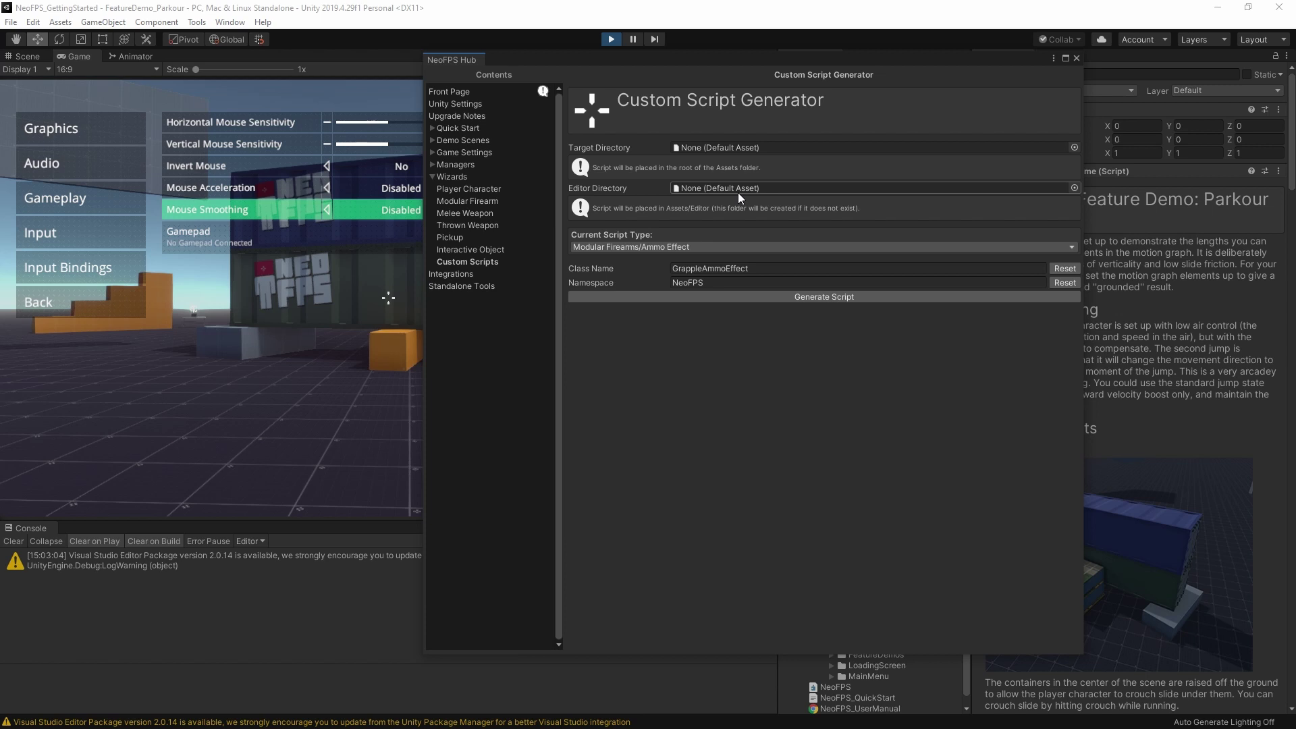
# Step: Go to the Integrations page and review the Emerald AI integration's GitHub repository
pyautogui.click(323, 183)
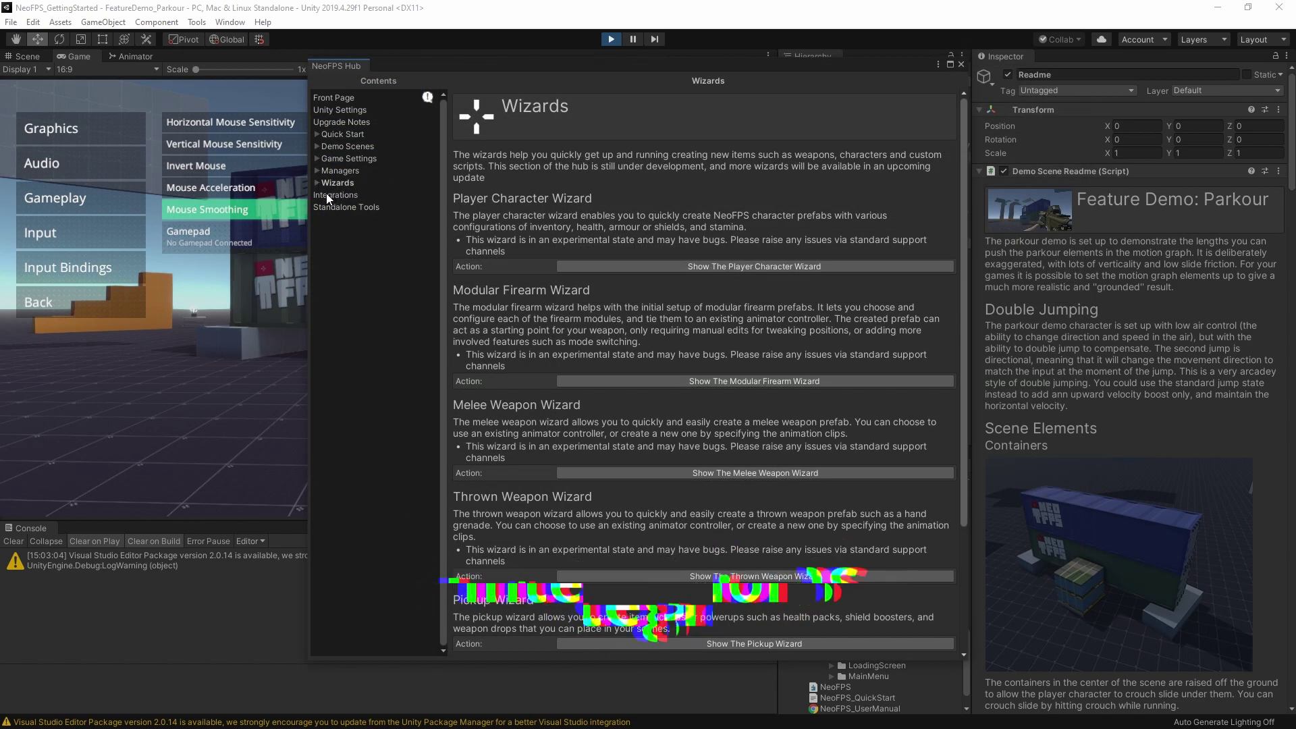
pyautogui.click(326, 194)
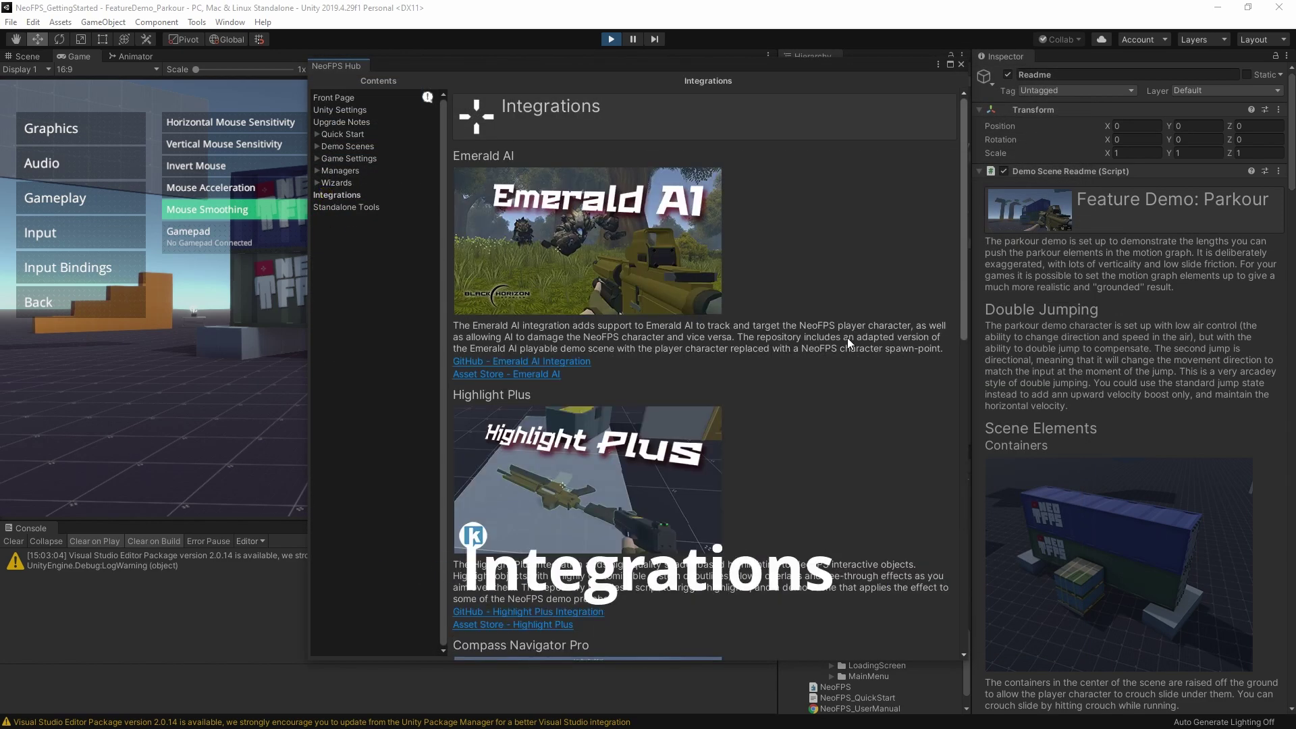
pyautogui.click(511, 362)
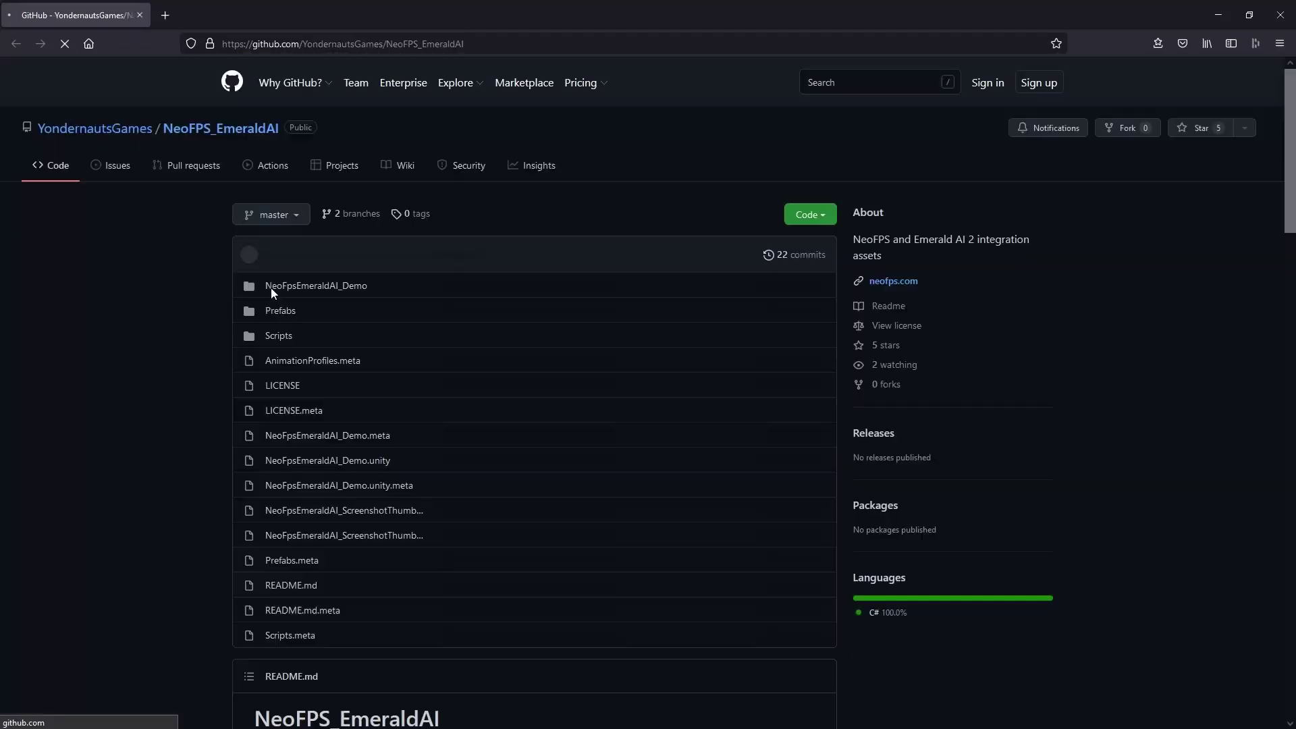
pyautogui.scroll(-5, 417, 282)
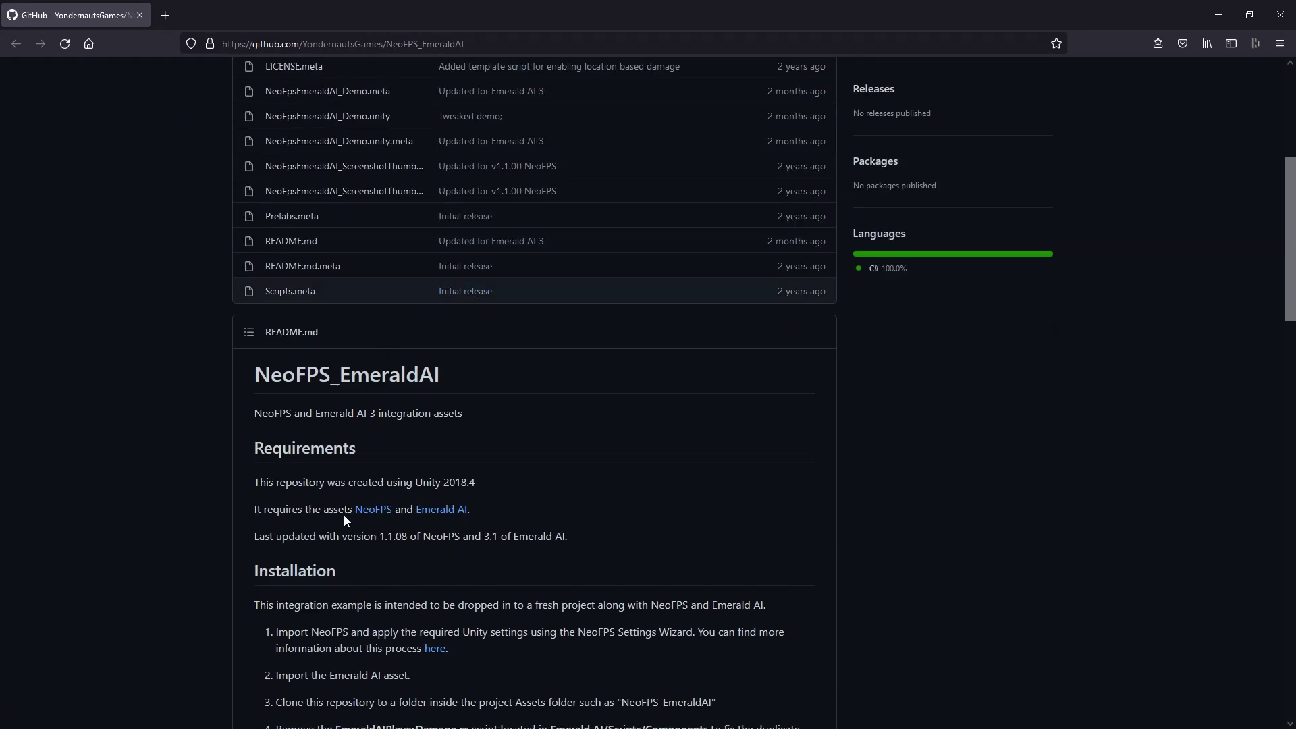
pyautogui.click(140, 15)
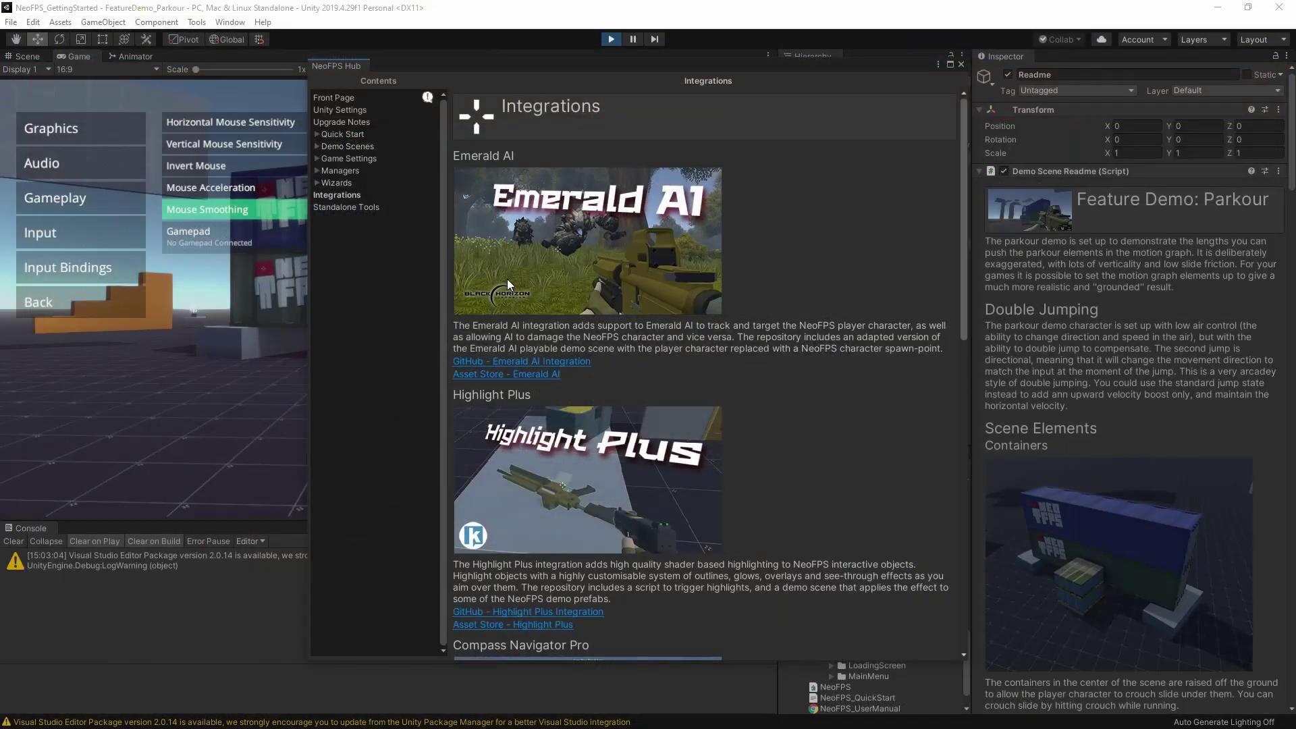
pyautogui.scroll(-10, 864, 364)
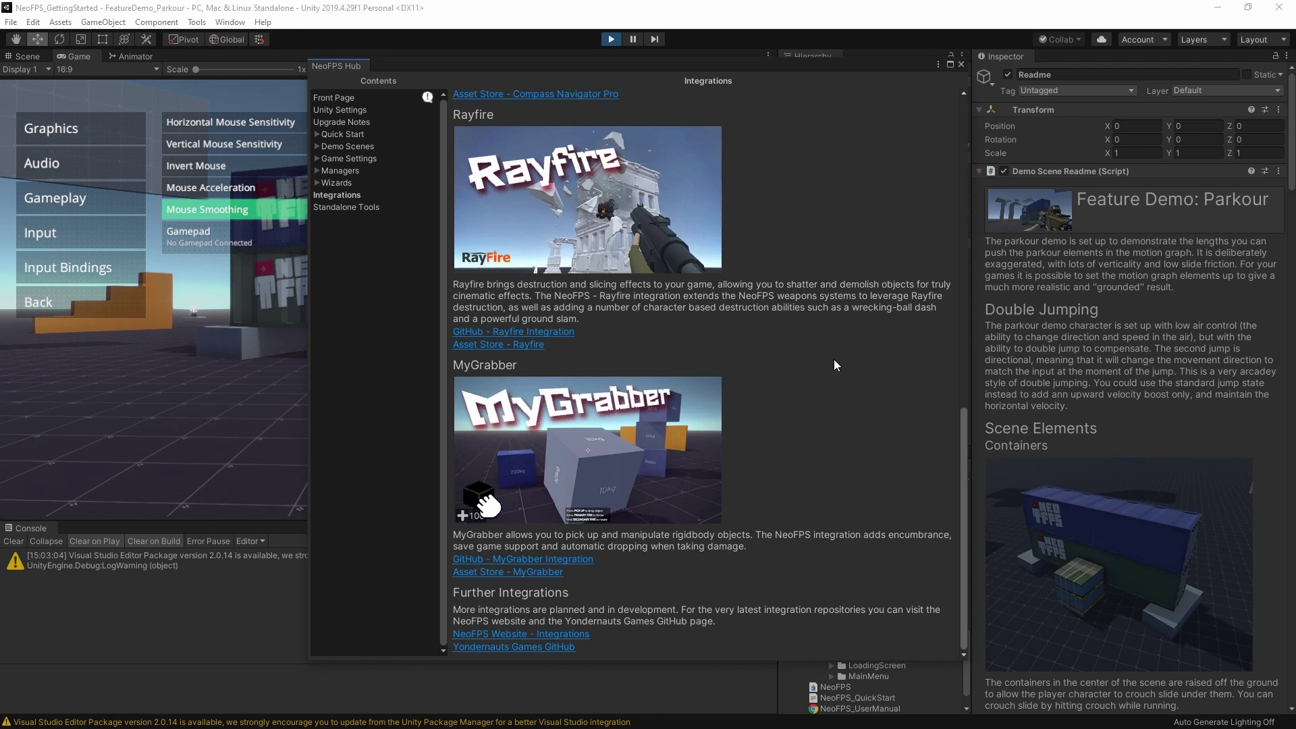
# Step: Open the Yondernauts Games GitHub link under Further Integrations
pyautogui.click(518, 645)
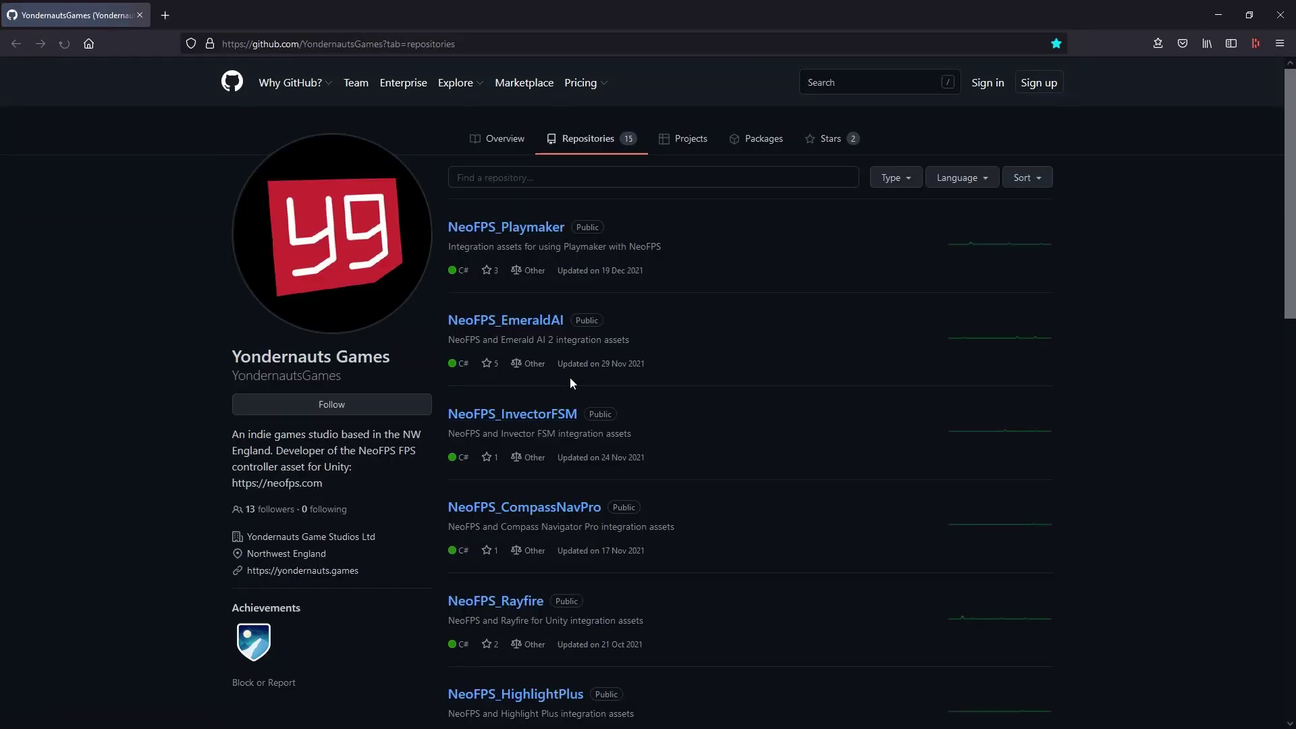
# Step: Look through the Yondernauts Games repository list, then close Firefox
pyautogui.scroll(-5, 598, 310)
pyautogui.scroll(5, 563, 221)
pyautogui.scroll(-4, 533, 334)
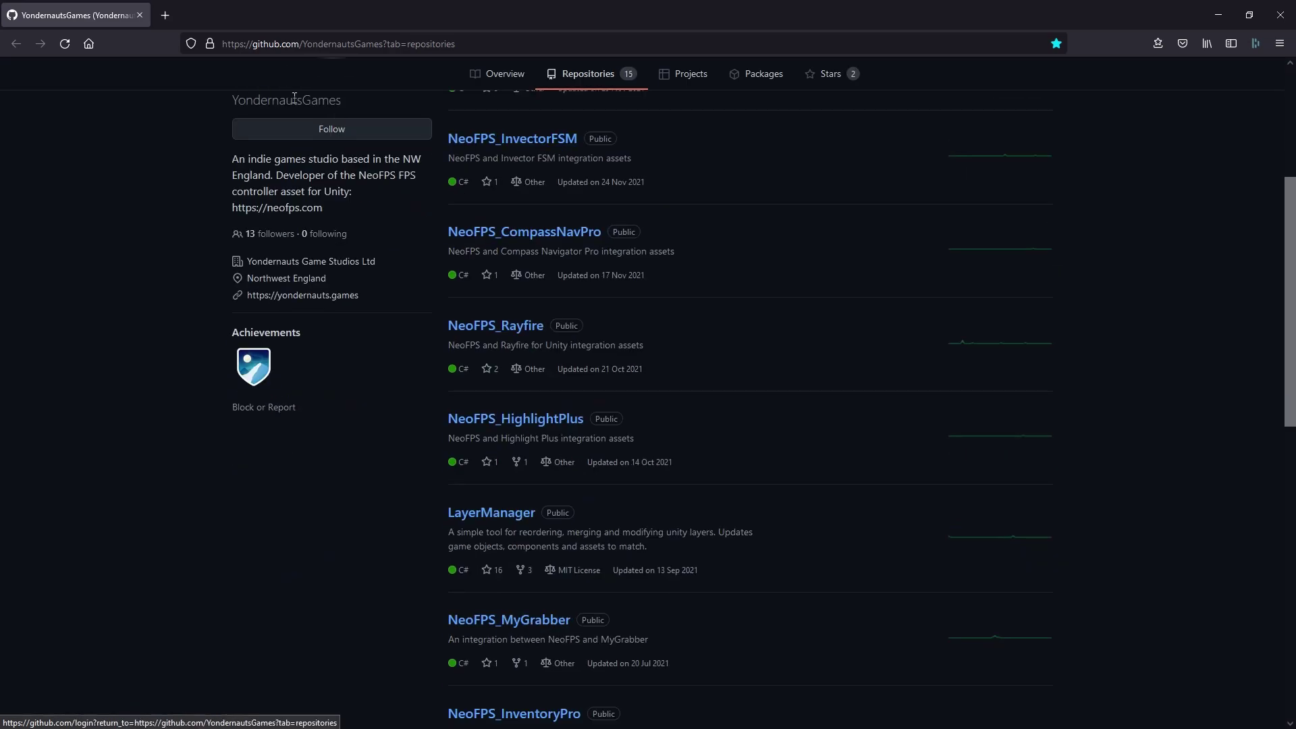
pyautogui.click(140, 16)
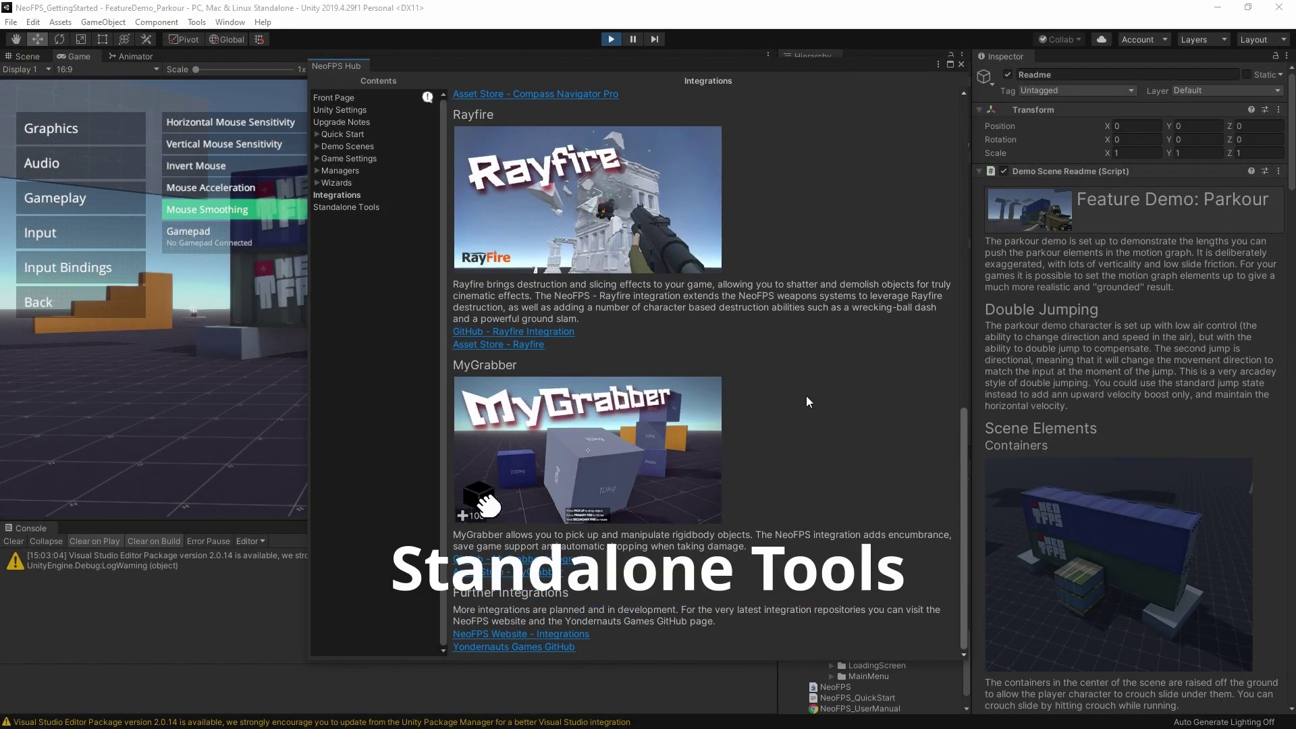
# Step: Show the Standalone Tools page and the Tools > NeoFPS menu without launching anything
pyautogui.click(355, 206)
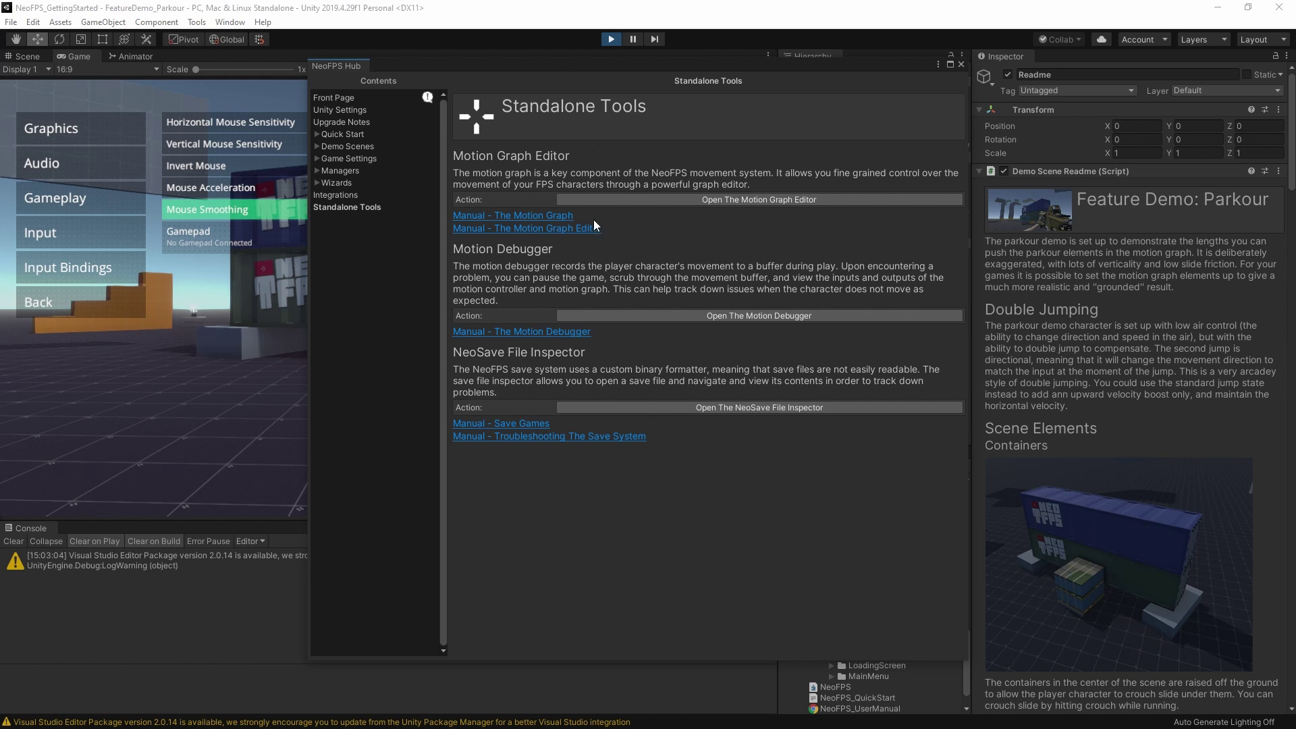
pyautogui.click(196, 22)
pyautogui.moveTo(208, 43)
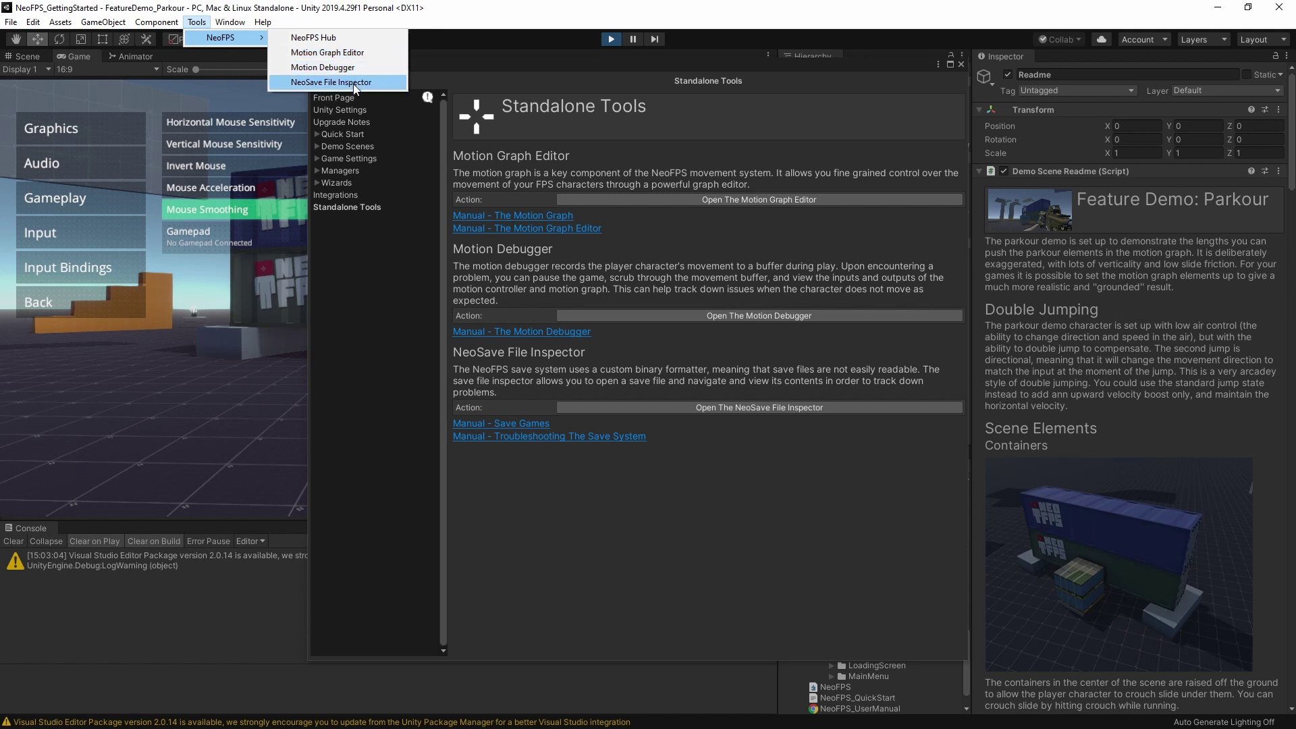
pyautogui.click(741, 484)
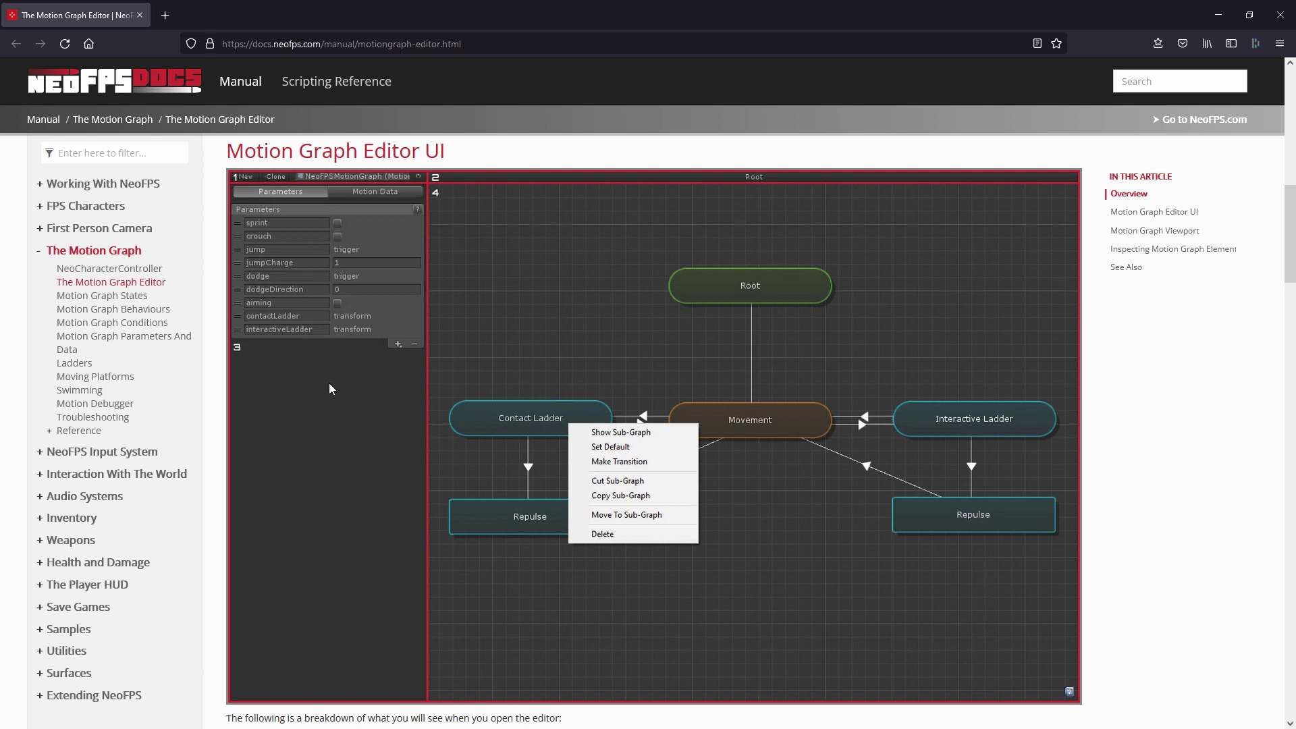
# Step: Skim the Motion Graph Editor docs page and close the browser
pyautogui.scroll(-3, 351, 361)
pyautogui.click(1280, 15)
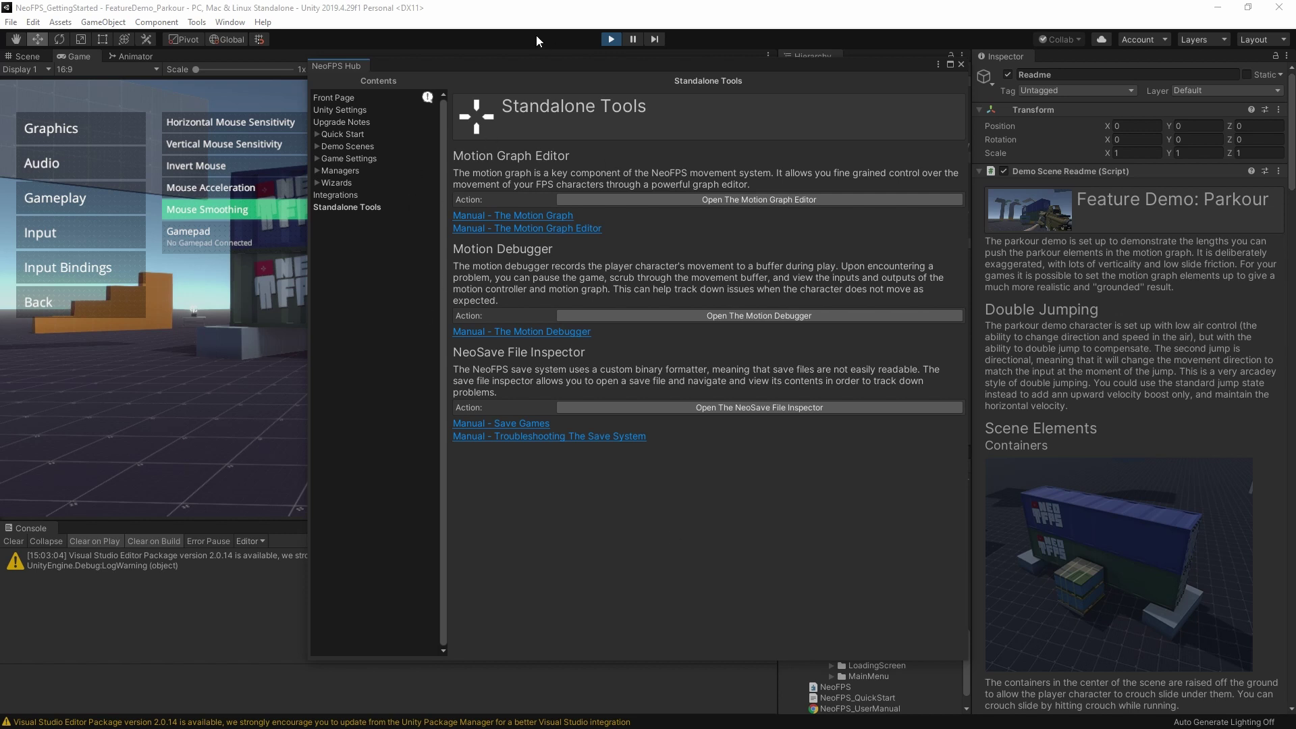
# Step: Nudge the hub window slightly and switch to the Demo Scenes page
pyautogui.moveTo(512, 64)
pyautogui.mouseDown()
pyautogui.moveTo(538, 78)
pyautogui.moveTo(528, 69)
pyautogui.mouseUp()
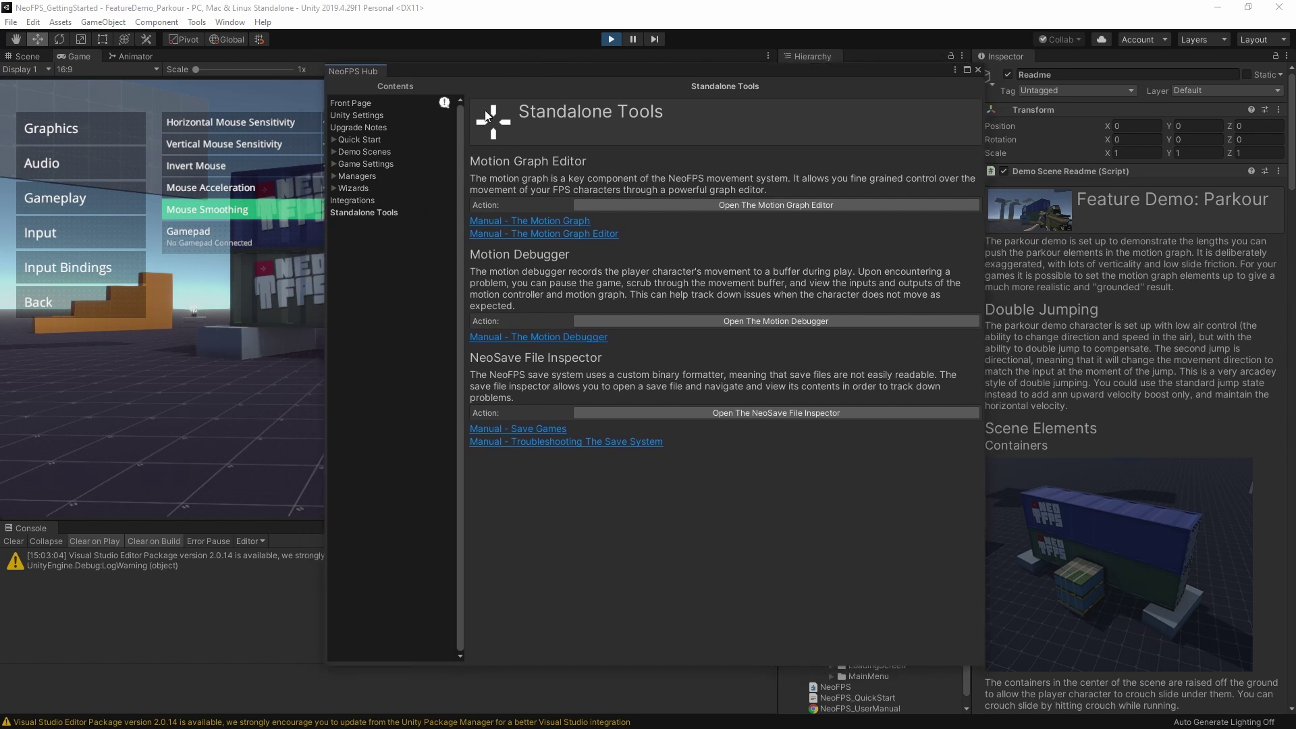
pyautogui.click(355, 151)
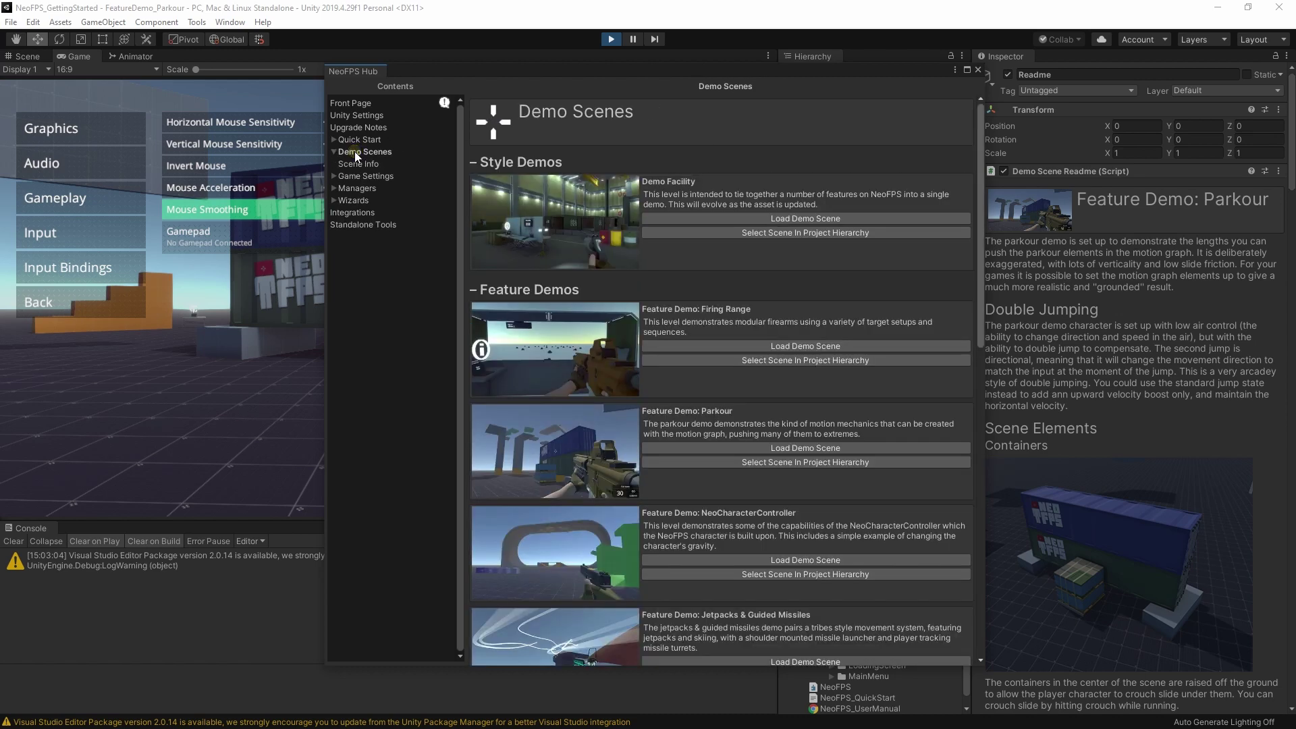